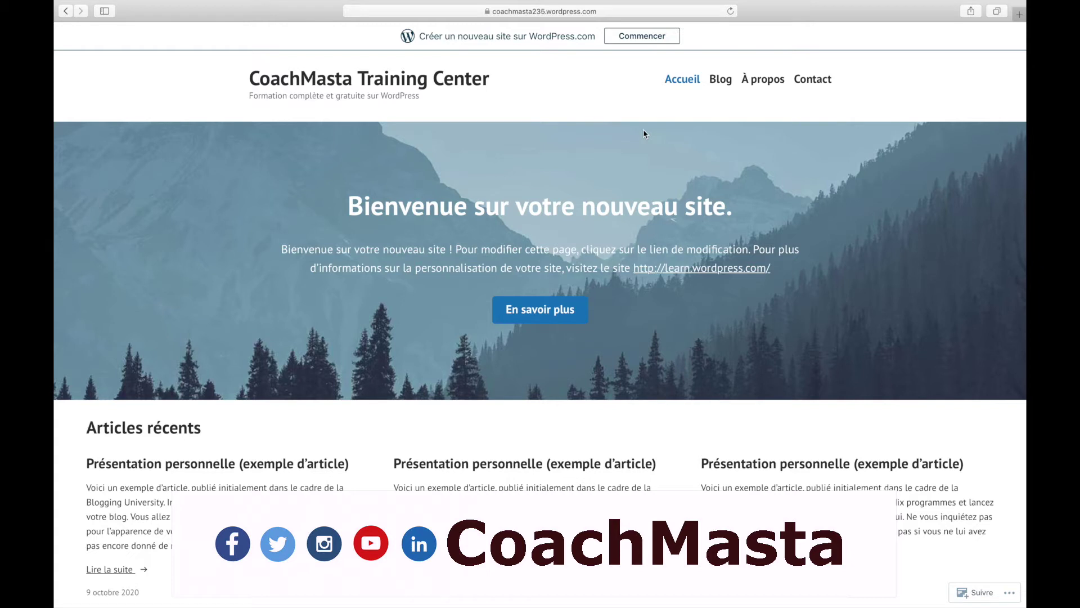
- Check the site's padlock certificate details, then dismiss them
{"action": "left_click", "coordinate": [488, 12]}
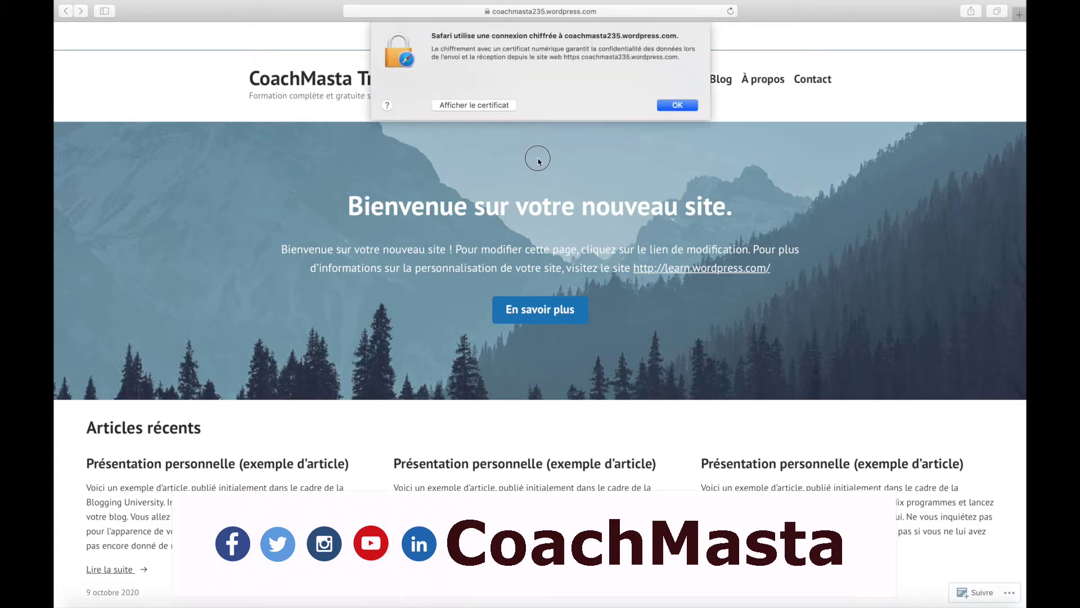
{"action": "left_click", "coordinate": [673, 106]}
{"action": "left_click", "coordinate": [607, 17]}
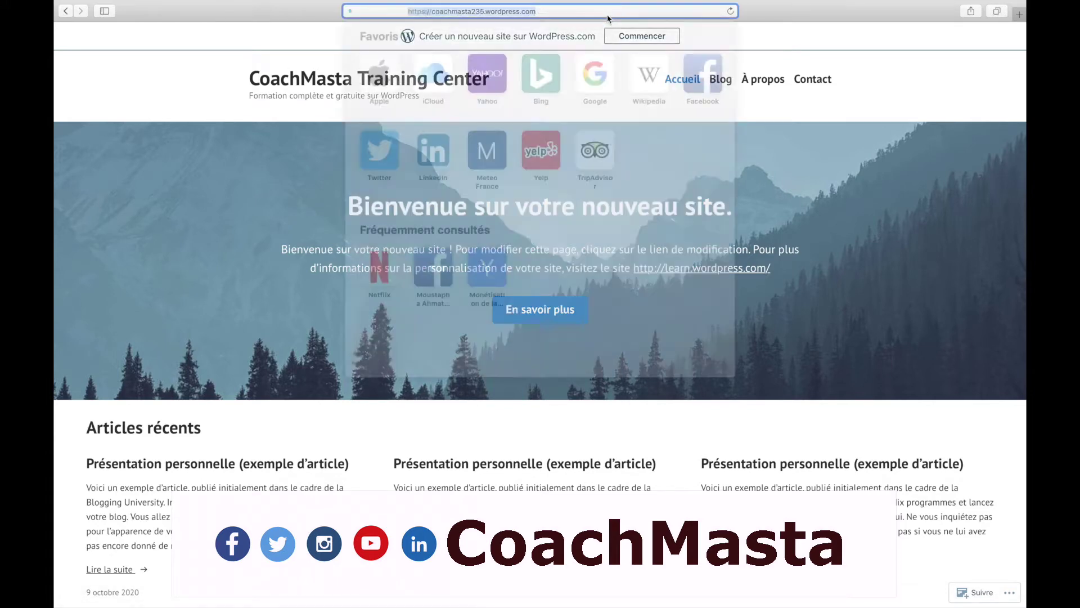
- Load the site's /wp-admin/ address to reach the WordPress.com sign-in page
{"action": "left_click", "coordinate": [527, 13]}
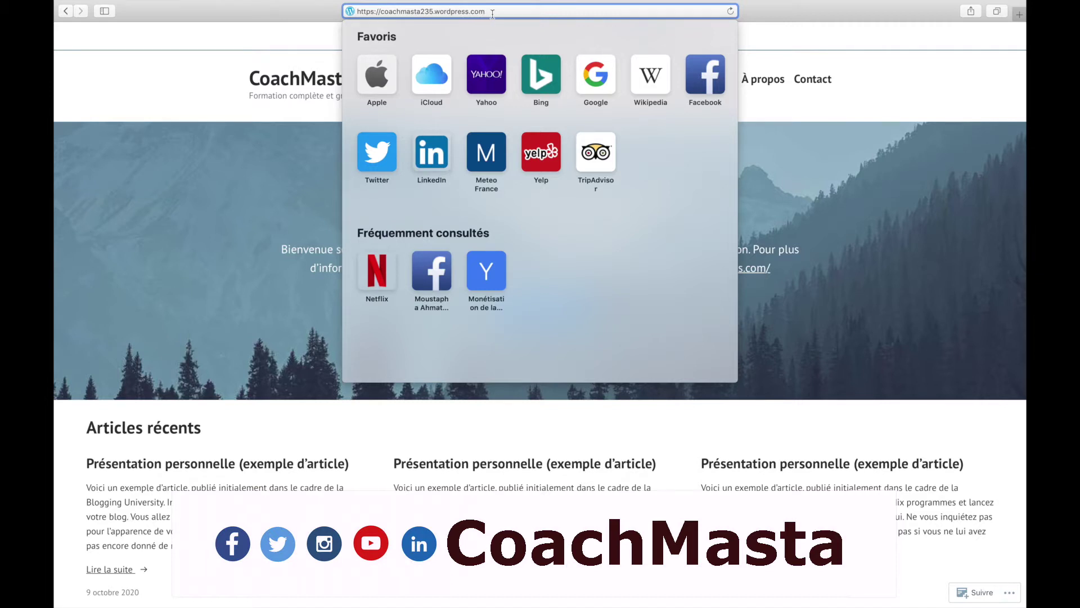
{"action": "type", "text": "/wp"}
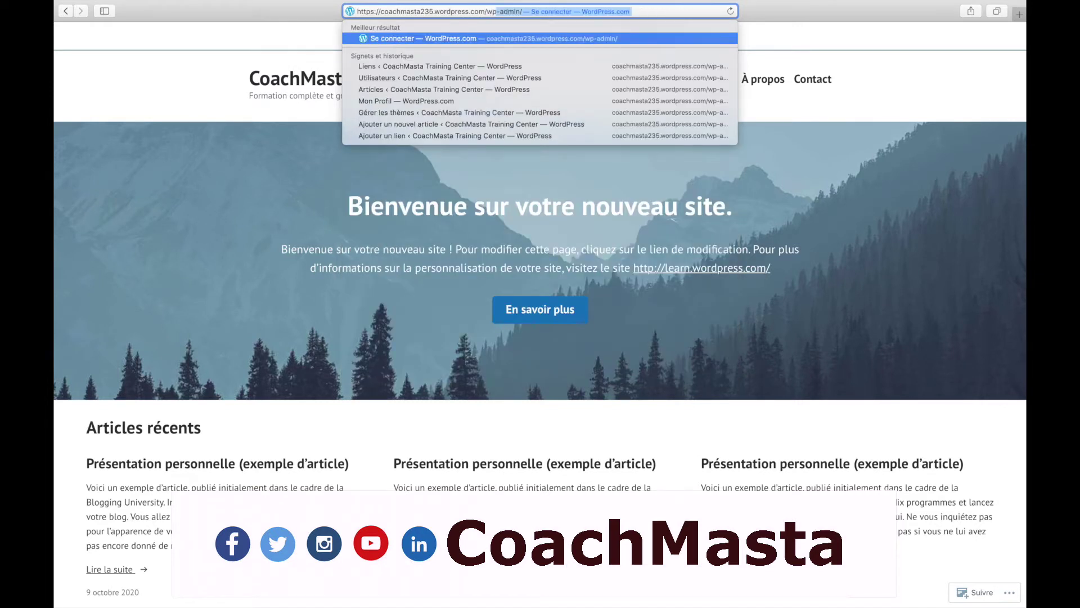
{"action": "type", "text": "-admin/"}
{"action": "key", "text": "Return"}
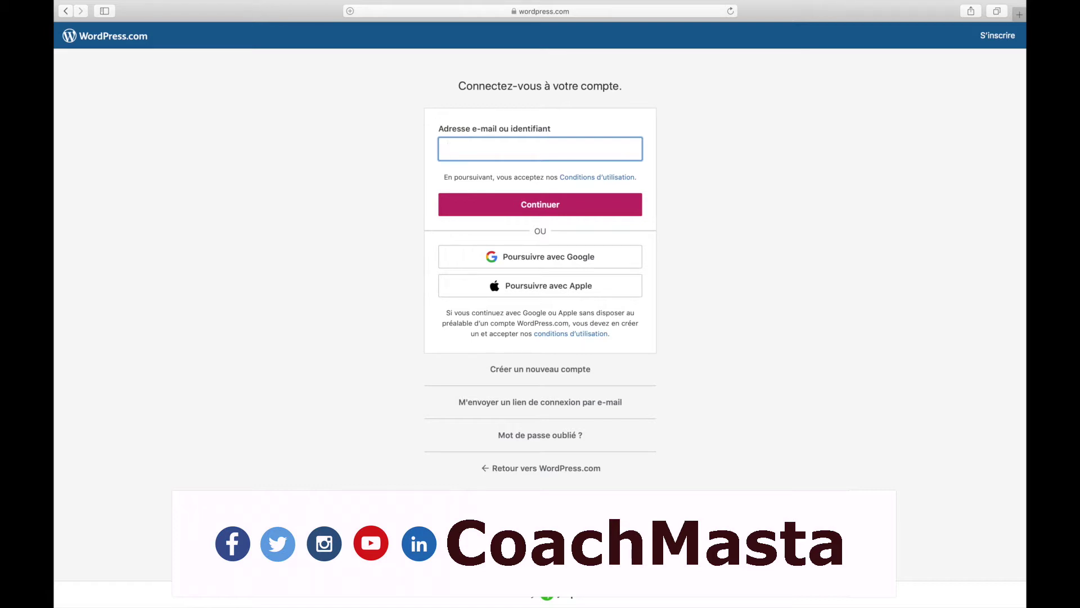
- Enter the account username, continue, then type the account password and submit the login
{"action": "type", "text": "coachmasta235"}
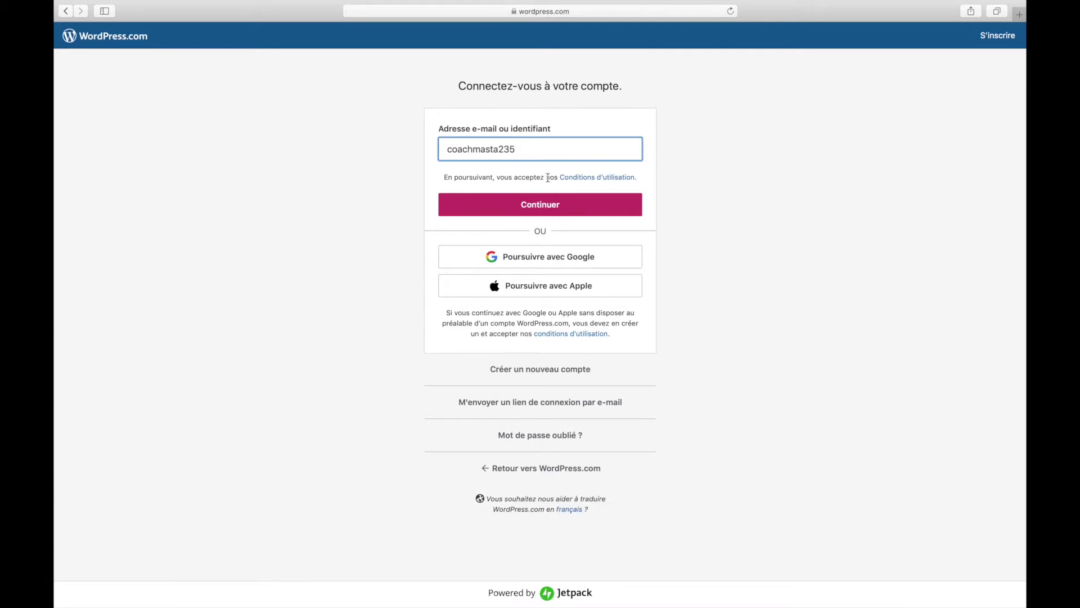
{"action": "left_click", "coordinate": [559, 203]}
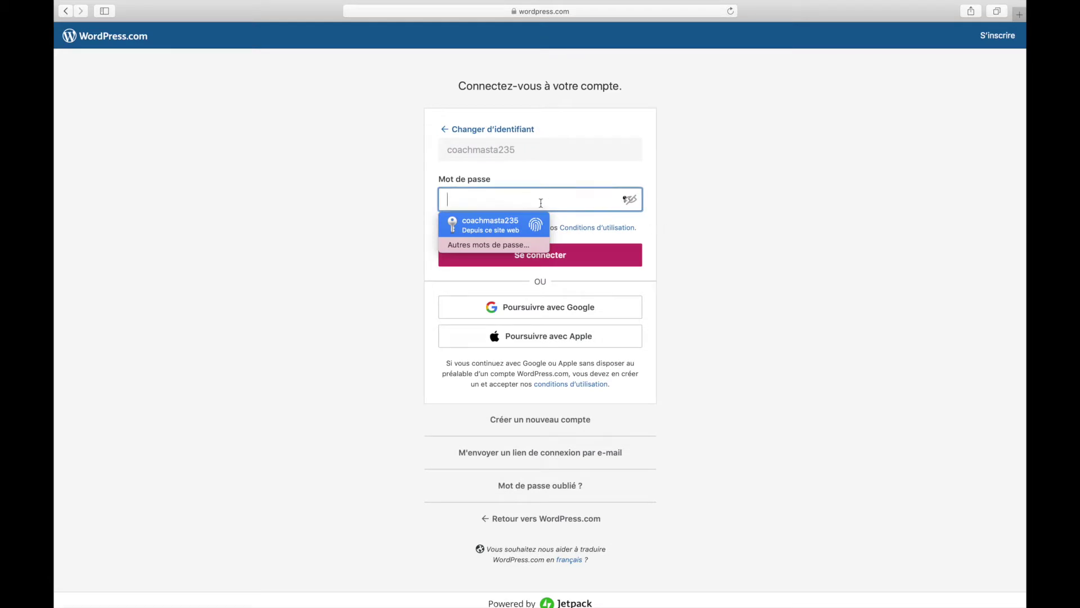
{"action": "type", "text": "•••"}
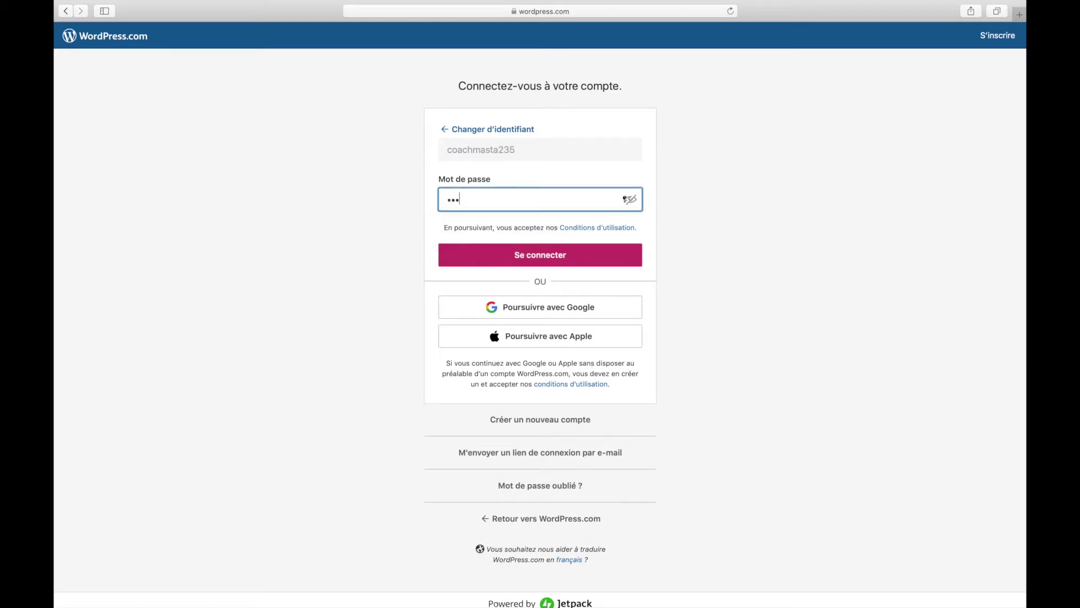
{"action": "type", "text": "••"}
{"action": "left_click", "coordinate": [630, 200]}
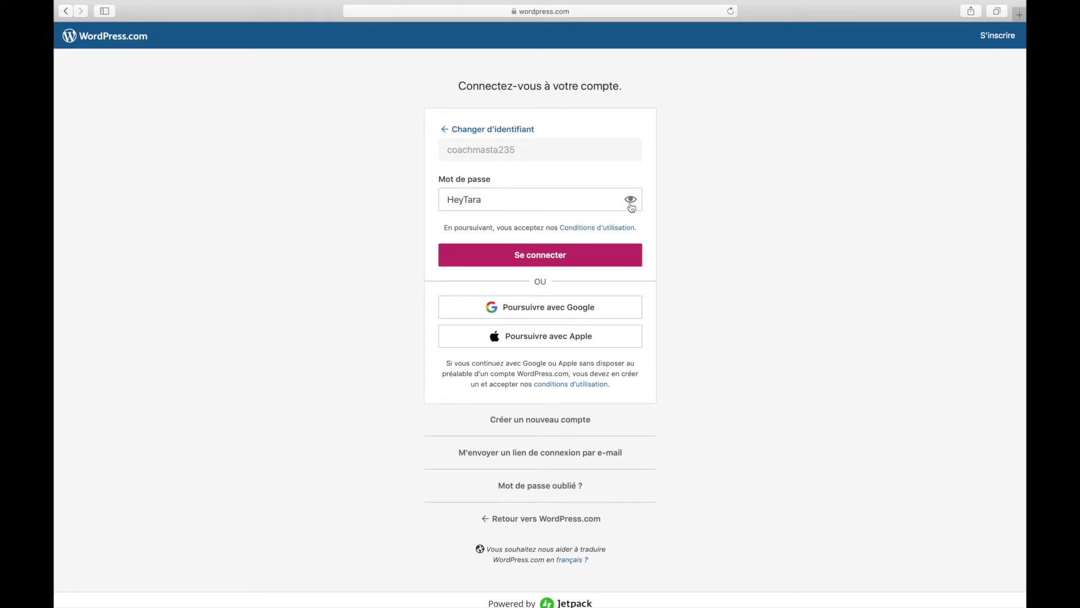
{"action": "left_click", "coordinate": [629, 200]}
{"action": "left_click", "coordinate": [588, 196]}
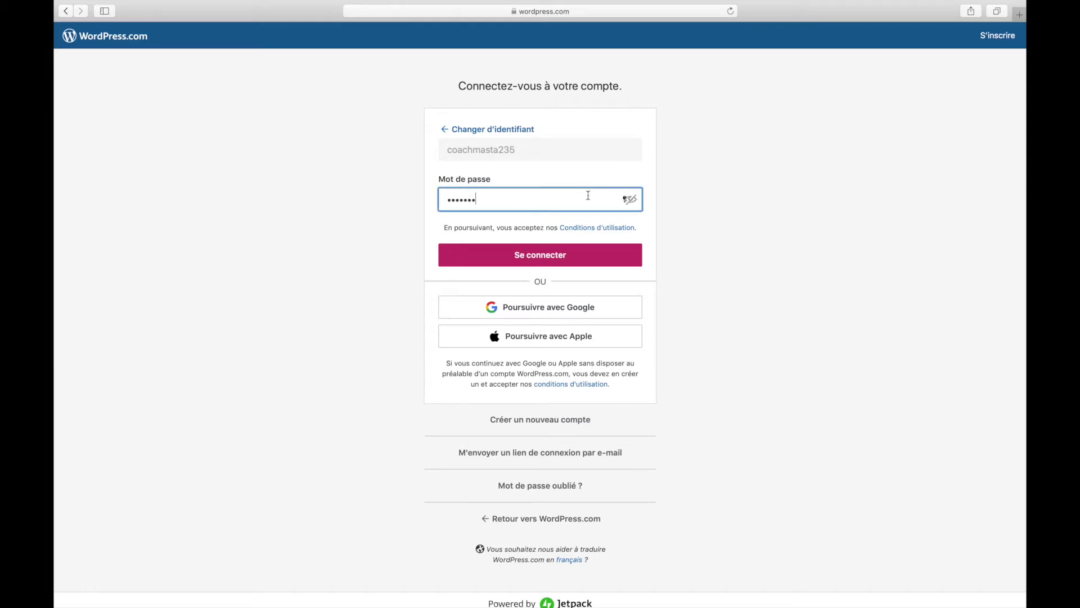
{"action": "type", "text": "•••"}
{"action": "left_click", "coordinate": [548, 254]}
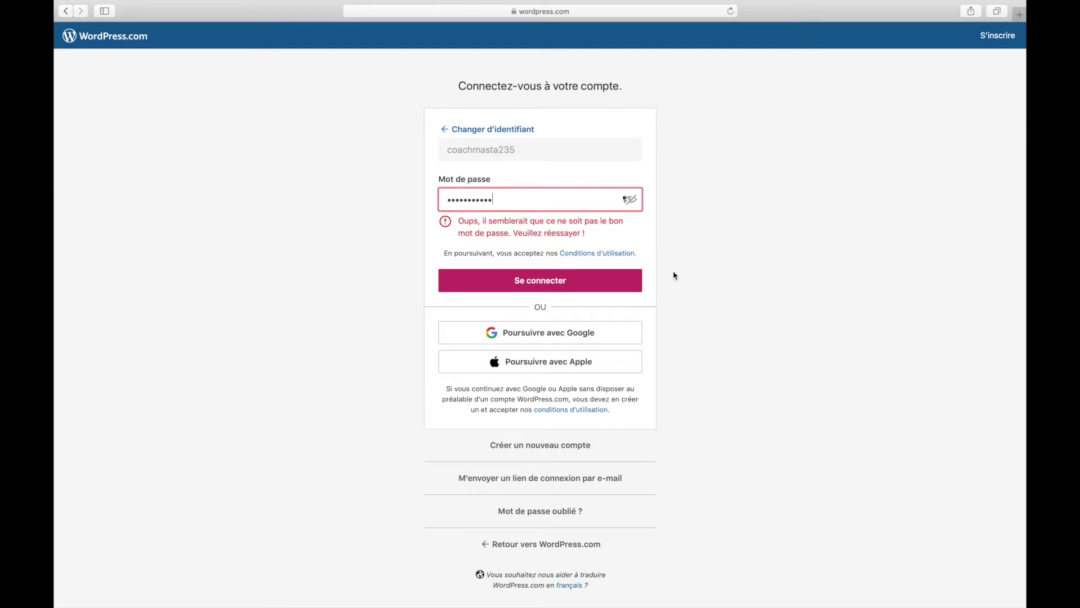
- Correct the rejected password and sign in to reach the Tableau de bord
{"action": "left_click", "coordinate": [630, 200]}
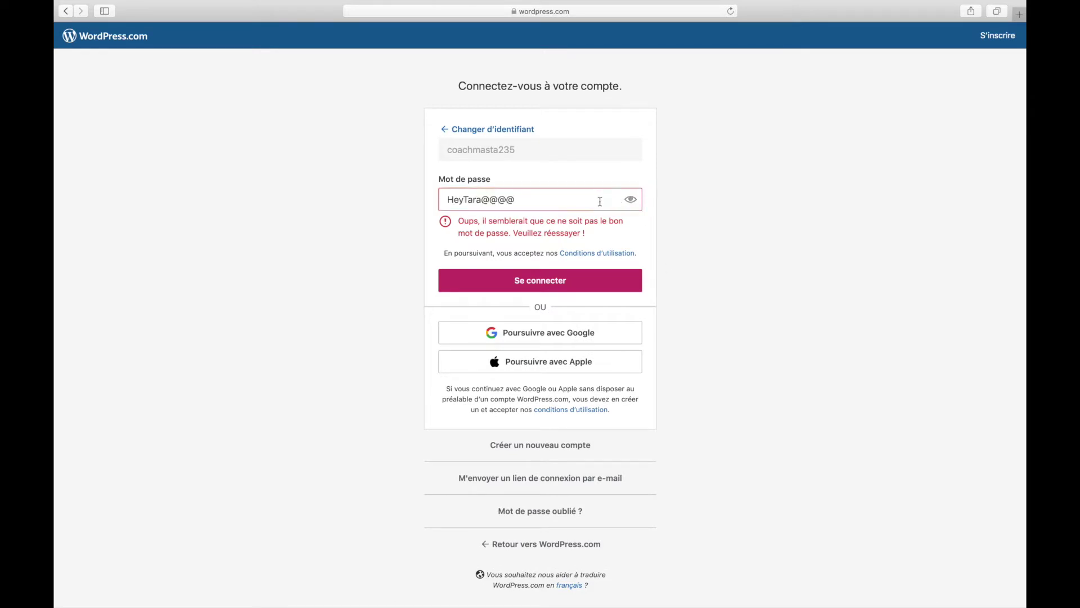
{"action": "left_click", "coordinate": [531, 201]}
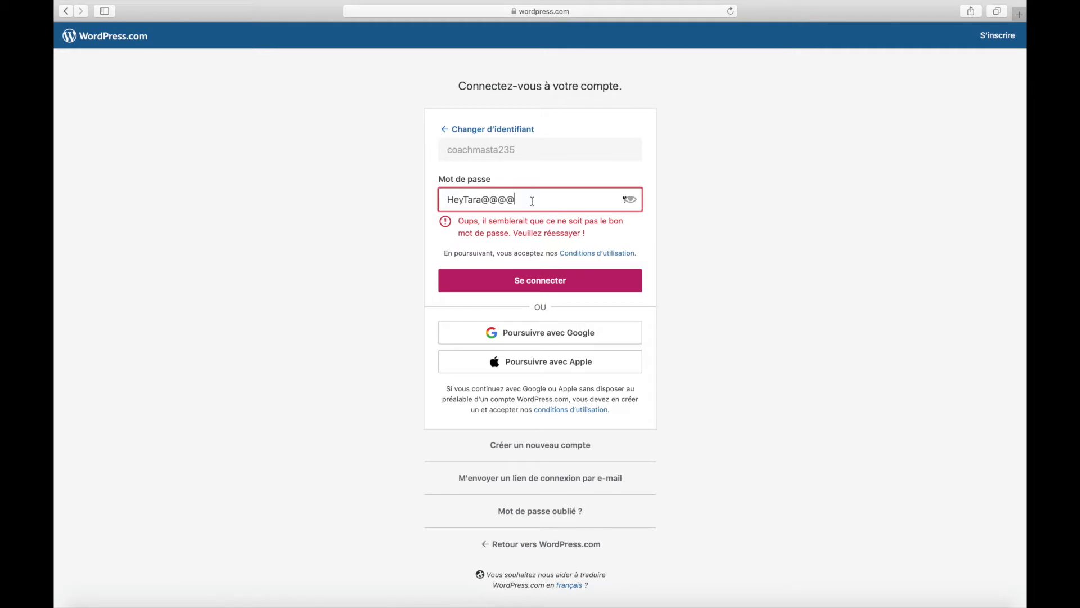
{"action": "left_click", "coordinate": [485, 206]}
{"action": "left_click", "coordinate": [549, 256]}
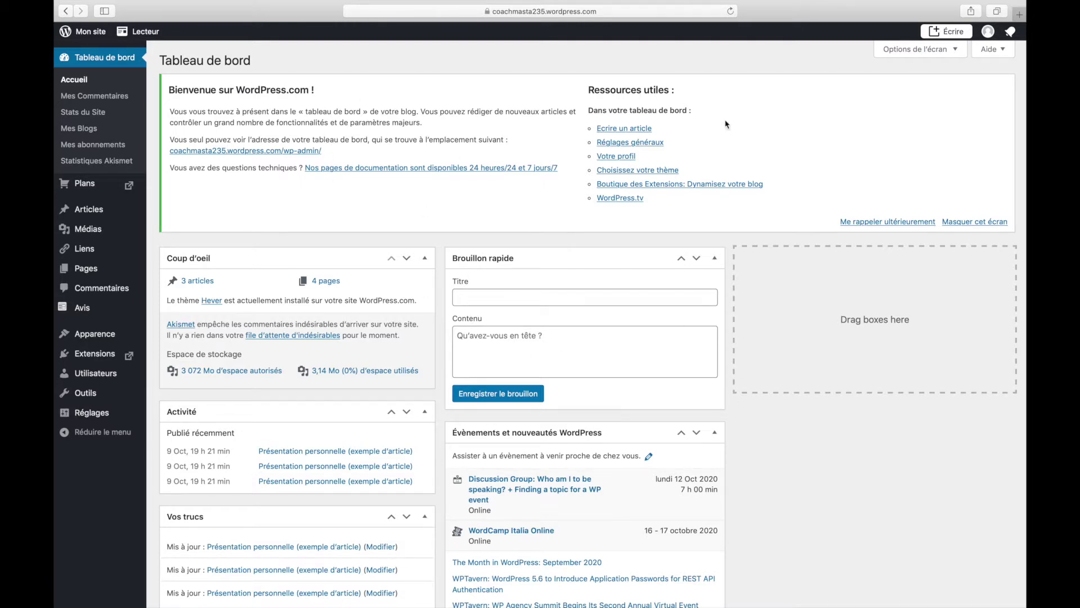
{"action": "scroll", "coordinate": [280, 421], "scroll_direction": "down", "scroll_amount": 3}
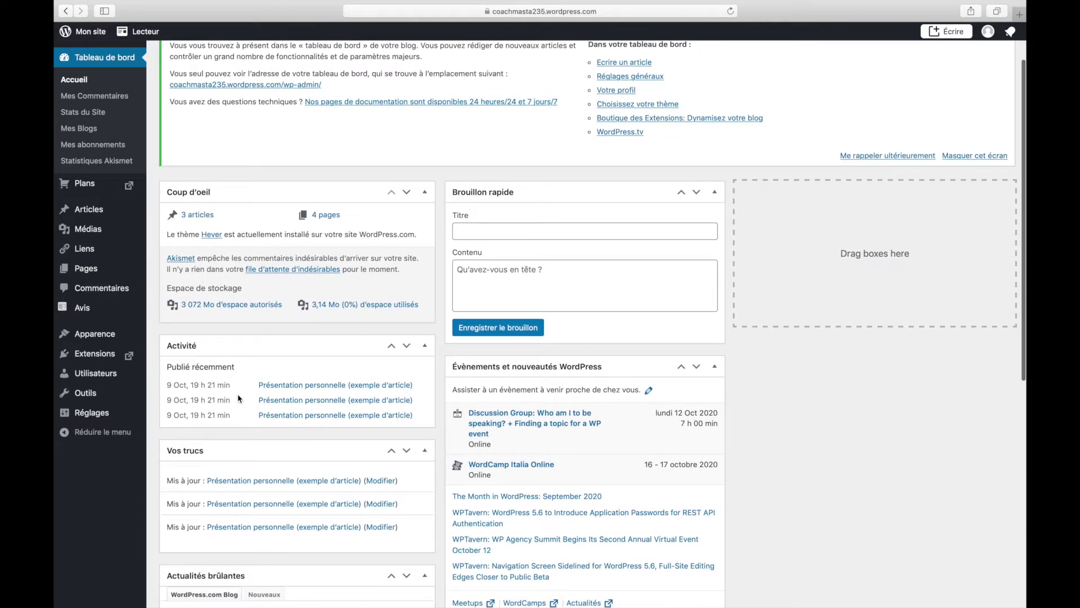
{"action": "scroll", "coordinate": [520, 394], "scroll_direction": "down", "scroll_amount": 1}
{"action": "scroll", "coordinate": [520, 393], "scroll_direction": "down", "scroll_amount": 1}
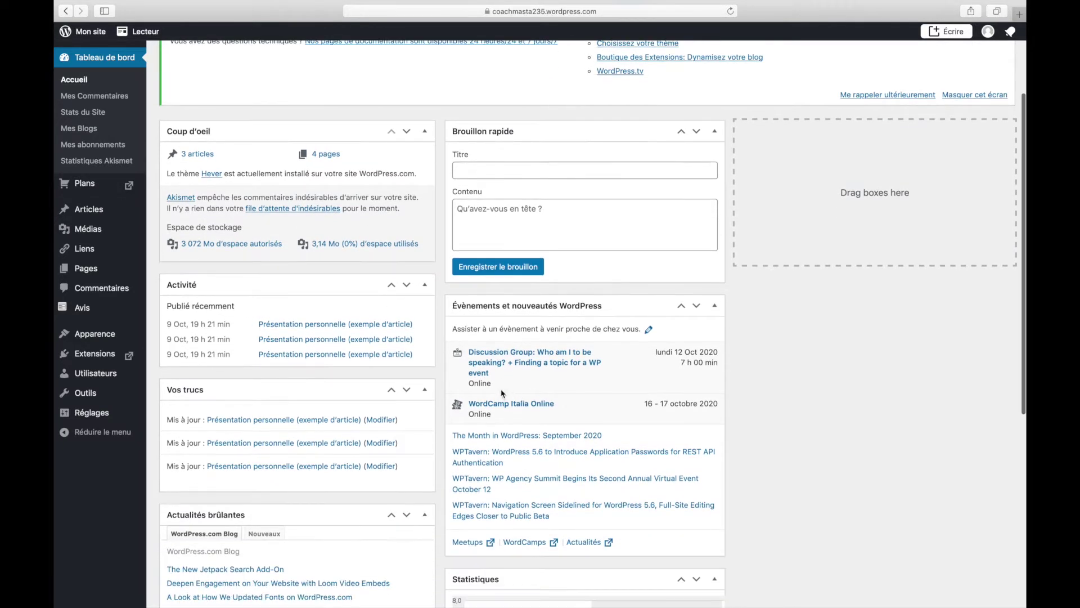
{"action": "scroll", "coordinate": [372, 501], "scroll_direction": "down", "scroll_amount": 5}
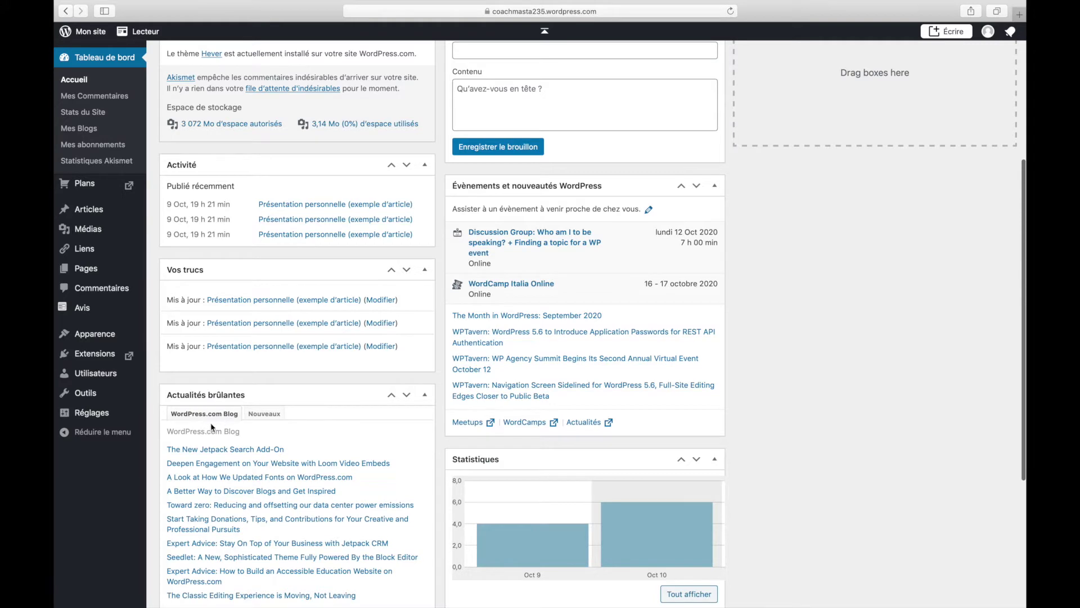
{"action": "scroll", "coordinate": [308, 444], "scroll_direction": "down", "scroll_amount": 8}
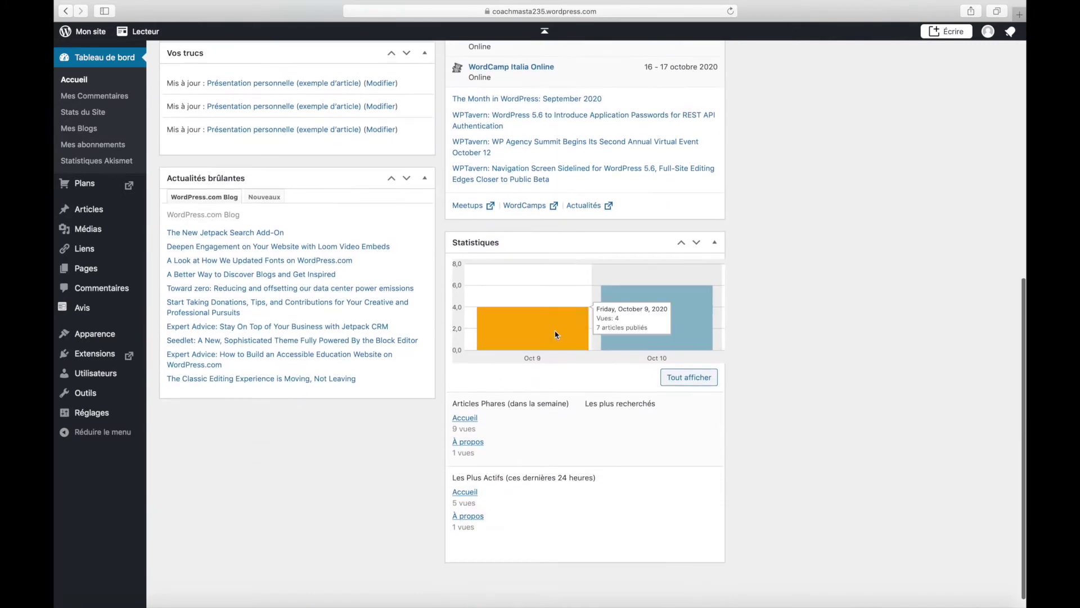
{"action": "scroll", "coordinate": [577, 434], "scroll_direction": "down", "scroll_amount": 1}
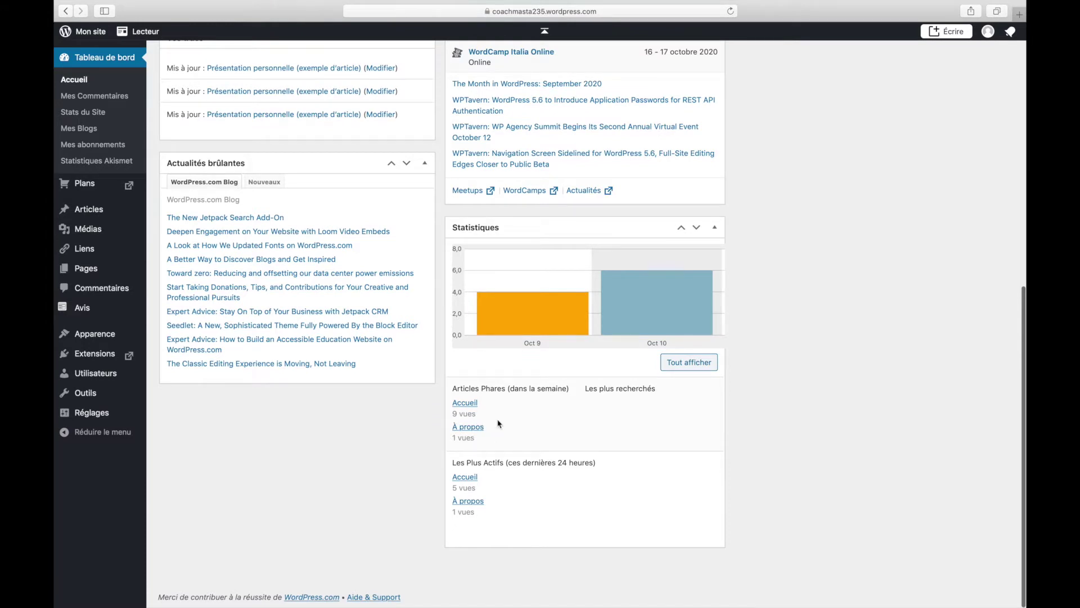
{"action": "scroll", "coordinate": [506, 415], "scroll_direction": "up", "scroll_amount": 1}
{"action": "scroll", "coordinate": [506, 416], "scroll_direction": "up", "scroll_amount": 10}
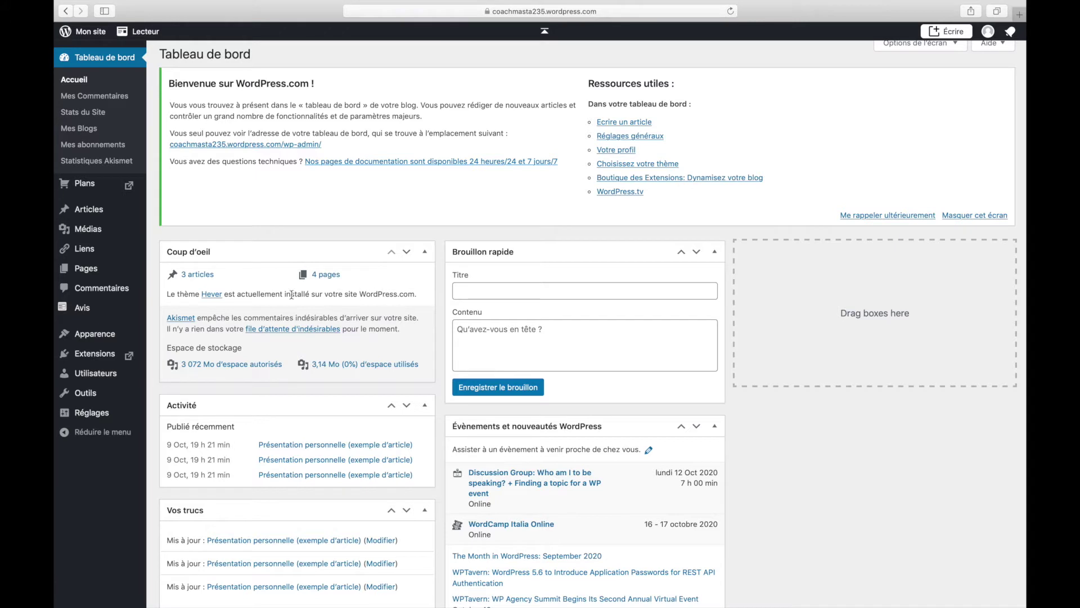
{"action": "left_click", "coordinate": [489, 286]}
{"action": "left_click", "coordinate": [490, 326]}
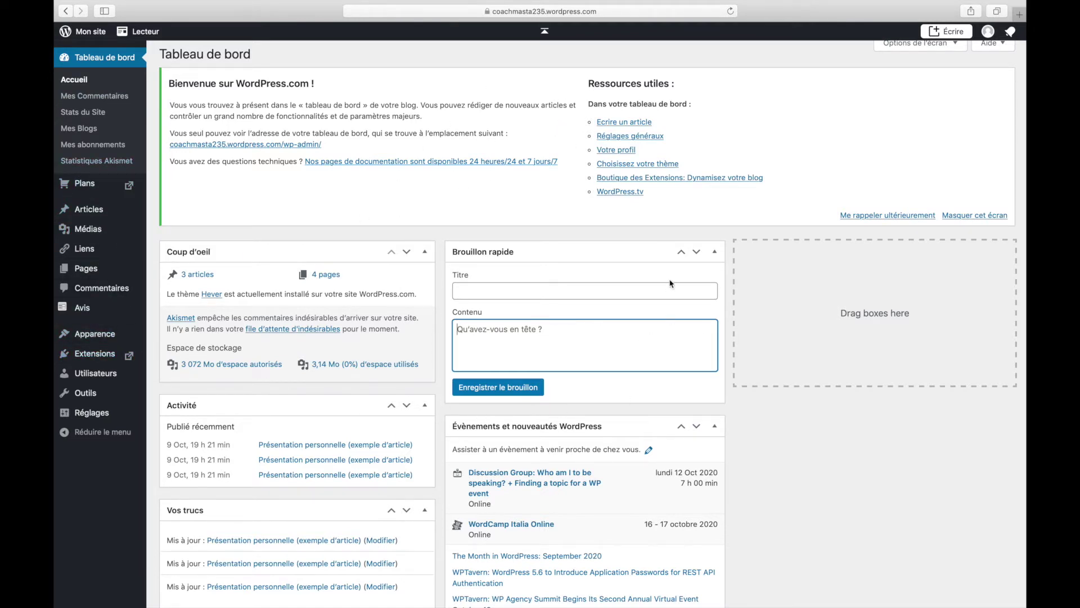
{"action": "left_click", "coordinate": [945, 33]}
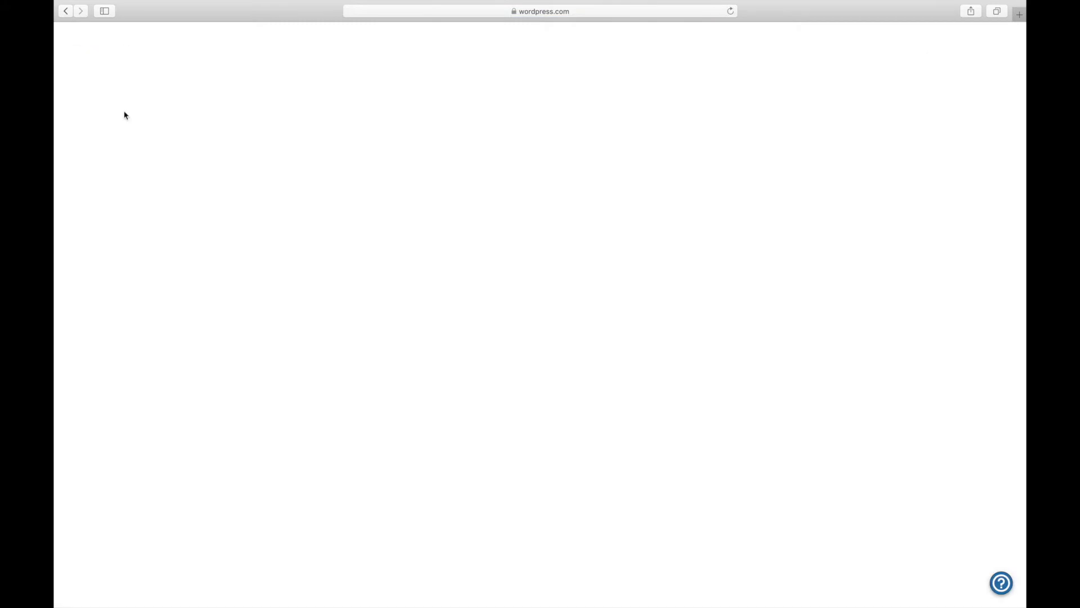
{"action": "left_click", "coordinate": [65, 11]}
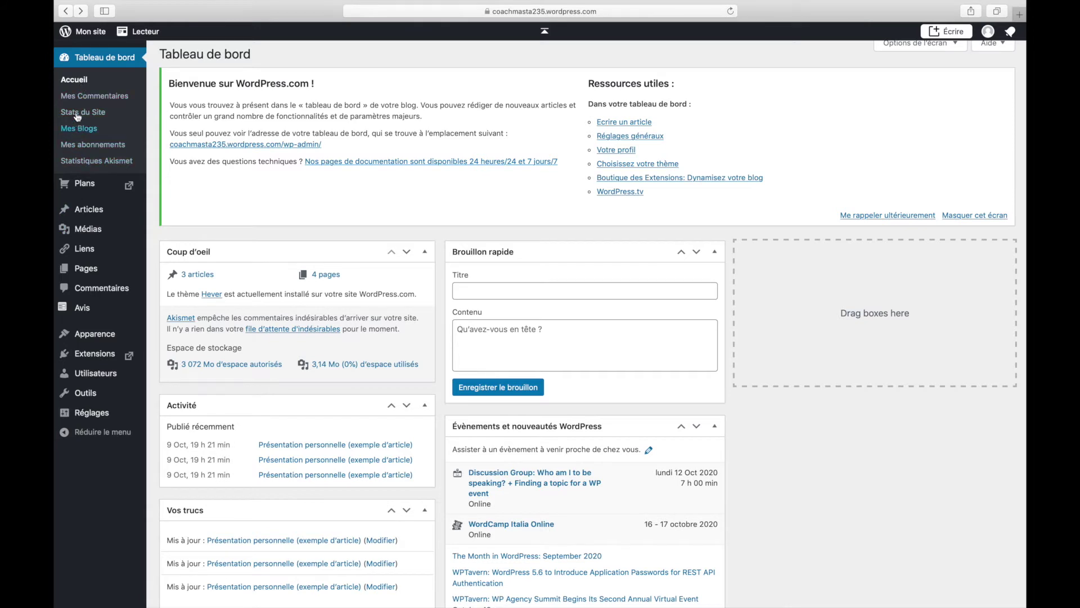
- Visit the Mes Commentaires page, then go back to the Tableau de bord dashboard
{"action": "mouse_move", "coordinate": [91, 187]}
{"action": "left_click", "coordinate": [85, 99]}
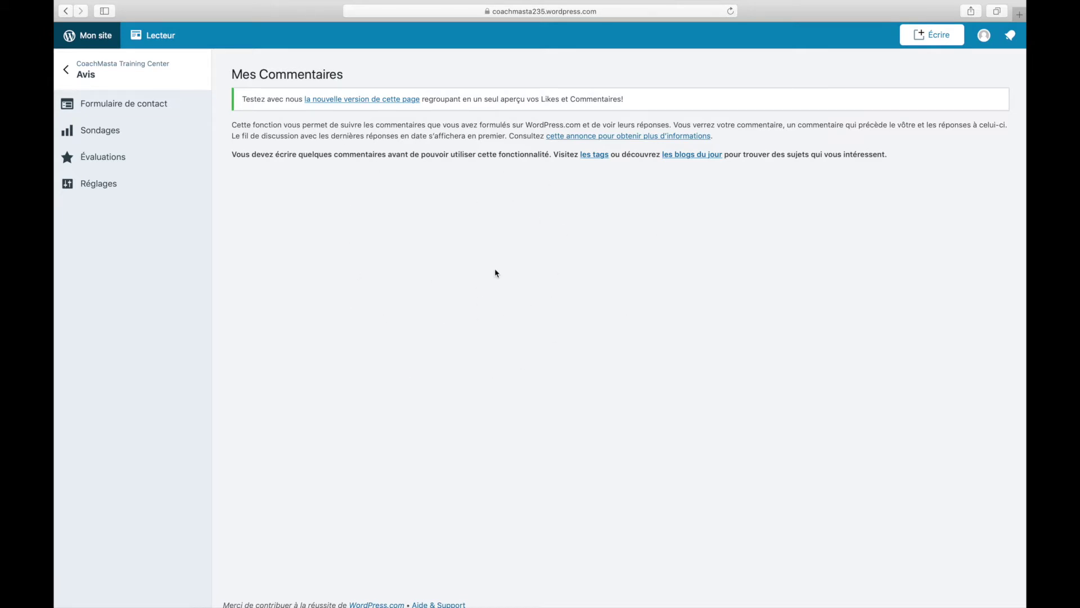
{"action": "left_click", "coordinate": [67, 73]}
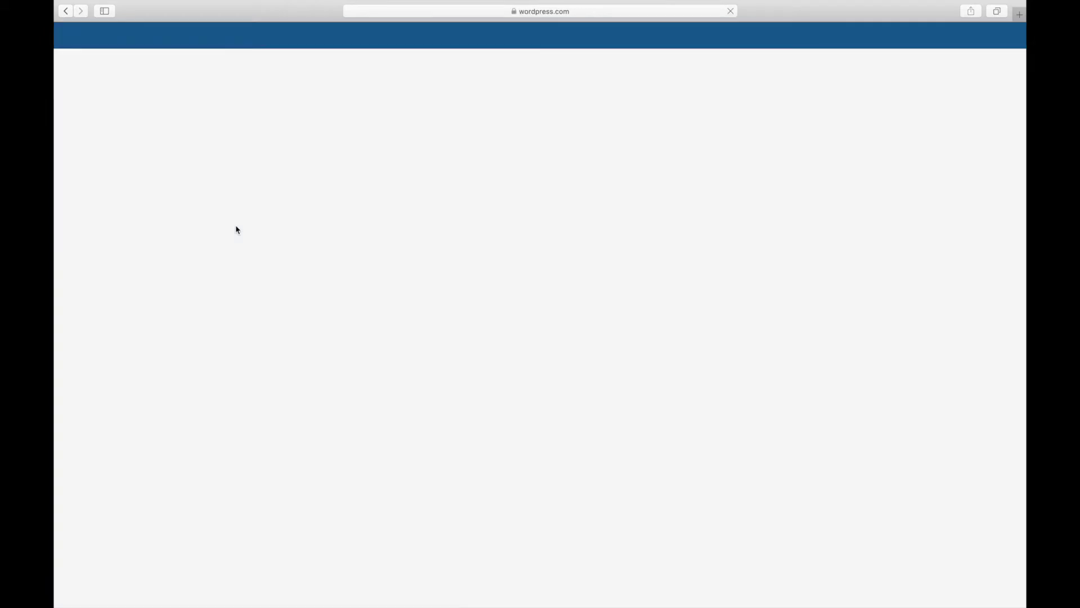
{"action": "left_click", "coordinate": [66, 11]}
{"action": "left_click", "coordinate": [67, 11]}
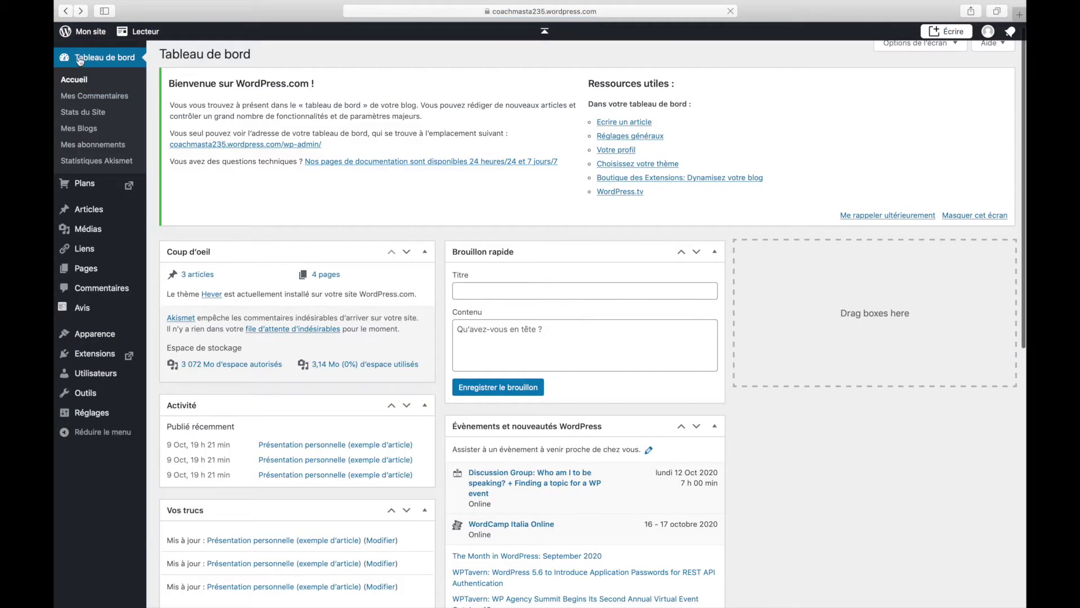
- Glance at Stats du Site, then list Mes Blogs showing CoachMasta Training Center as Administrateur
{"action": "left_click", "coordinate": [88, 114]}
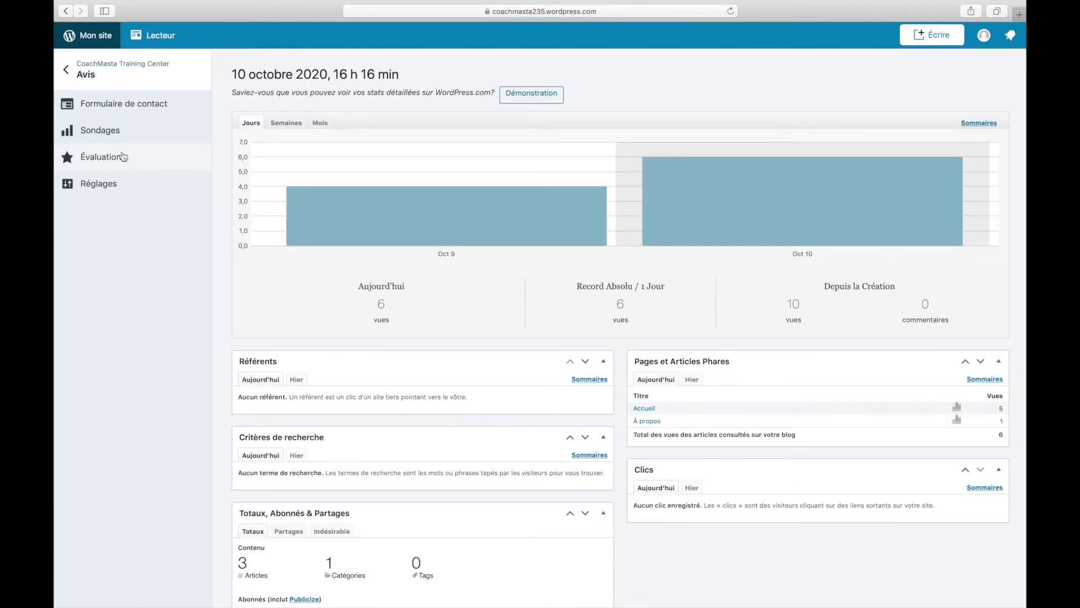
{"action": "left_click", "coordinate": [66, 11]}
{"action": "left_click", "coordinate": [89, 130]}
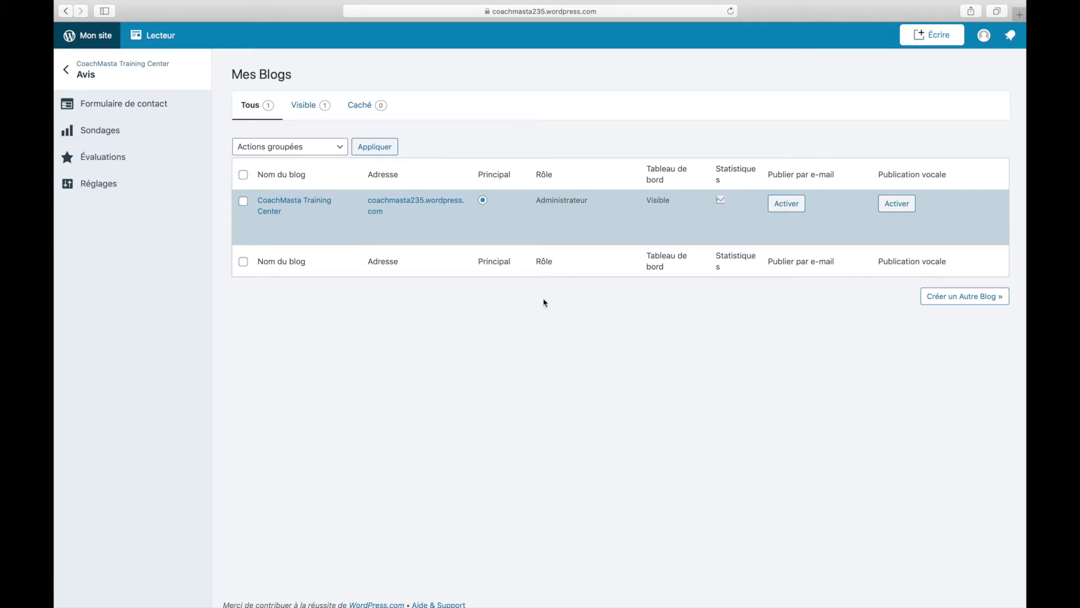
- Return to the Tableau de bord showing 3 articles, 4 pages and the Hever theme
{"action": "mouse_move", "coordinate": [422, 225]}
{"action": "left_click", "coordinate": [66, 12]}
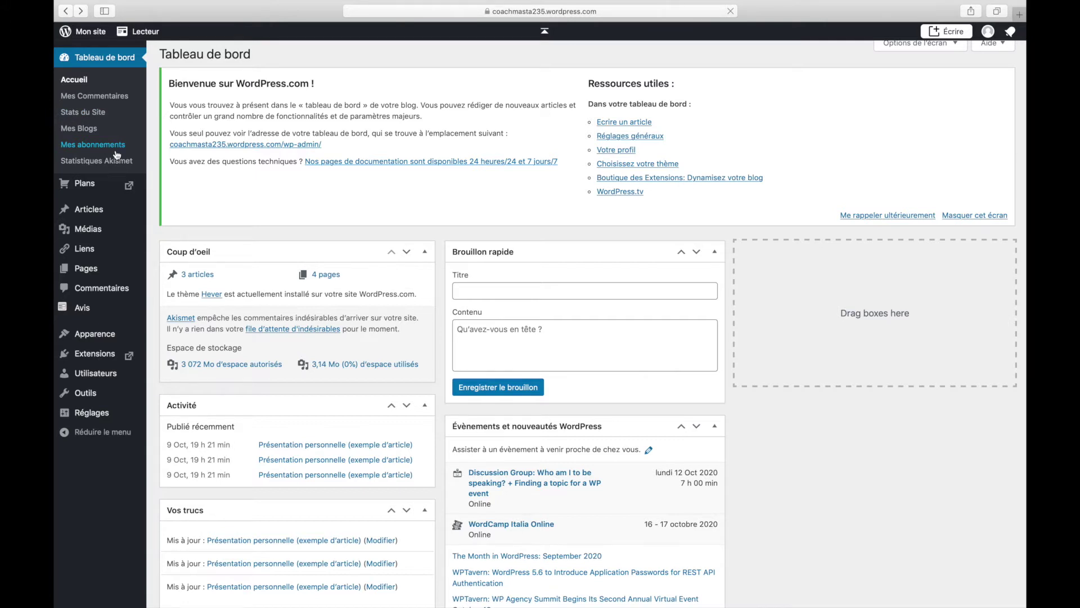
{"action": "mouse_move", "coordinate": [88, 187]}
{"action": "mouse_move", "coordinate": [89, 215]}
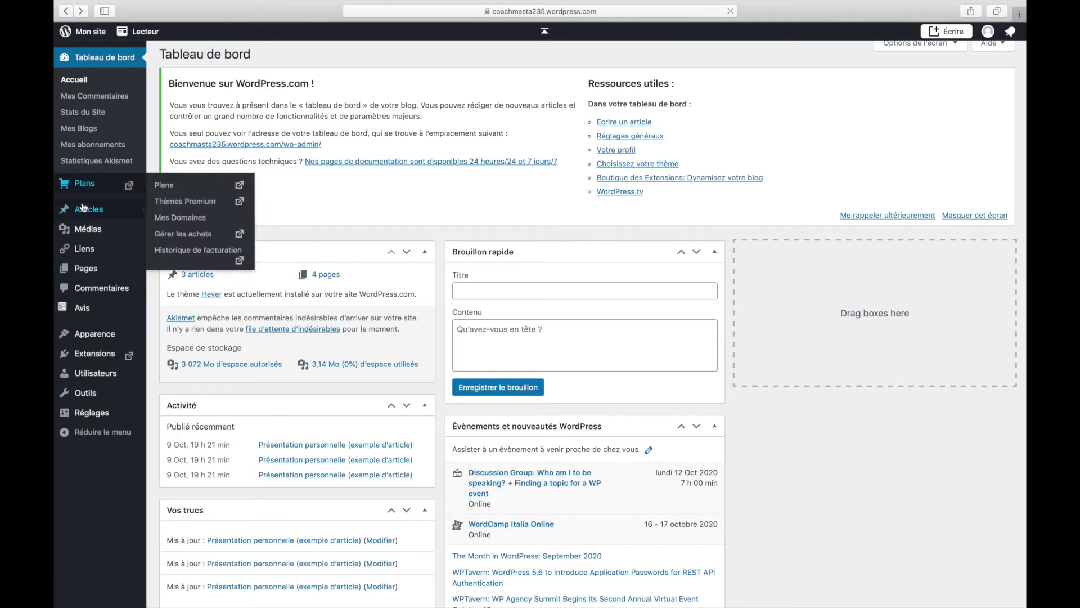
{"action": "mouse_move", "coordinate": [82, 421]}
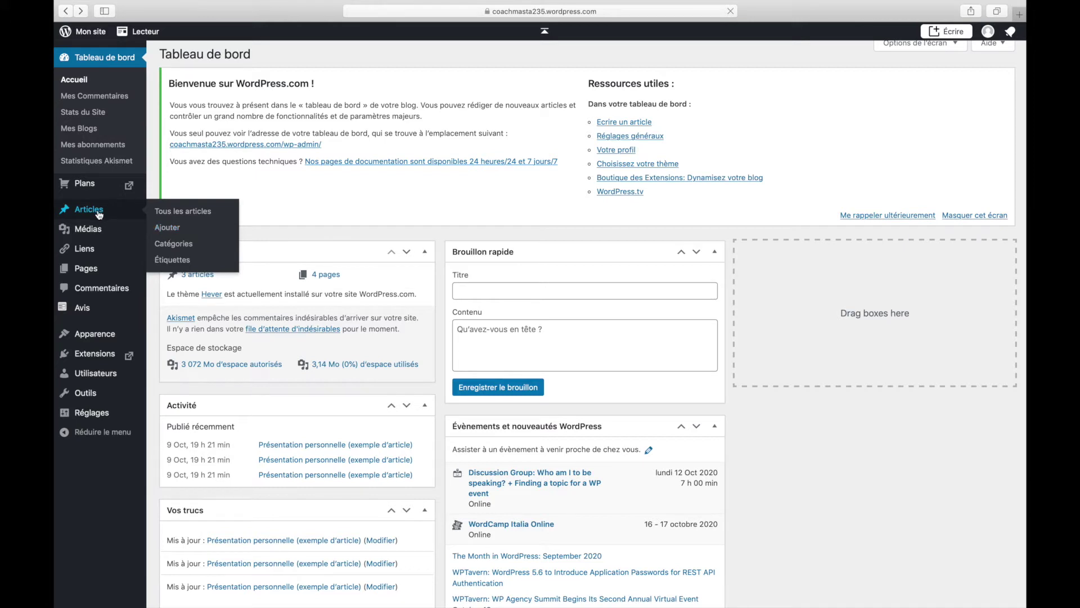
{"action": "mouse_move", "coordinate": [83, 279]}
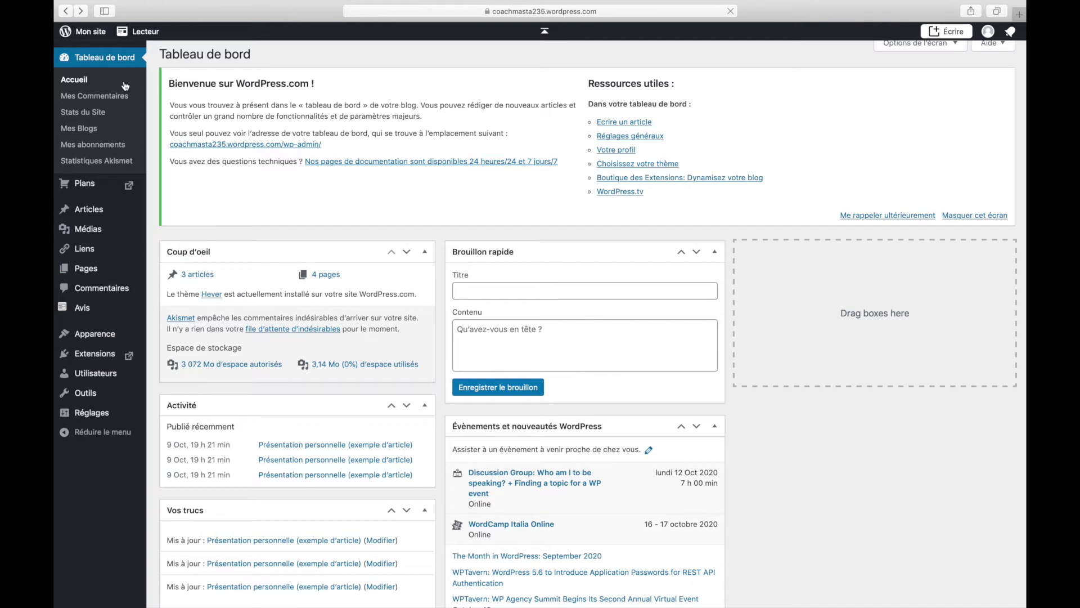
{"action": "left_click", "coordinate": [148, 38]}
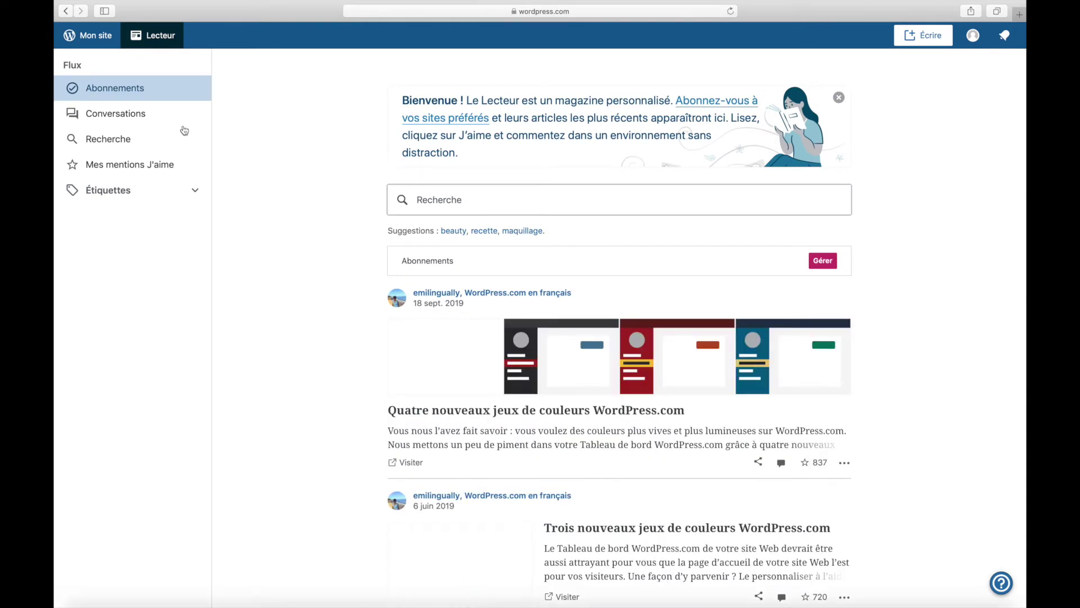
{"action": "left_click", "coordinate": [104, 25]}
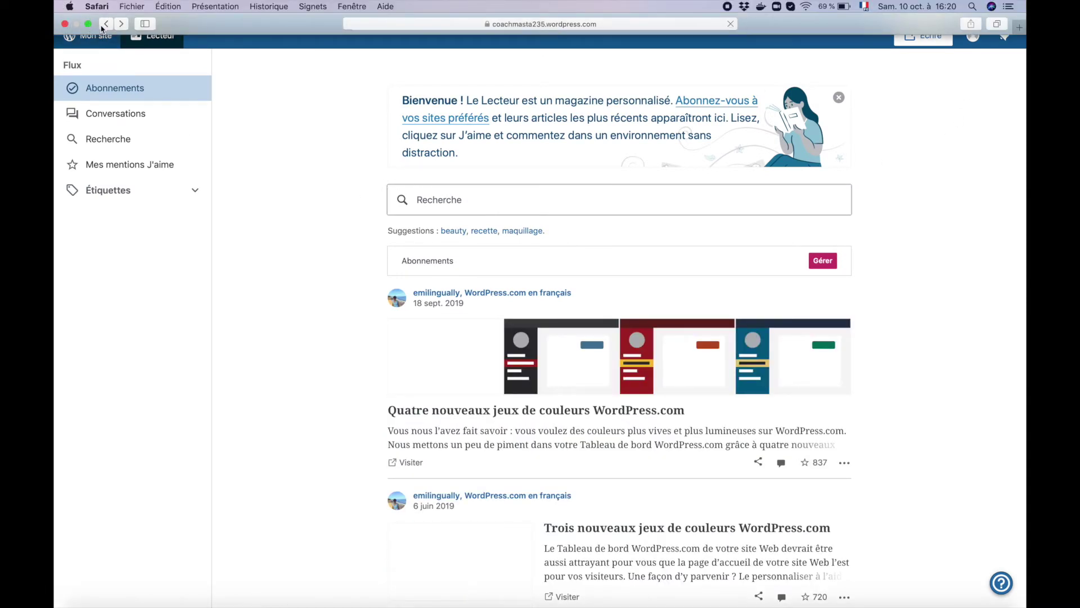
- Load the live CoachMasta Training Center site in a new Safari tab
{"action": "key", "text": "super+t"}
{"action": "type", "text": "c"}
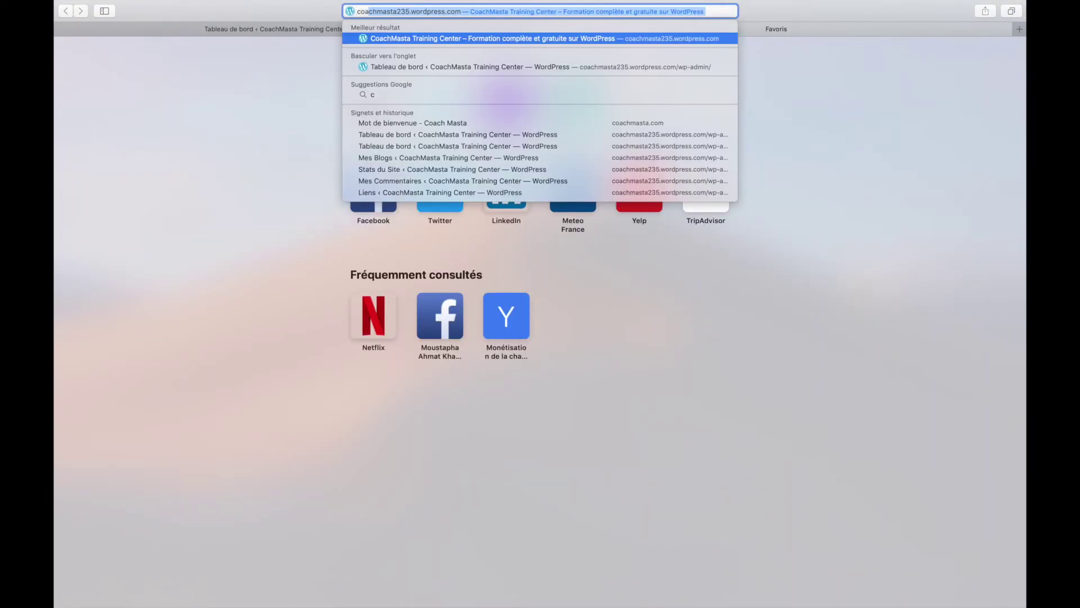
{"action": "type", "text": "oa"}
{"action": "key", "text": "Return"}
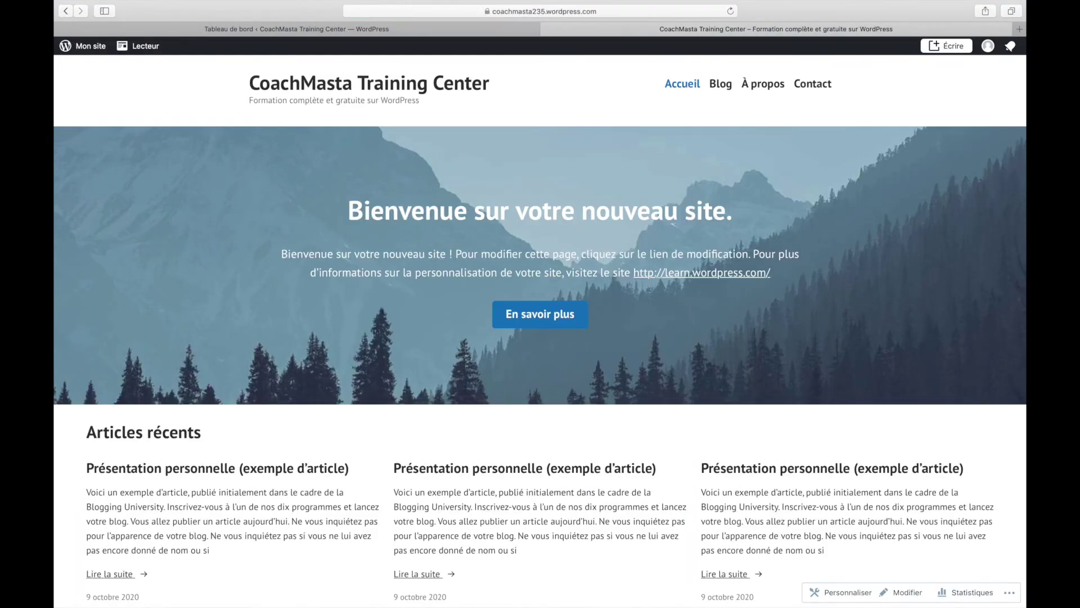
- View the site's À propos page with its biography and portrait photo
{"action": "left_click", "coordinate": [769, 90]}
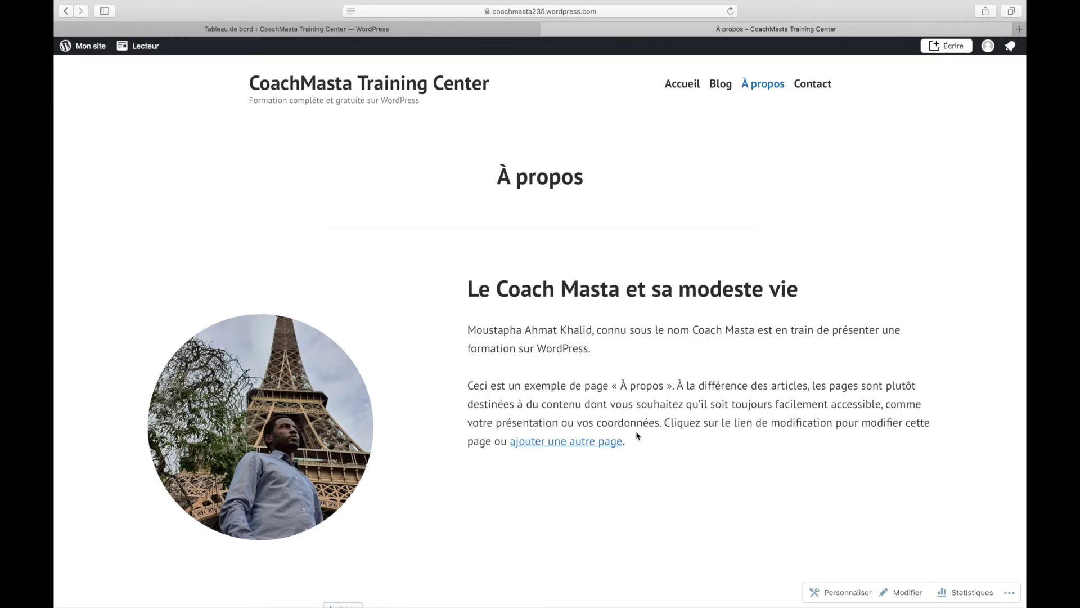
{"action": "scroll", "coordinate": [638, 436], "scroll_direction": "down", "scroll_amount": 3}
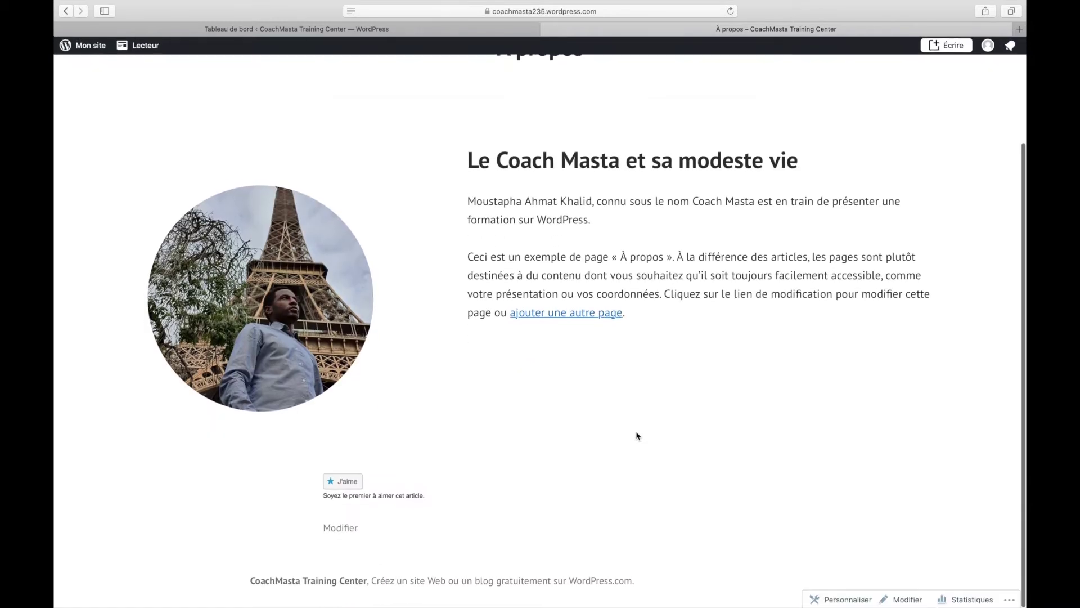
{"action": "scroll", "coordinate": [637, 436], "scroll_direction": "up", "scroll_amount": 3}
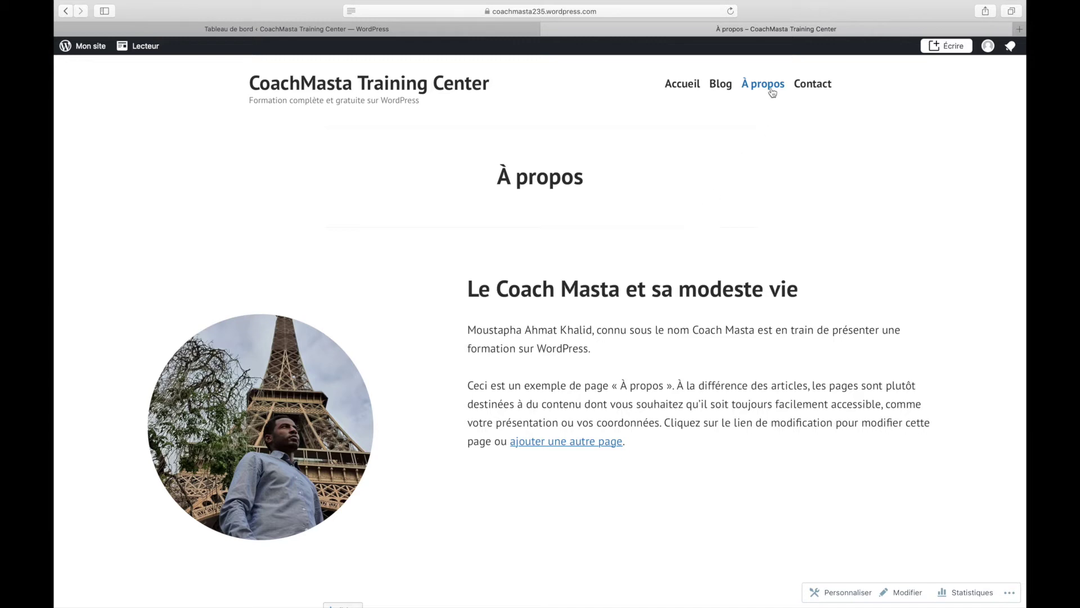
{"action": "scroll", "coordinate": [654, 334], "scroll_direction": "down", "scroll_amount": 3}
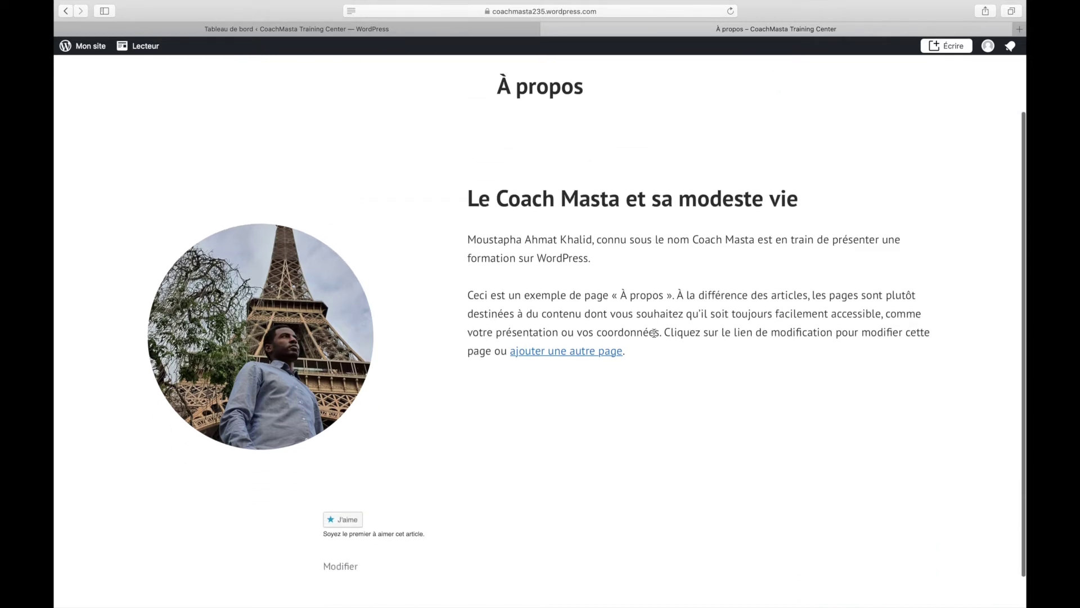
{"action": "scroll", "coordinate": [654, 333], "scroll_direction": "up", "scroll_amount": 4}
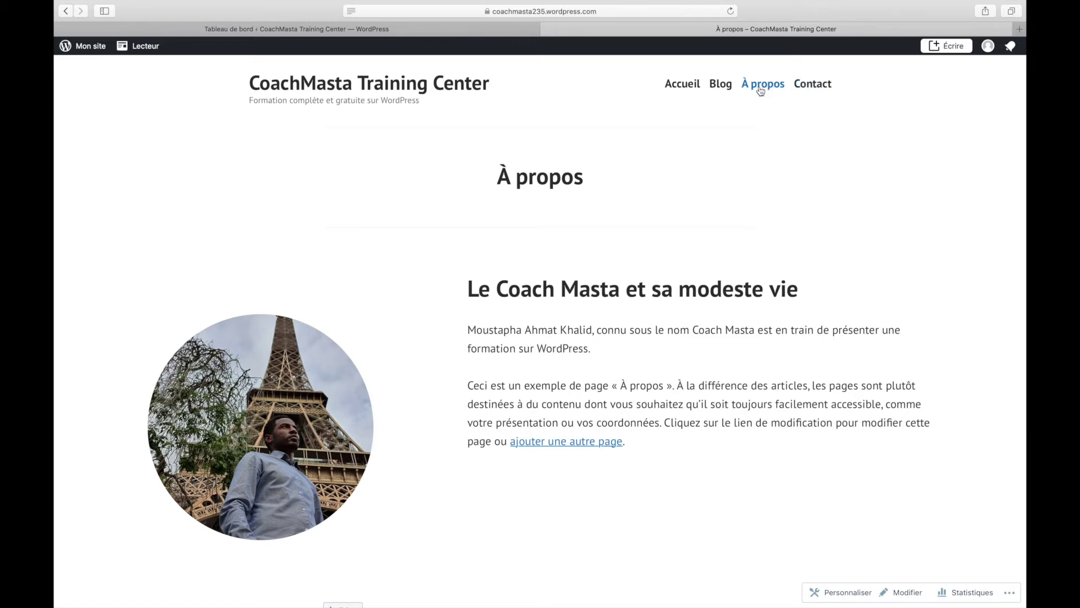
- View the Contact page with its details and 'Envoyez-nous un message' form
{"action": "left_click", "coordinate": [811, 82]}
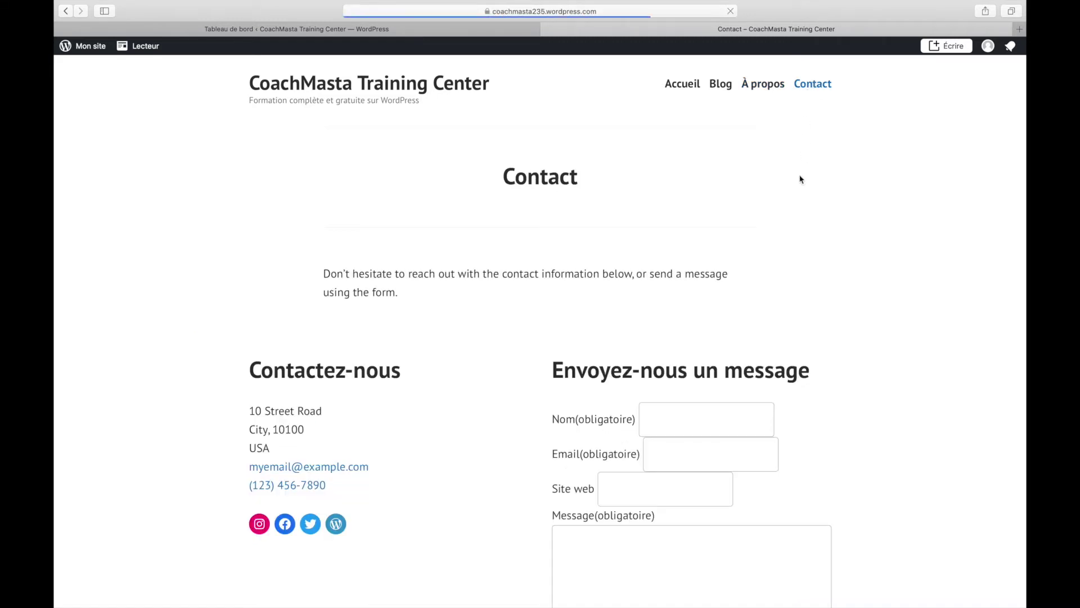
{"action": "scroll", "coordinate": [791, 350], "scroll_direction": "down", "scroll_amount": 10}
{"action": "scroll", "coordinate": [791, 350], "scroll_direction": "up", "scroll_amount": 10}
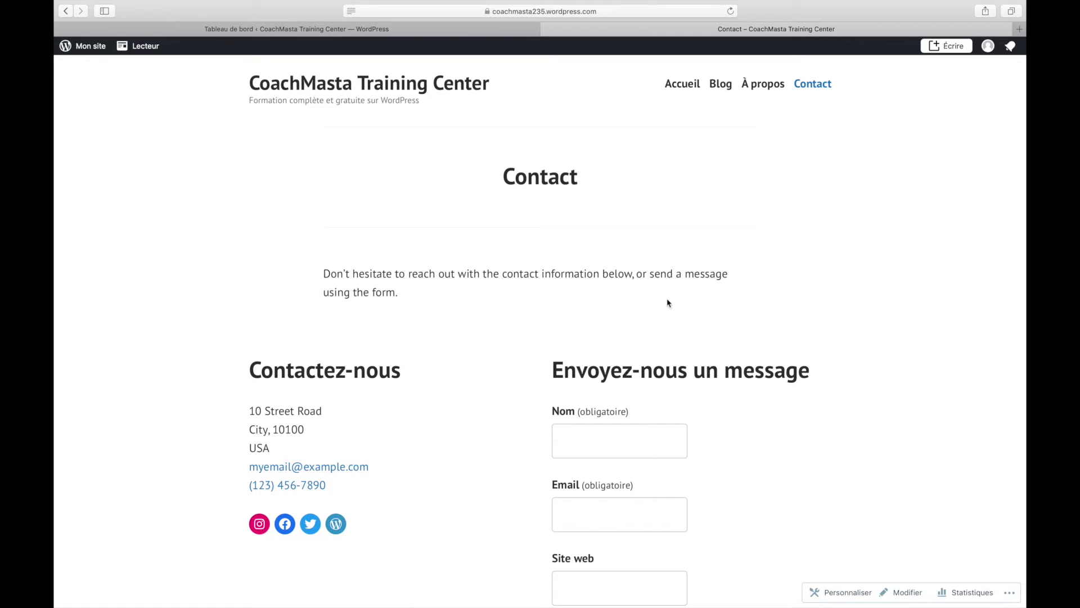
- In the admin tab, check the Articles list of three Non classé posts, then return to the dashboard
{"action": "left_click", "coordinate": [344, 33]}
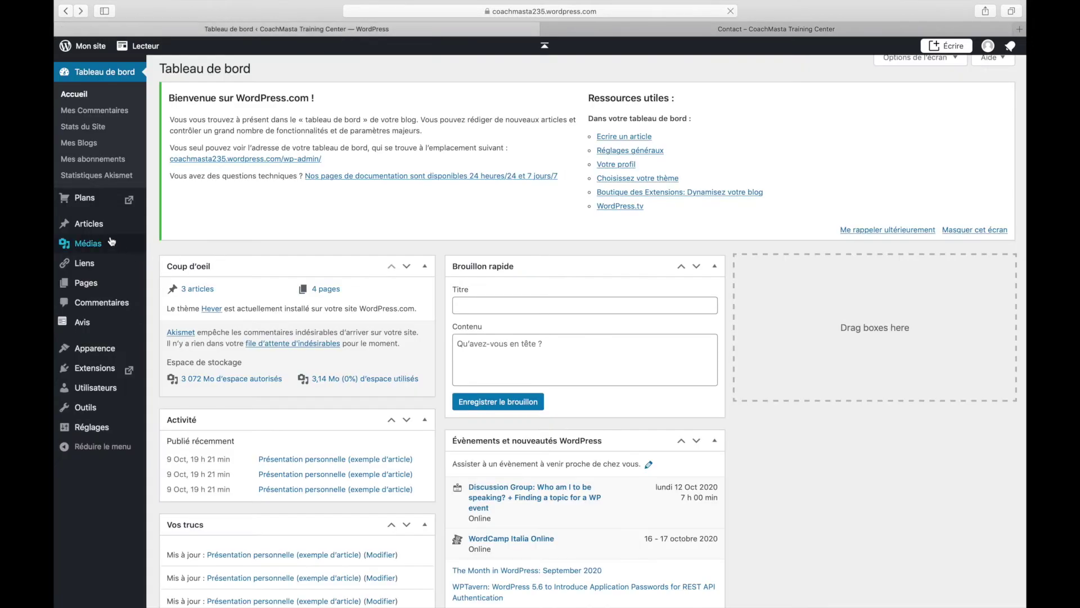
{"action": "mouse_move", "coordinate": [99, 228]}
{"action": "mouse_move", "coordinate": [95, 286]}
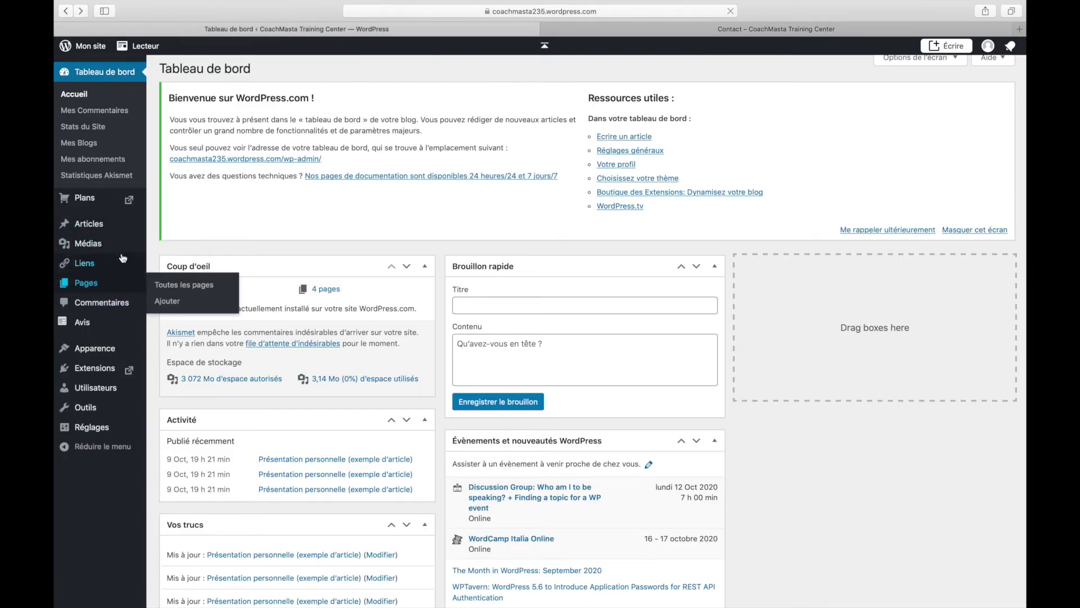
{"action": "left_click", "coordinate": [98, 230]}
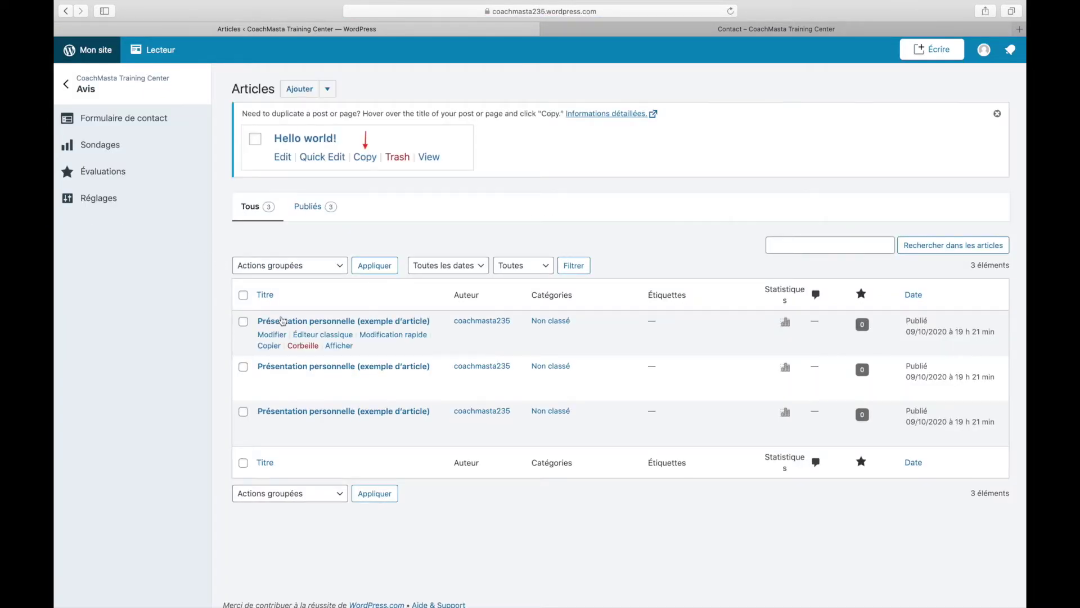
{"action": "mouse_move", "coordinate": [299, 321]}
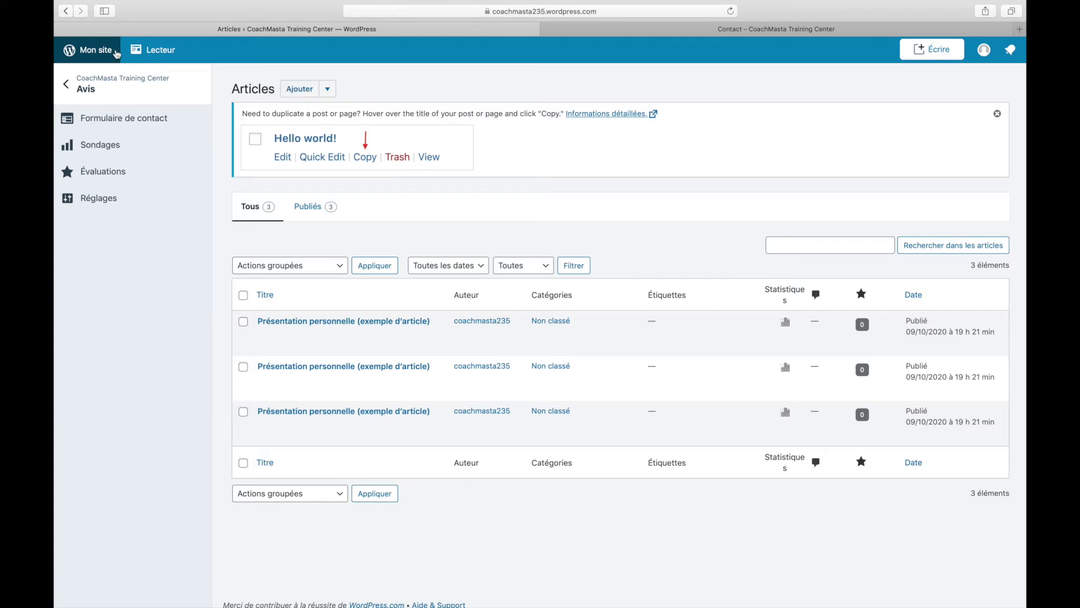
{"action": "left_click", "coordinate": [65, 10]}
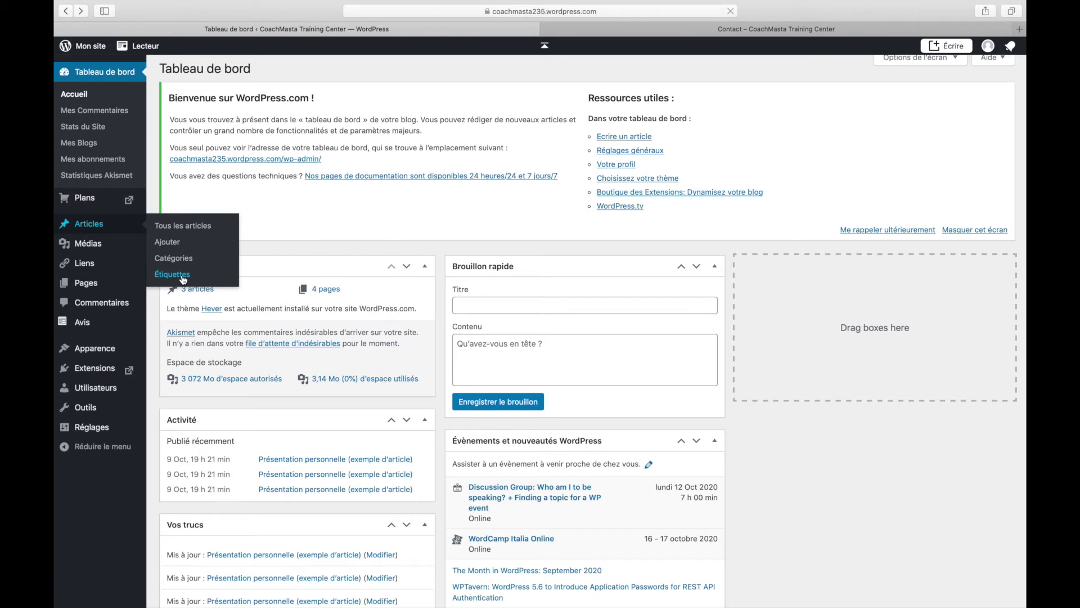
- Review the Tableau de bord counts of 3 articles and 4 pages
{"action": "mouse_move", "coordinate": [96, 285]}
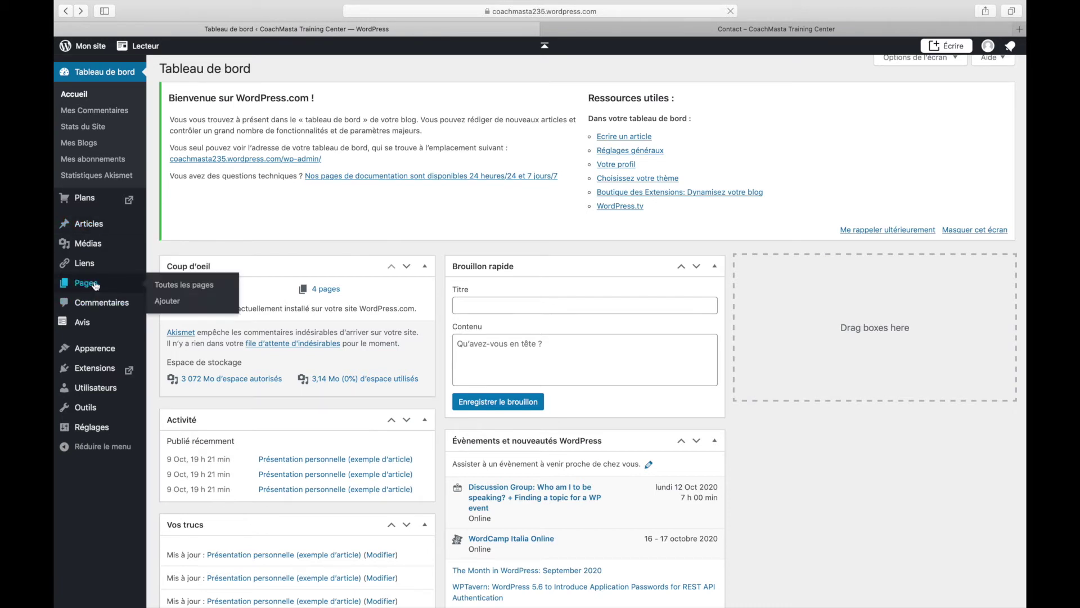
- Add a new page and start it from the Blank layout
{"action": "left_click", "coordinate": [174, 302]}
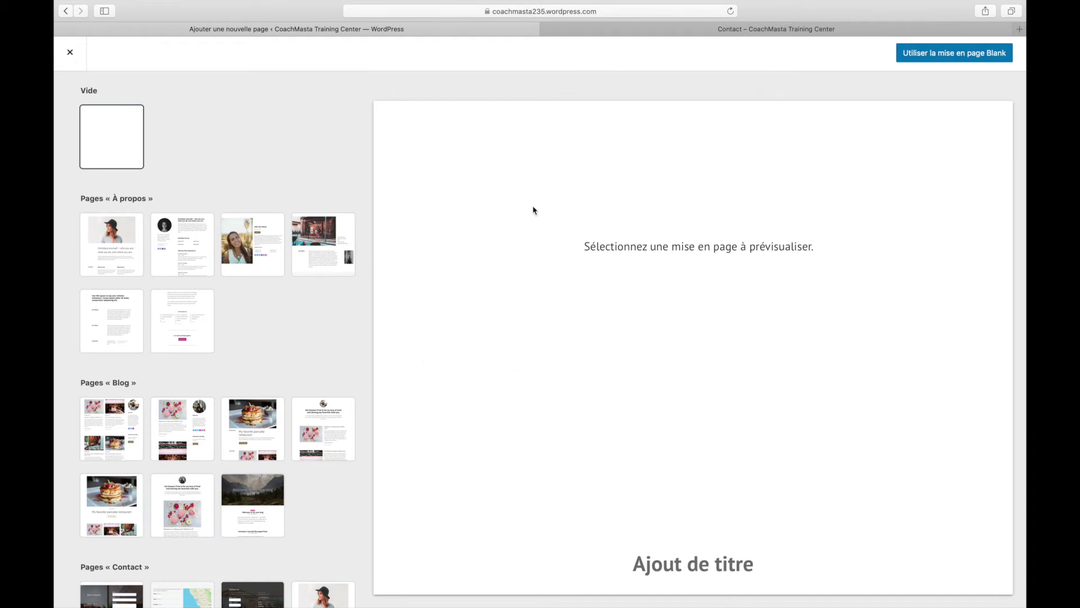
{"action": "left_click", "coordinate": [929, 53]}
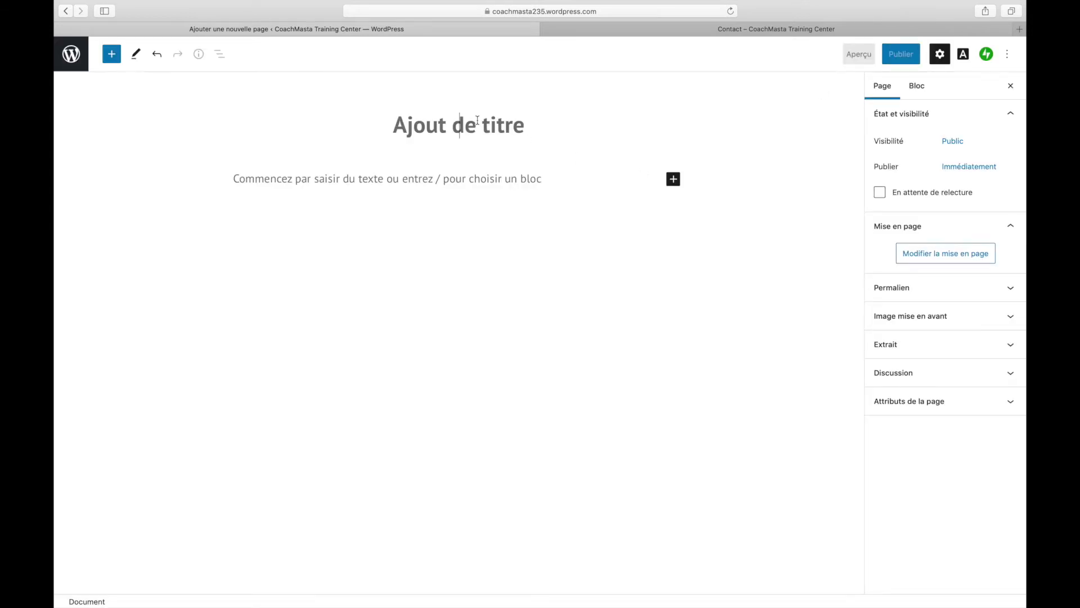
- Title the page 'Ma biographie' and begin the intro paragraph 'Bienvenue dans ma biographie'
{"action": "type", "text": "Ma biographie"}
{"action": "left_click", "coordinate": [454, 186]}
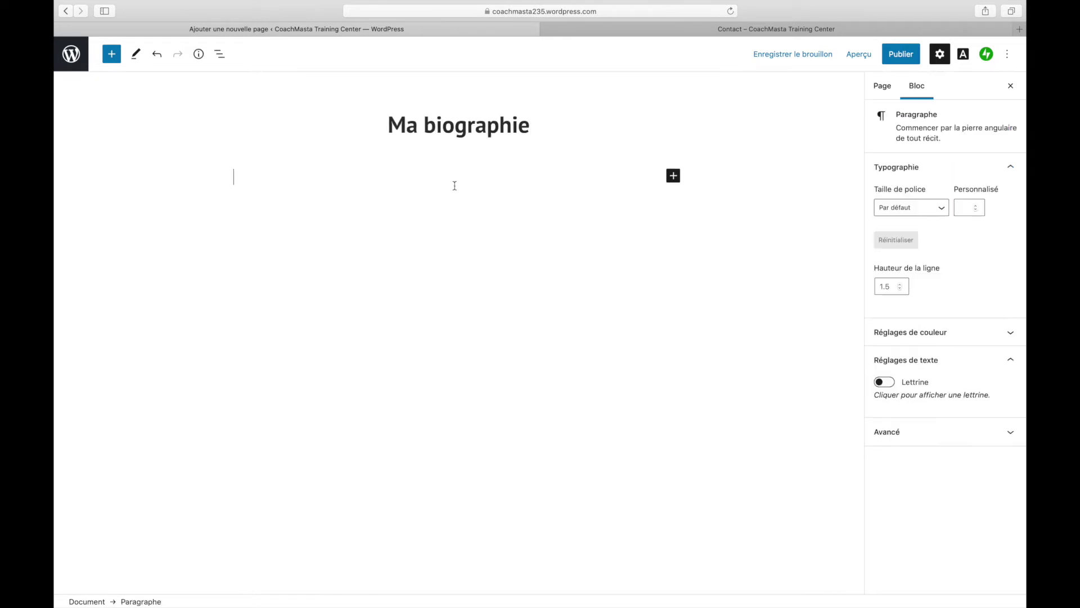
{"action": "type", "text": "B"}
{"action": "key", "text": "BackSpace"}
{"action": "key", "text": "BackSpace"}
{"action": "key", "text": "BackSpace"}
{"action": "key", "text": "BackSpace"}
{"action": "key", "text": "BackSpace"}
{"action": "type", "text": "envenue"}
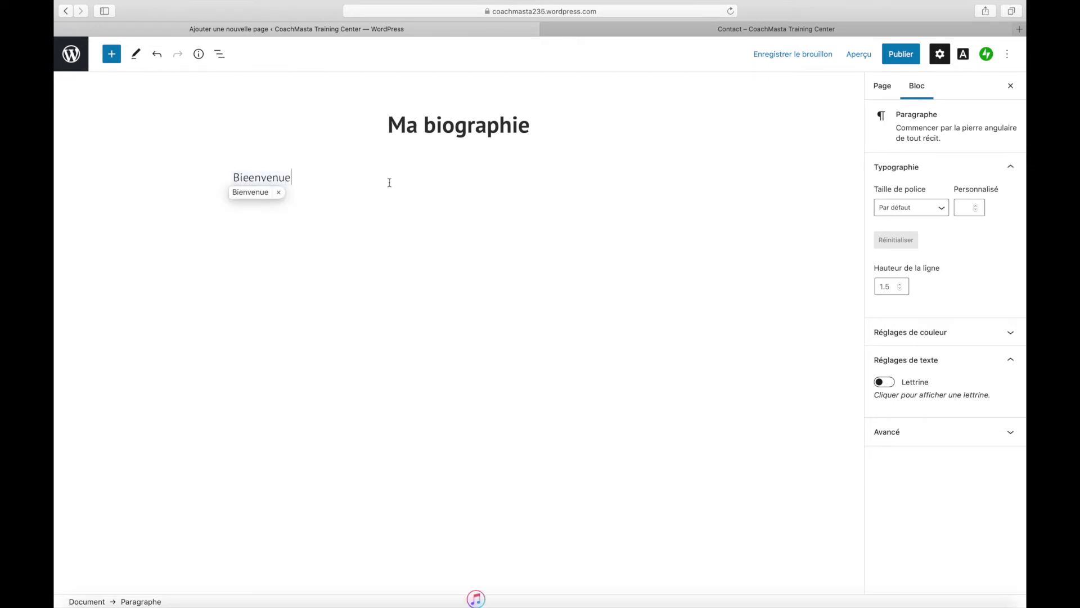
{"action": "type", "text": " dans ma vi"}
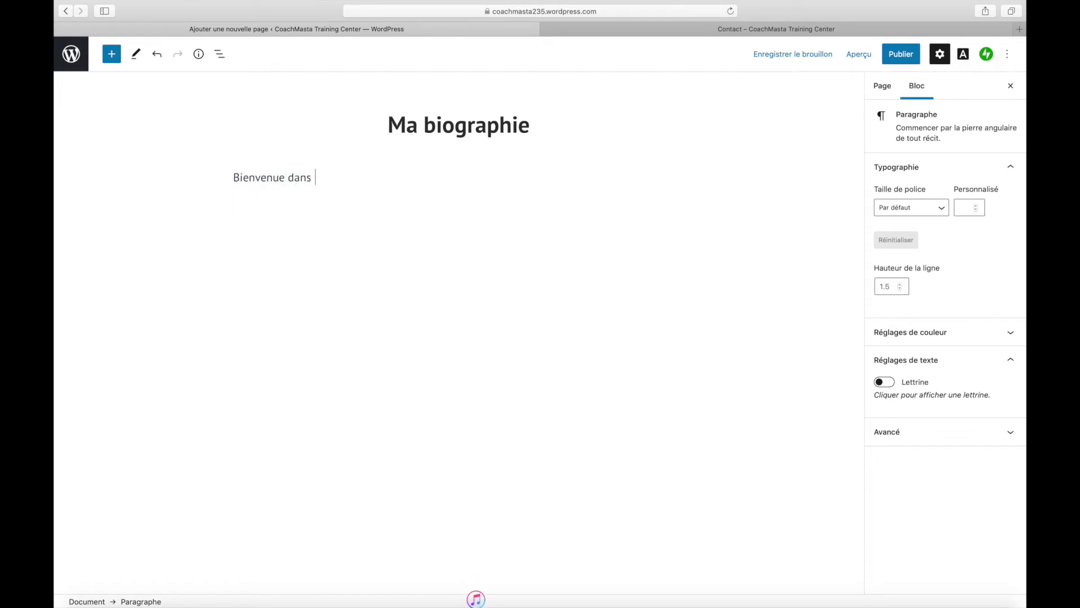
{"action": "key", "text": "BackSpace"}
{"action": "key", "text": "BackSpace"}
{"action": "type", "text": "biograoh"}
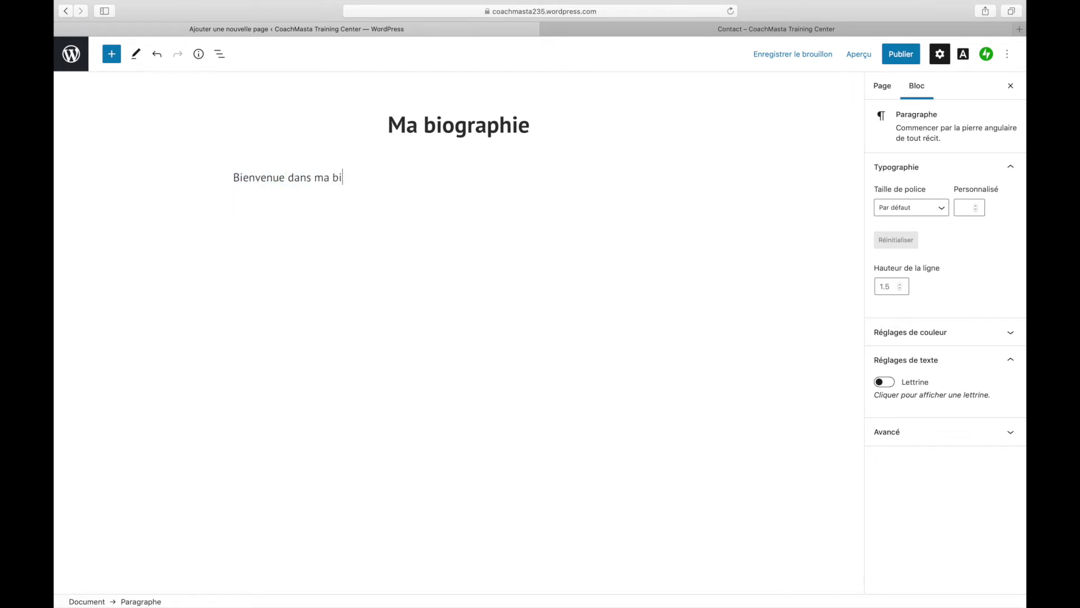
{"action": "key", "text": "BackSpace"}
{"action": "key", "text": "BackSpace"}
{"action": "key", "text": "BackSpace"}
{"action": "key", "text": "BackSpace"}
- Finish the intro line, then open the Coach Masta Biographie page in a new tab
{"action": "type", "text": "phie"}
{"action": "key", "text": "super+t"}
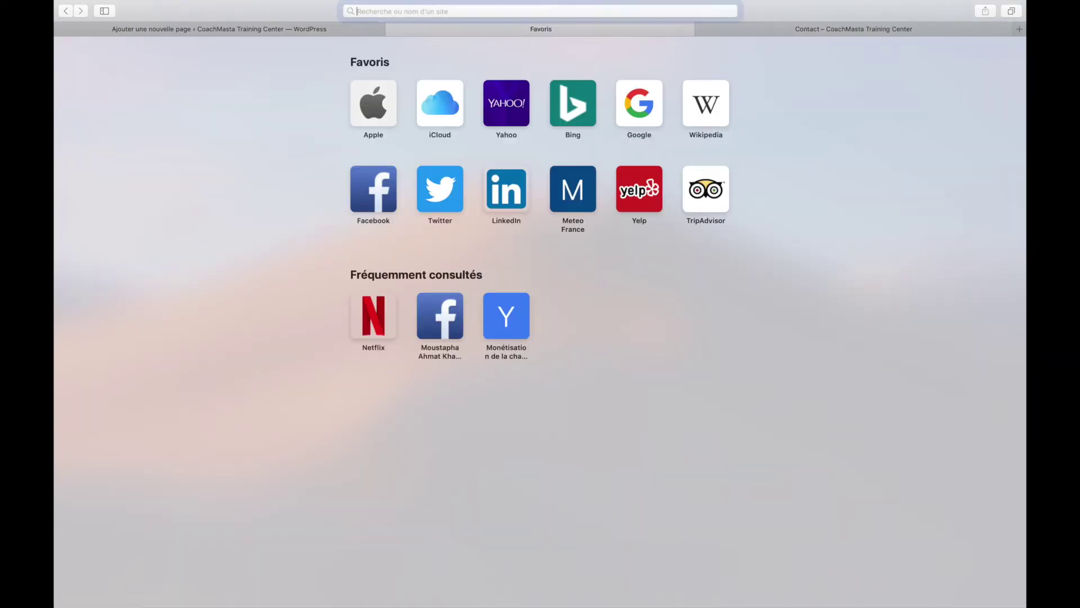
{"action": "type", "text": "coa"}
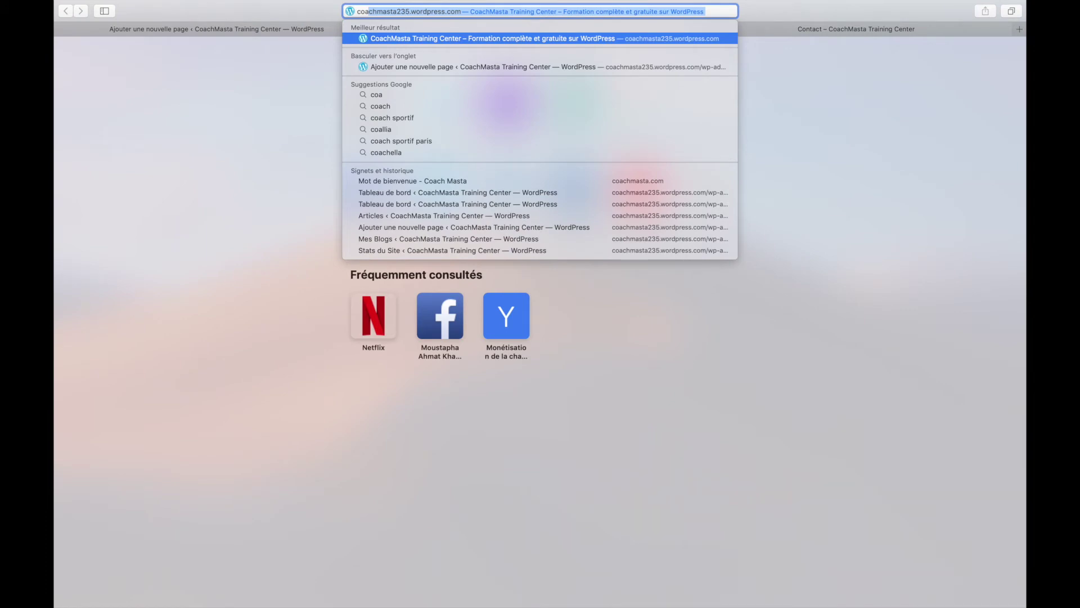
{"action": "key", "text": "BackSpace"}
{"action": "key", "text": "BackSpace"}
{"action": "key", "text": "BackSpace"}
{"action": "key", "text": "BackSpace"}
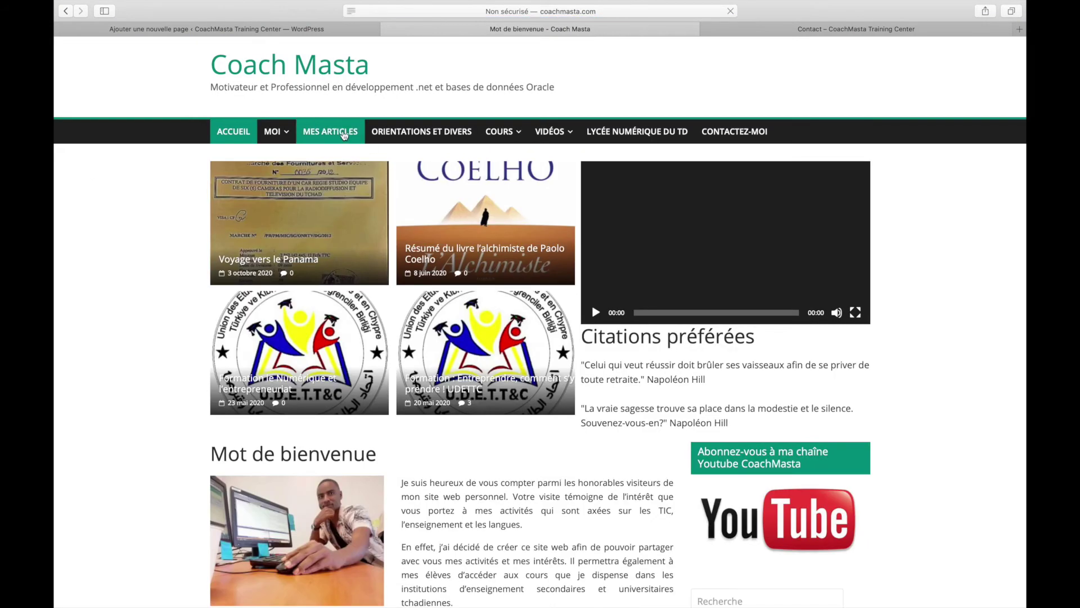
{"action": "mouse_move", "coordinate": [275, 138]}
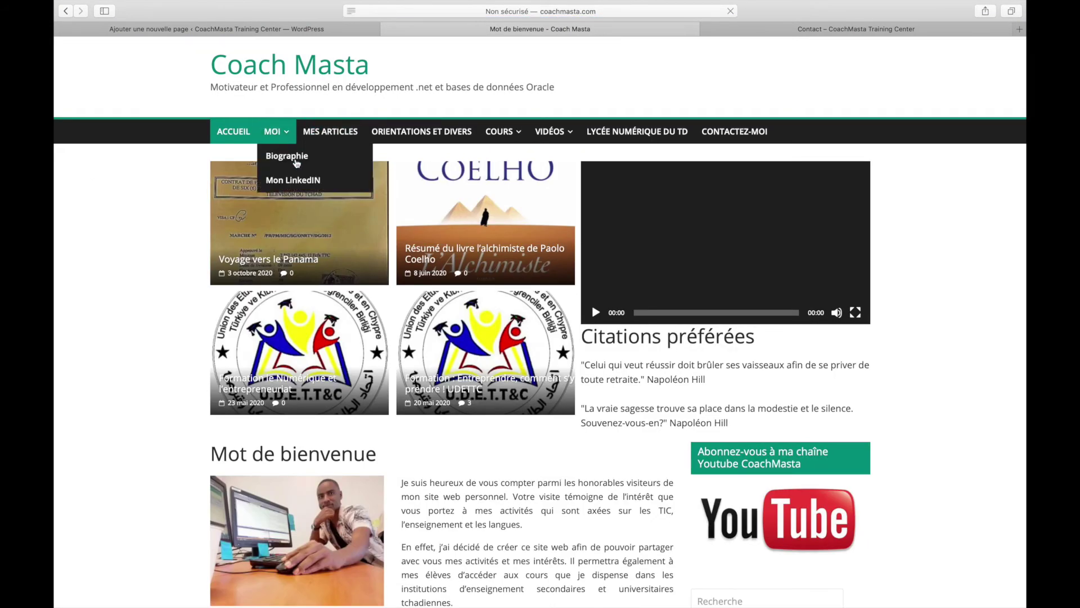
{"action": "left_click", "coordinate": [294, 159]}
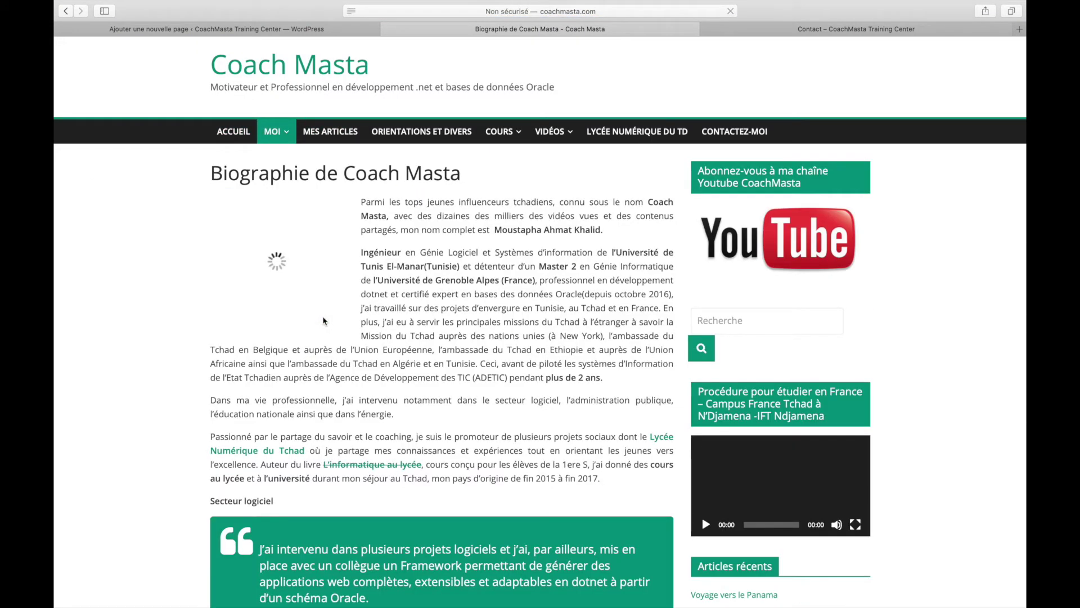
- Select the opening biography paragraphs and save the portrait photo to the Desktop as 'moi'
{"action": "left_click_drag", "start_coordinate": [361, 199], "coordinate": [586, 388]}
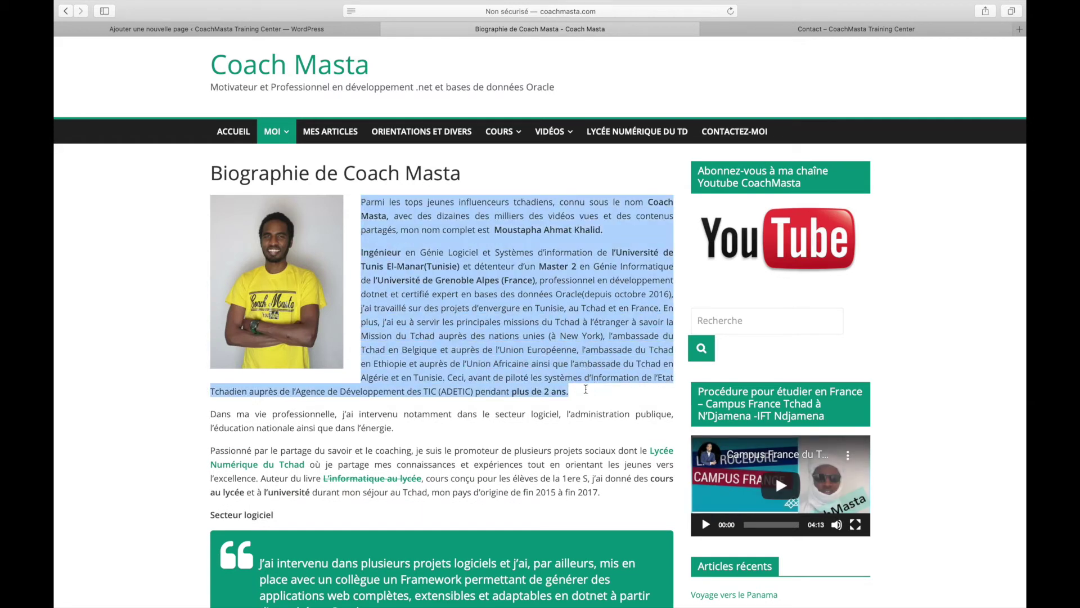
{"action": "right_click", "coordinate": [285, 231]}
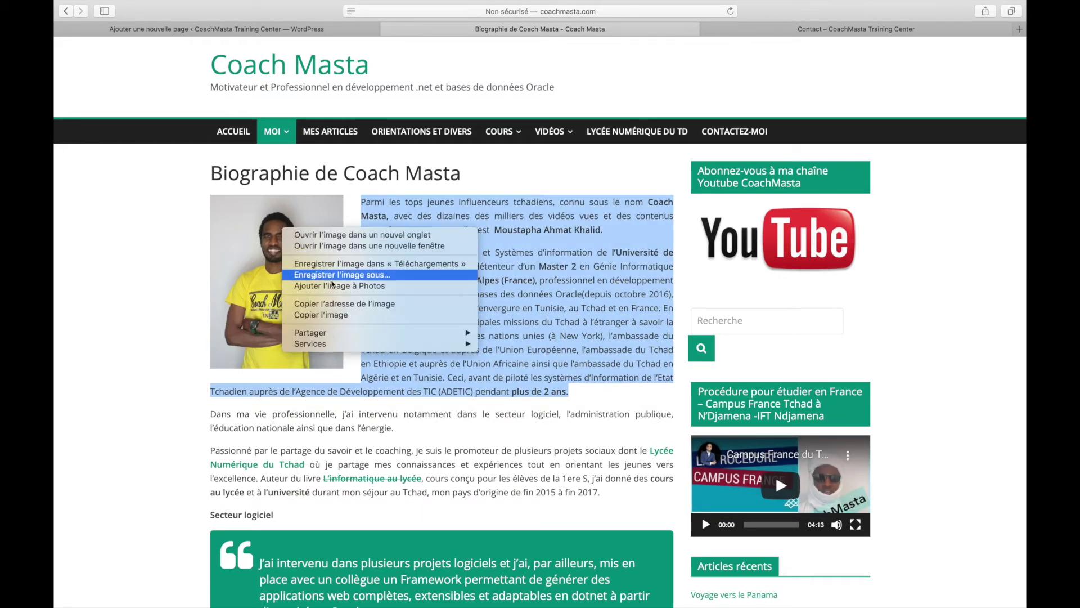
{"action": "left_click", "coordinate": [331, 276]}
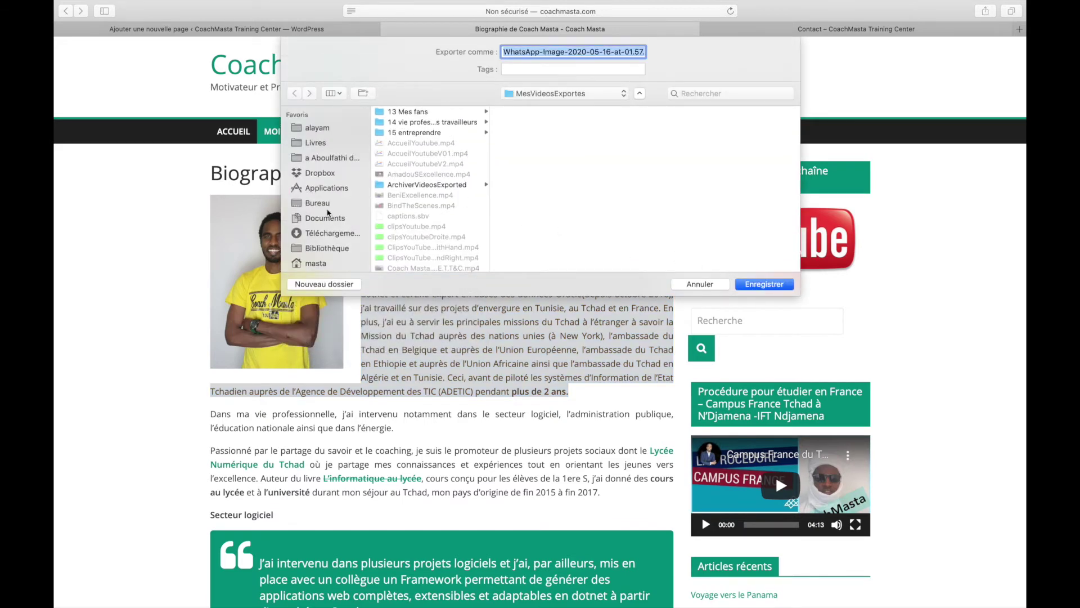
{"action": "left_click", "coordinate": [322, 202]}
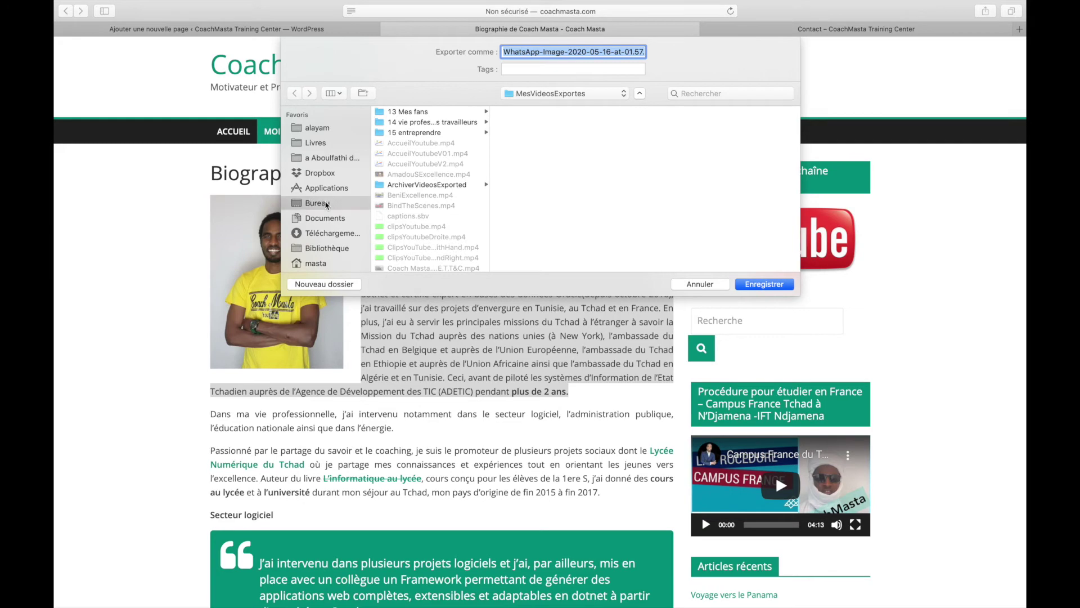
{"action": "type", "text": "moi"}
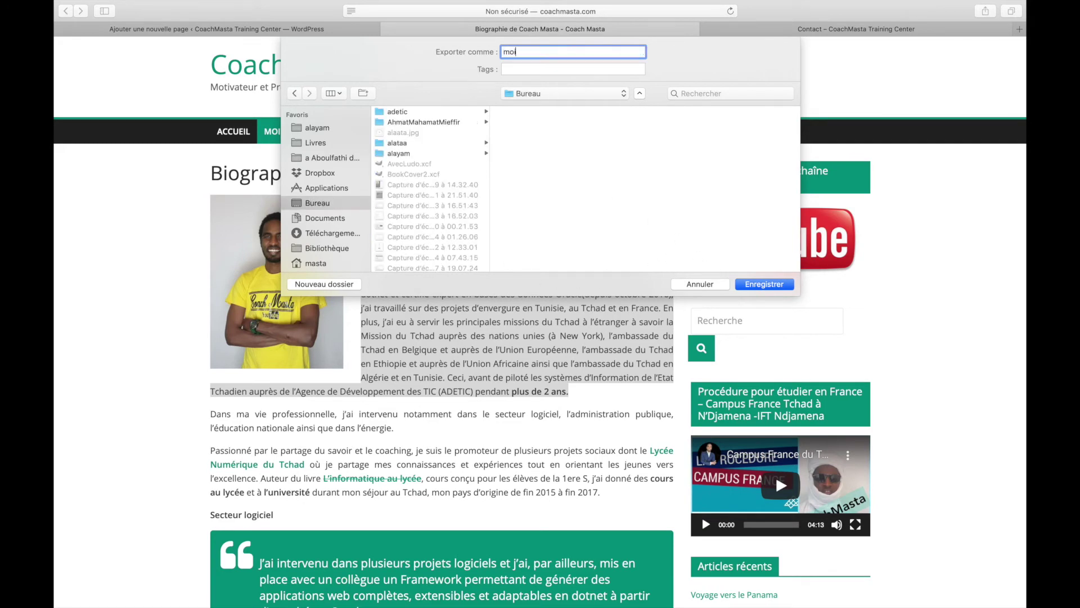
{"action": "key", "text": "Return"}
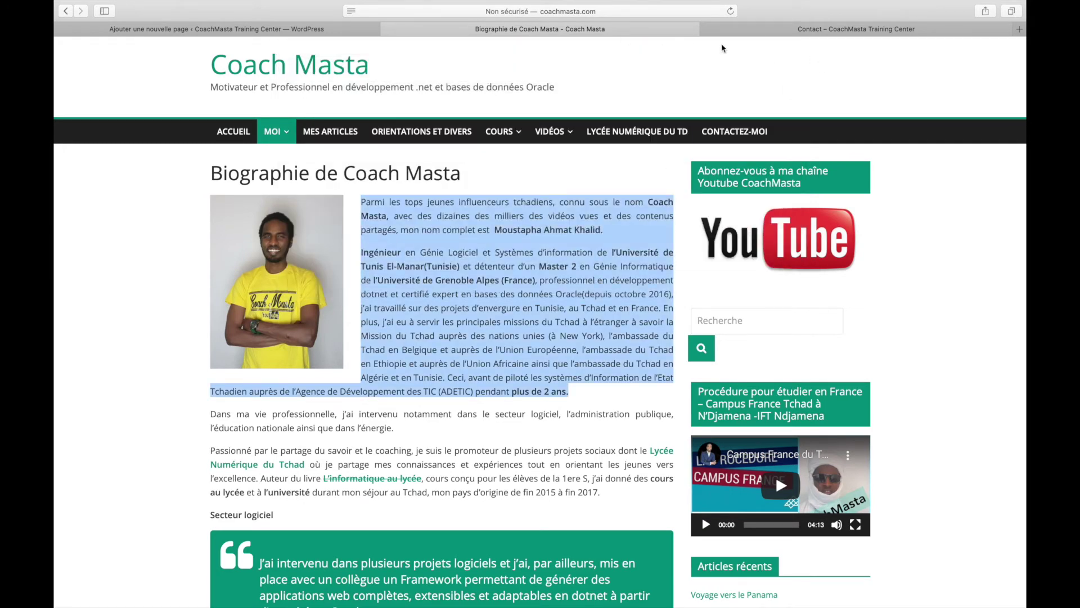
{"action": "key", "text": "super+w"}
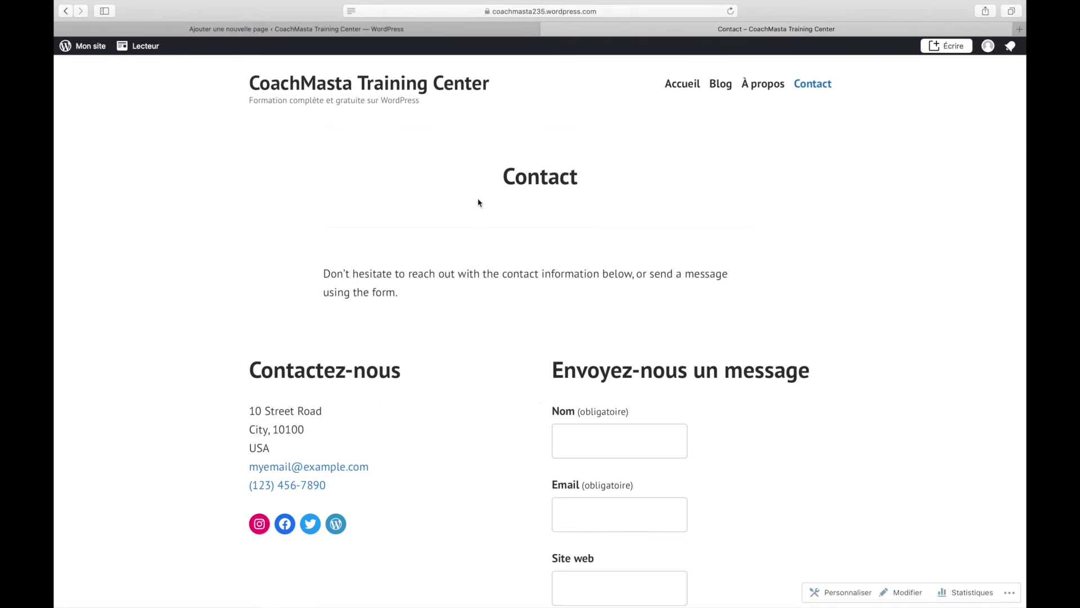
- Paste the copied biography paragraphs below the intro line in the page editor
{"action": "left_click", "coordinate": [326, 29]}
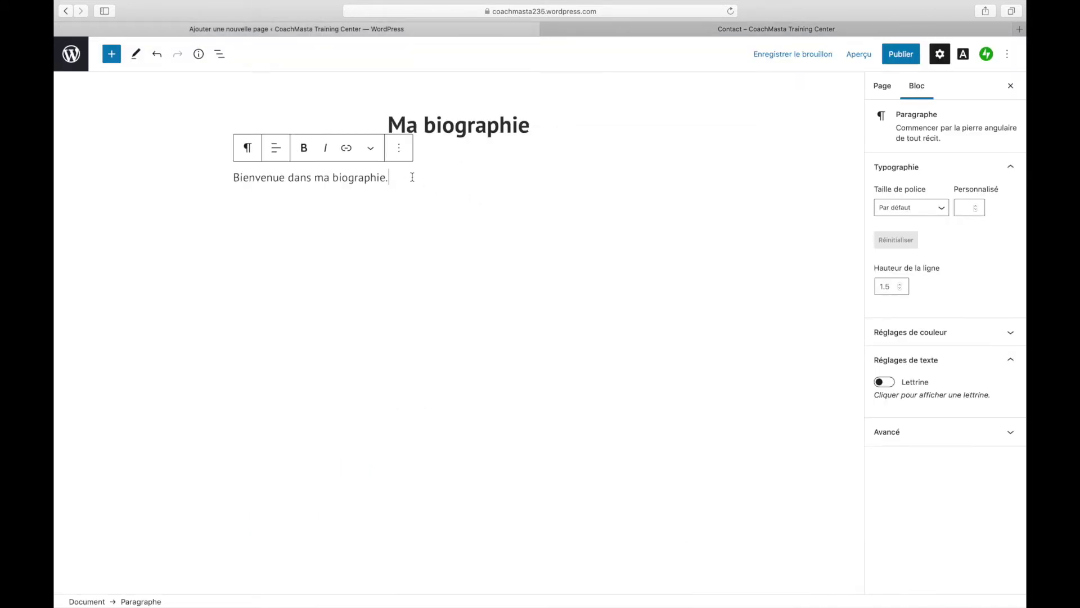
{"action": "key", "text": "Return"}
{"action": "type", "text": "Parmi les tops jeunes influenceurs tchadiens, connu sous le nom Coach Masta, avec des dizaines des milliers des vidéos vues et des contenus partagés, mon nom complet est Moustapha Ahmat Khalid. Ingénieur en Génie Logiciel et Systèmes d’information de l’Université de Tunis El-Manar(Tunisie) et détenteur d’un Master 2 en Génie Informatique de l’Université de Grenoble Alpes (France), professionnel en développement dotnet et certifié expert en bases des données Oracle(depuis octobre 2016), j’ai travaillé sur des projets d’envergure en Tunisie,au Tchad et en France. En plus, j’ai eu à servir les principales missions du Tchad à l’étranger à savoir la Mission du Tchad auprès des nations unies (à New York), l’ambassade du Tchad en Belgique et auprès de l’Union Européenne, l’ambassade du Tchad en Ethiopie et auprès de l’Union Africaine ainsi que l’ambassade du Tchad en Algérie et en Tunisie. Ceci, avant de piloté les systèmes d’Information de l’Etat Tchadien auprès de l’Agence de Développement des TIC (ADETIC) pendant plus de 2 ans."}
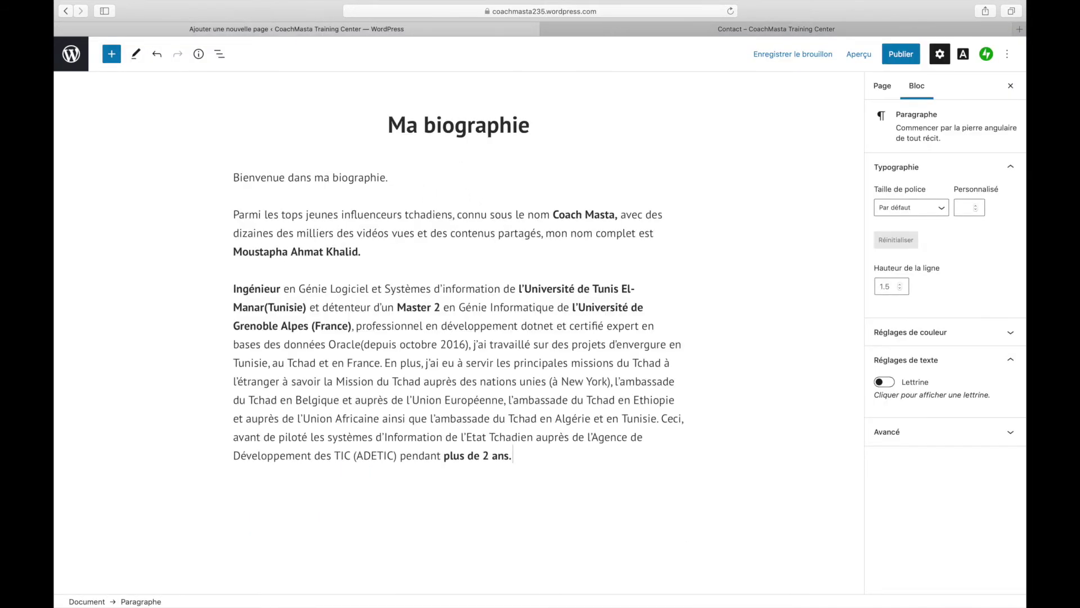
- Insert an Image block before the 'Parmi' paragraph and upload the 'moi' photo
{"action": "left_click", "coordinate": [232, 219]}
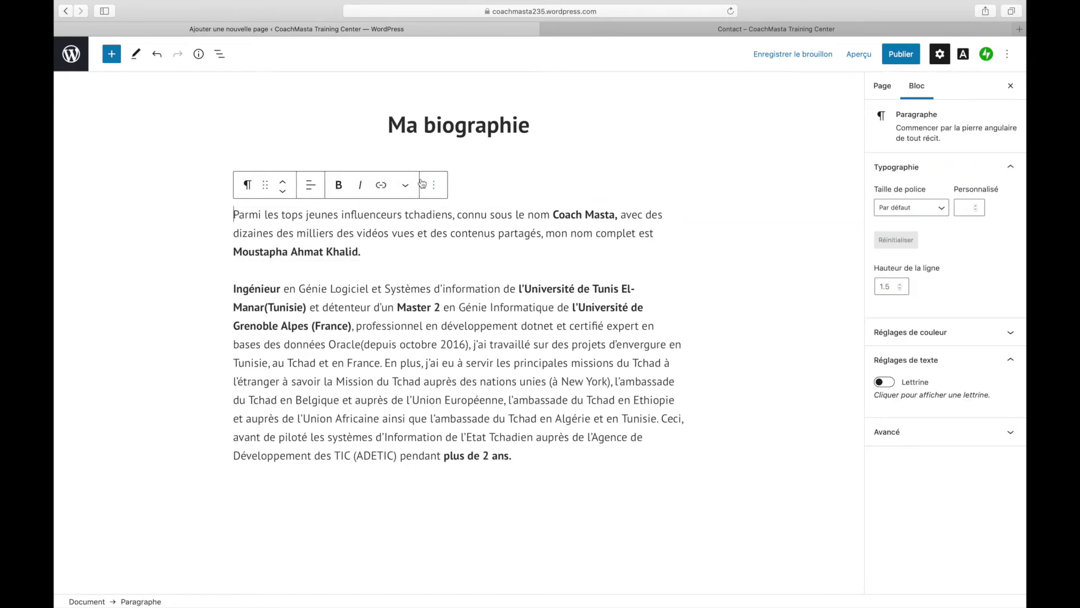
{"action": "left_click", "coordinate": [112, 55]}
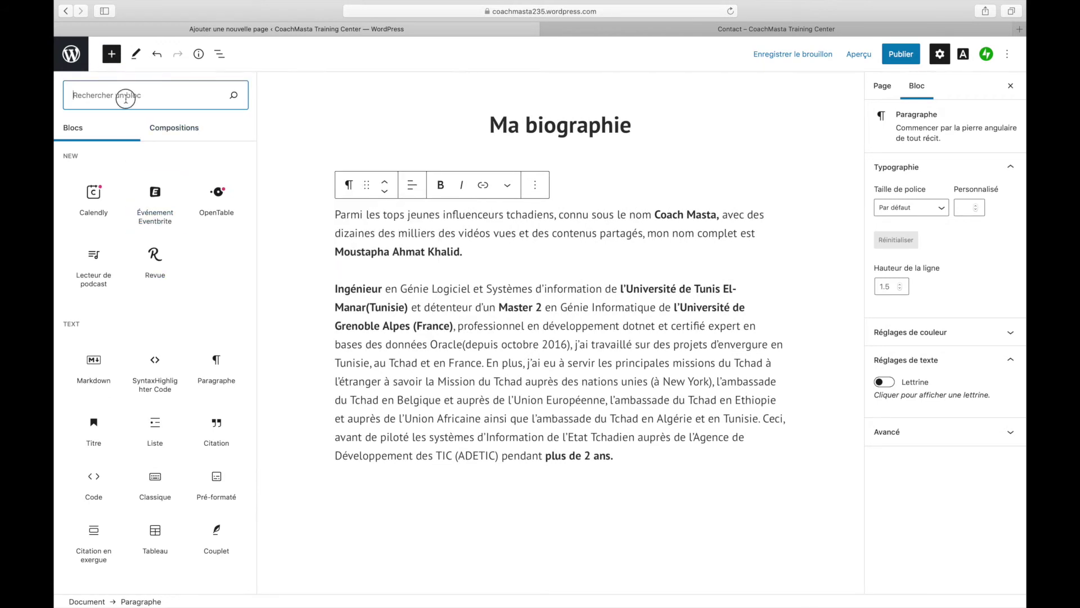
{"action": "type", "text": "imagine"}
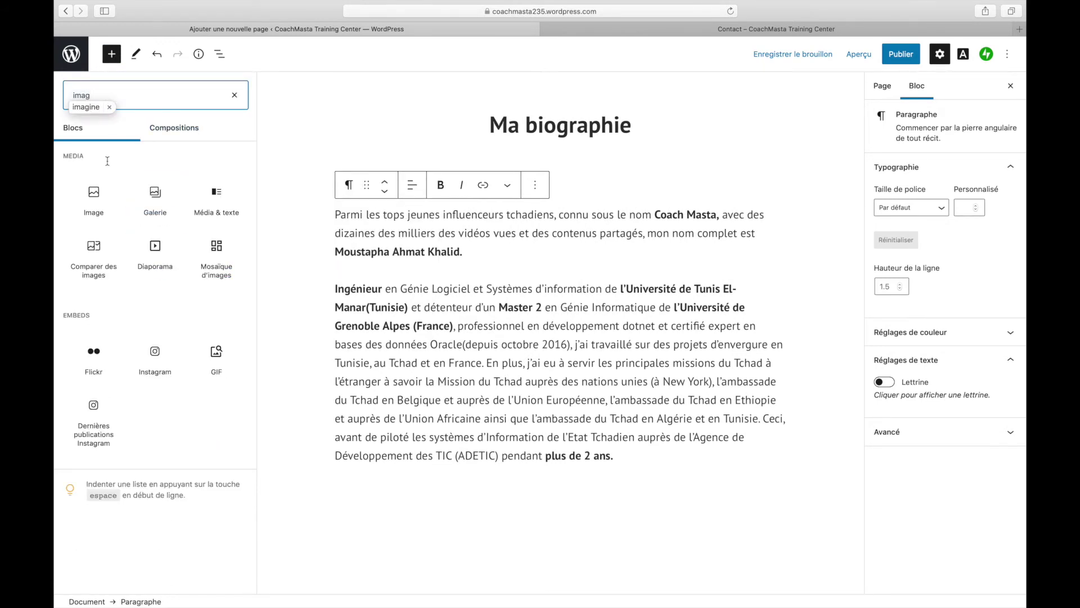
{"action": "left_click", "coordinate": [107, 94]}
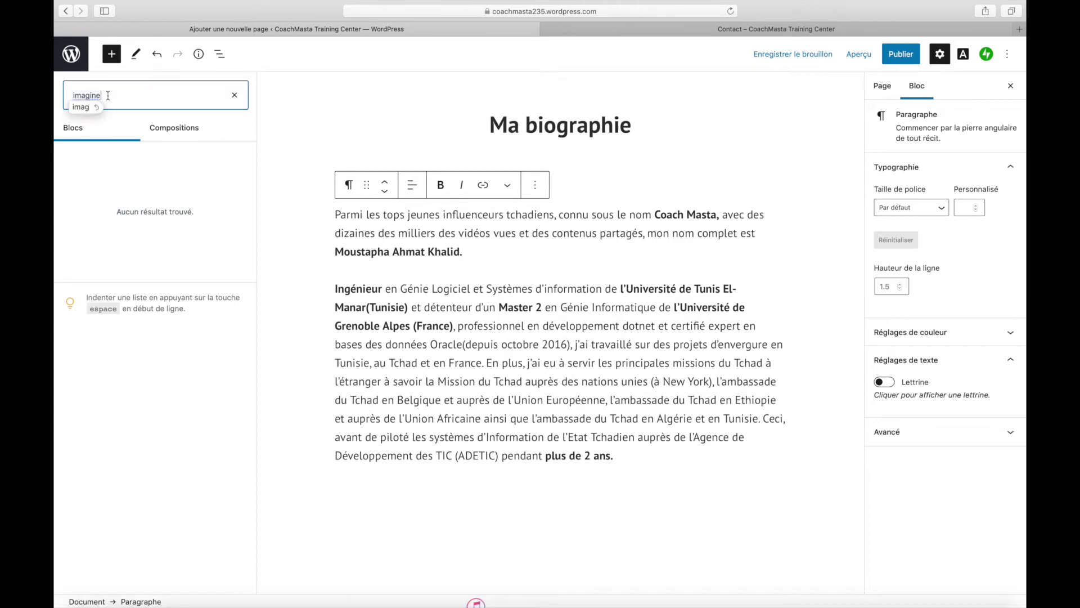
{"action": "key", "text": "BackSpace"}
{"action": "key", "text": "BackSpace"}
{"action": "key", "text": "BackSpace"}
{"action": "left_click", "coordinate": [93, 194]}
{"action": "left_click", "coordinate": [283, 359]}
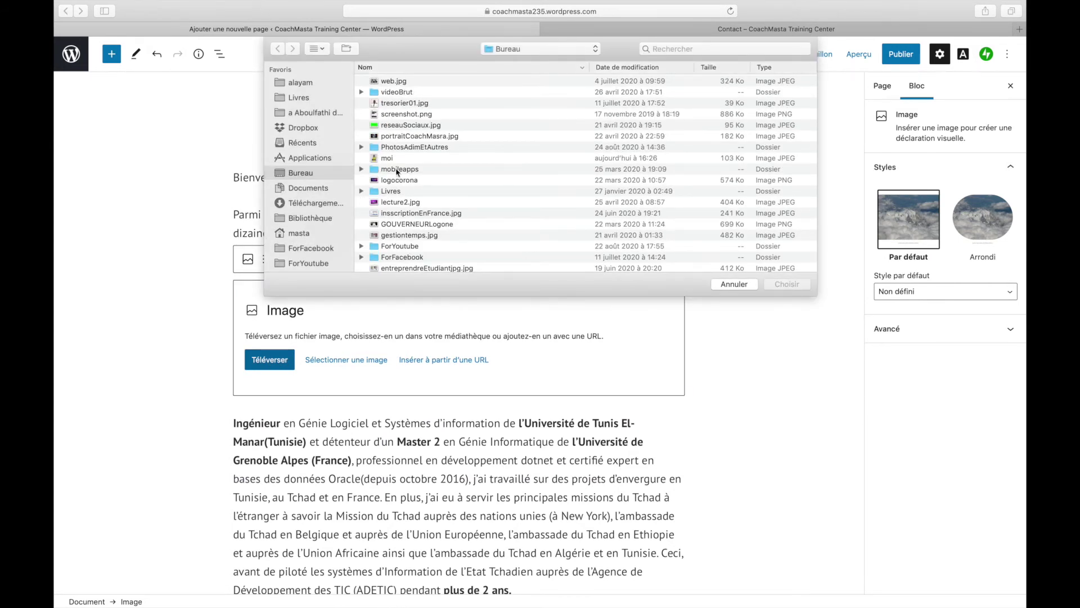
{"action": "left_click", "coordinate": [390, 161]}
{"action": "left_click", "coordinate": [787, 283]}
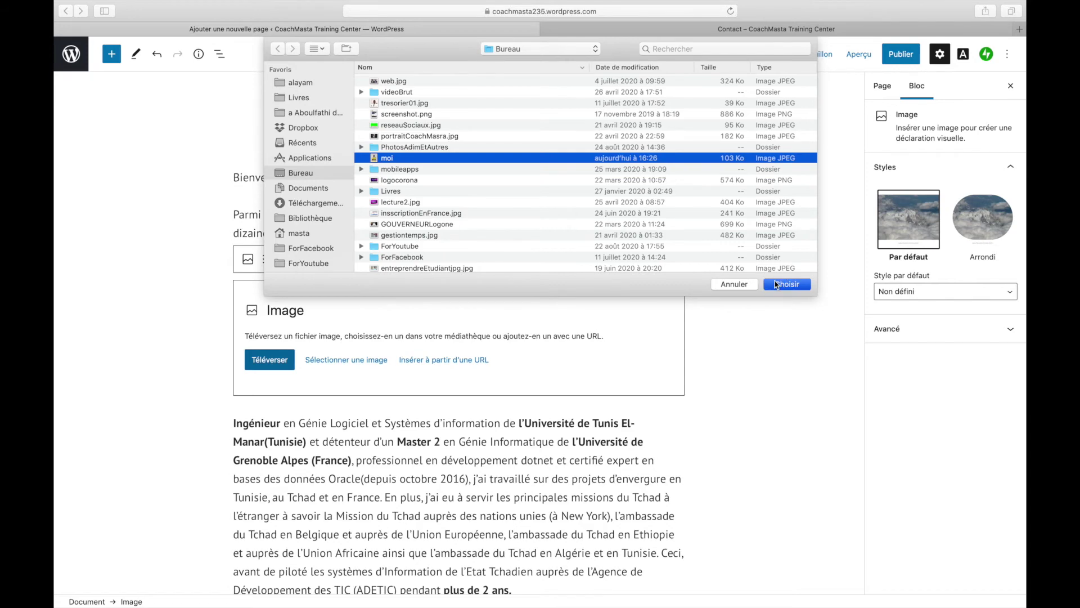
- Resize the portrait photo down to 267 × 348 pixels
{"action": "scroll", "coordinate": [518, 399], "scroll_direction": "down", "scroll_amount": 10}
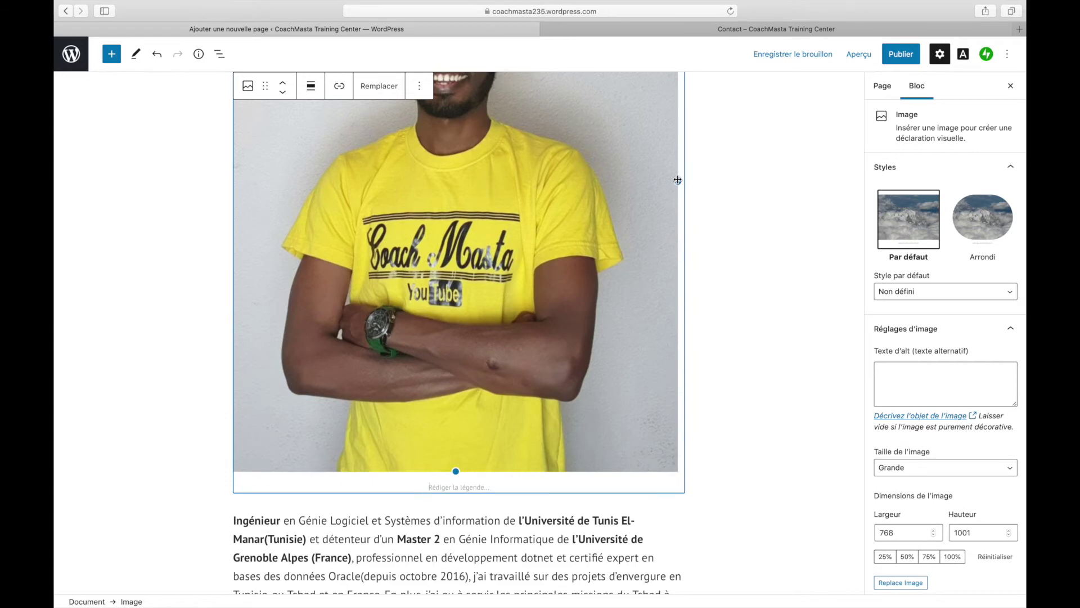
{"action": "left_click_drag", "start_coordinate": [678, 181], "coordinate": [483, 152]}
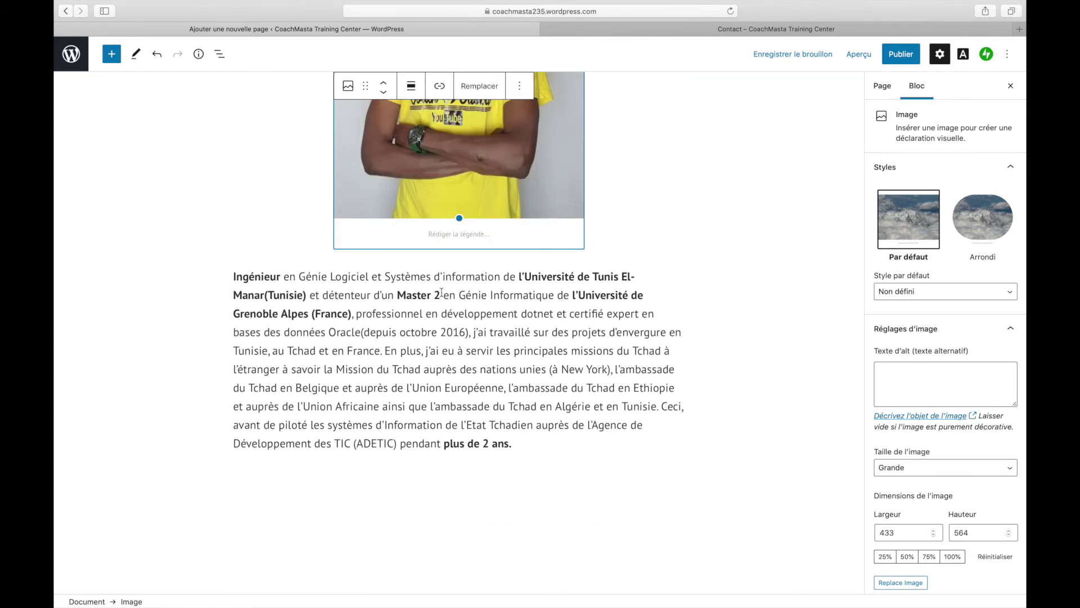
{"action": "scroll", "coordinate": [441, 292], "scroll_direction": "up", "scroll_amount": 8}
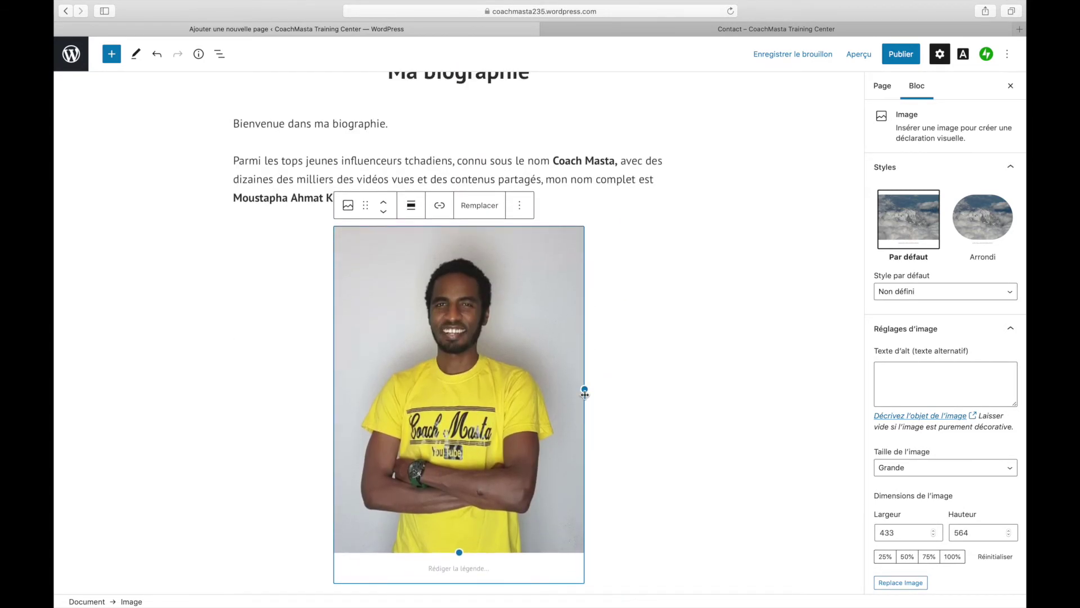
{"action": "left_click_drag", "start_coordinate": [585, 394], "coordinate": [488, 335]}
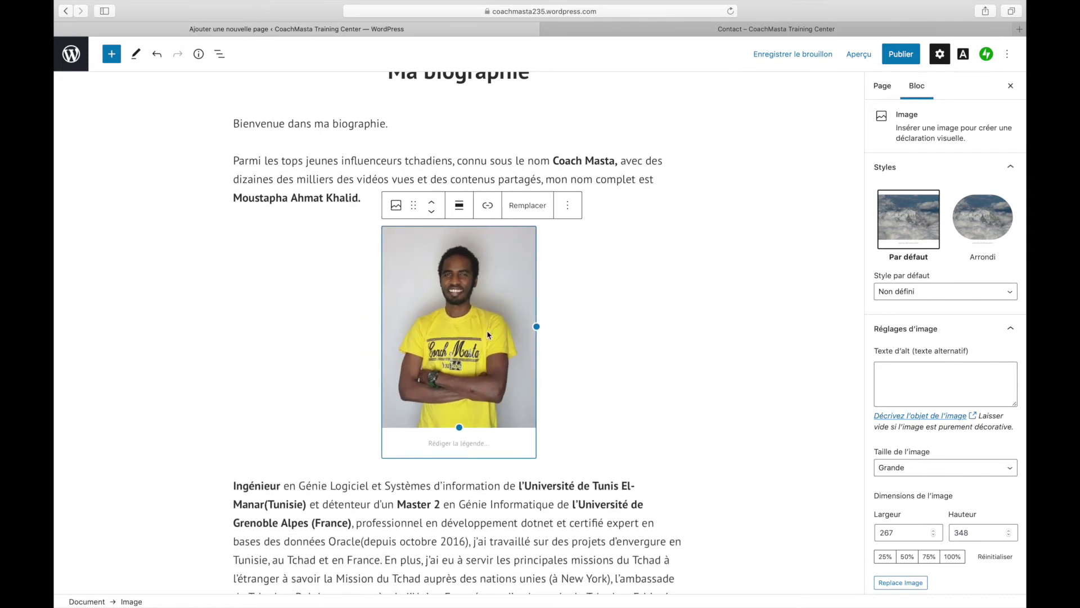
{"action": "scroll", "coordinate": [337, 204], "scroll_direction": "up", "scroll_amount": 2}
- Publish the 'Ma biographie' page and open its live version
{"action": "left_click", "coordinate": [549, 123]}
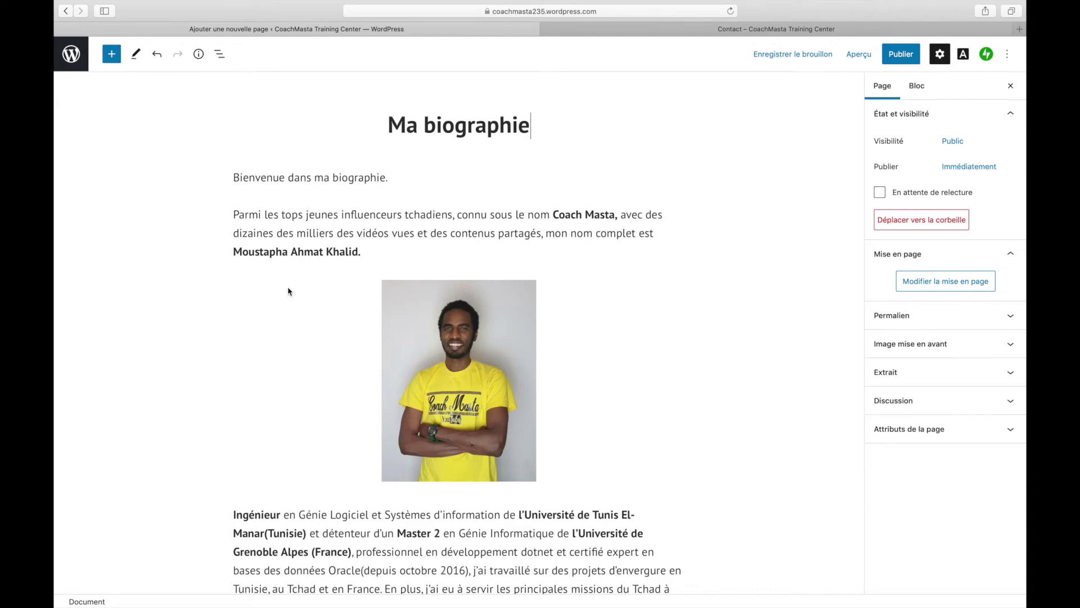
{"action": "left_click", "coordinate": [897, 62]}
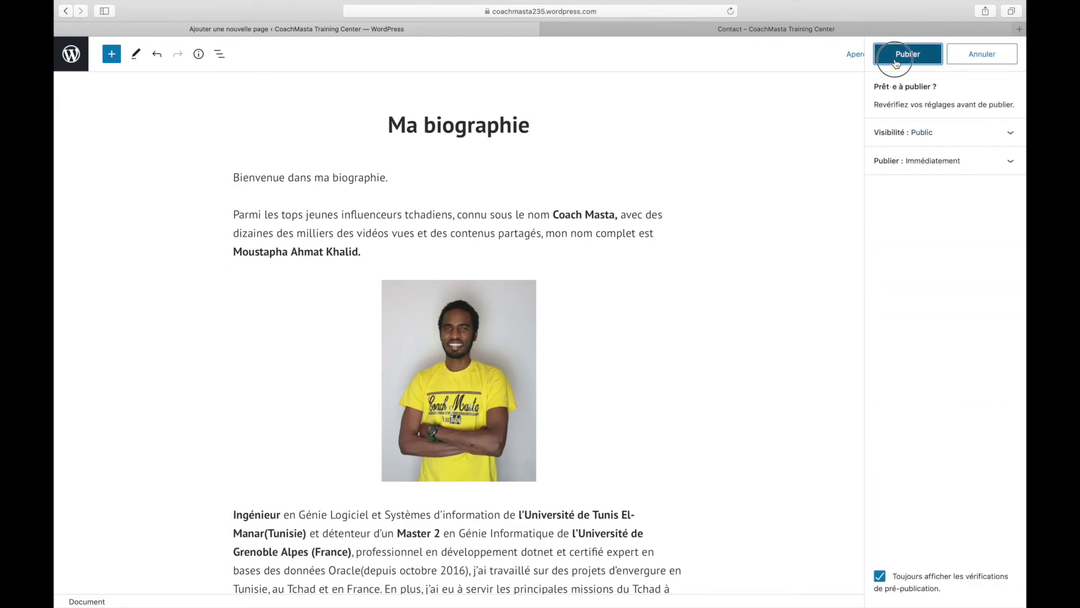
{"action": "left_click", "coordinate": [897, 59]}
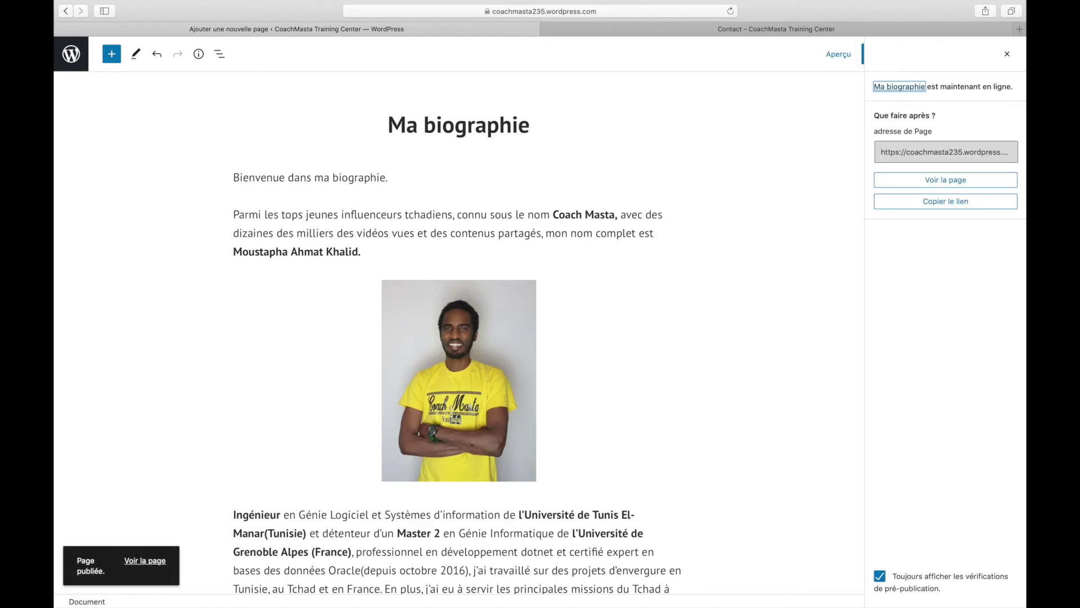
{"action": "left_click", "coordinate": [144, 563]}
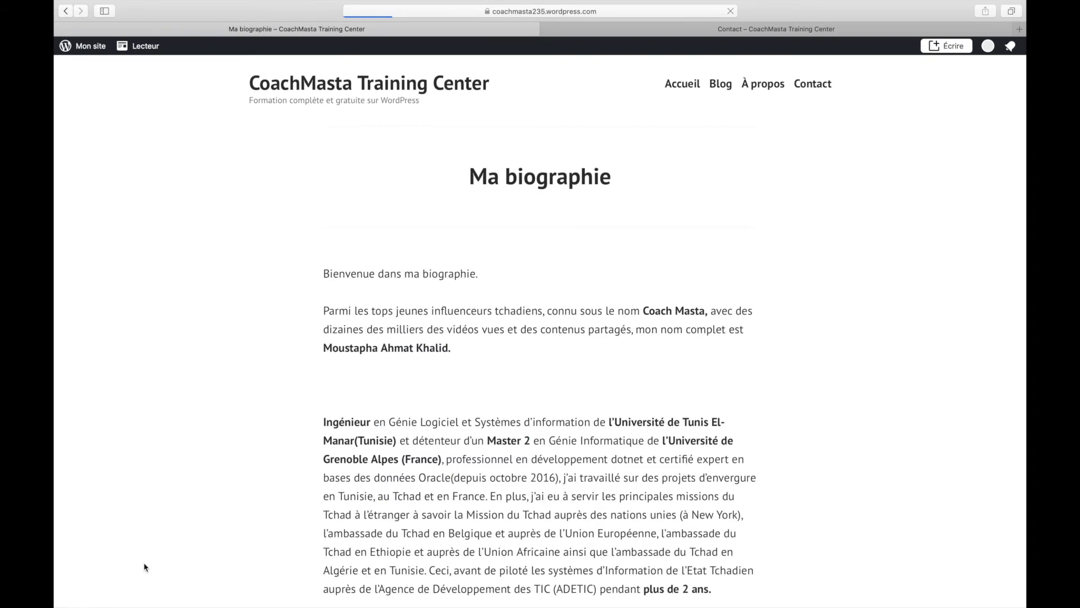
- Scroll through the live 'Ma biographie' page, then go back to the editor
{"action": "scroll", "coordinate": [409, 488], "scroll_direction": "down", "scroll_amount": 7}
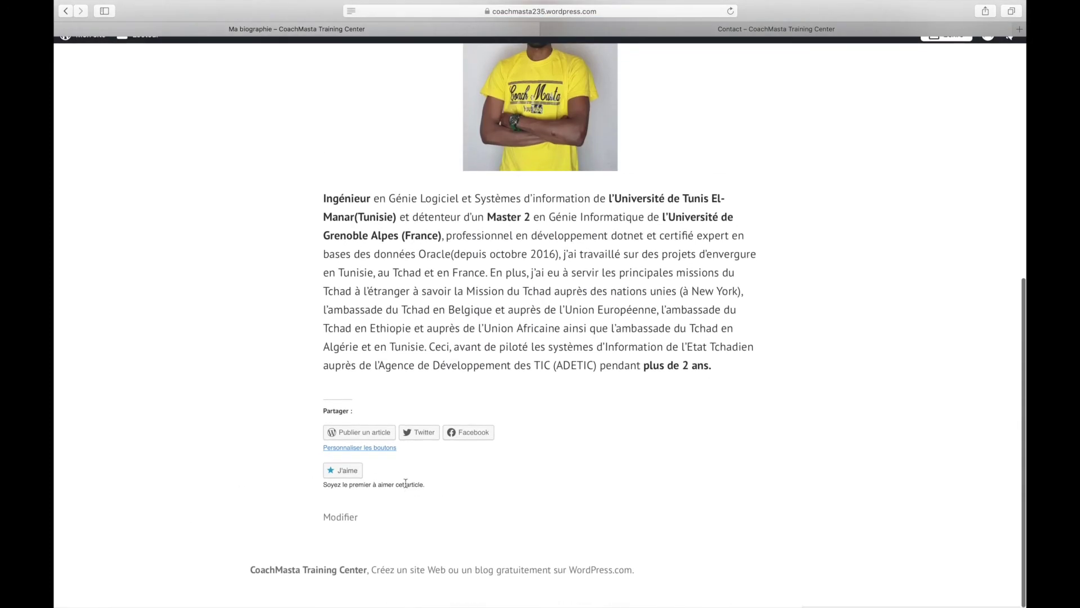
{"action": "scroll", "coordinate": [405, 482], "scroll_direction": "up", "scroll_amount": 5}
{"action": "scroll", "coordinate": [405, 483], "scroll_direction": "up", "scroll_amount": 2}
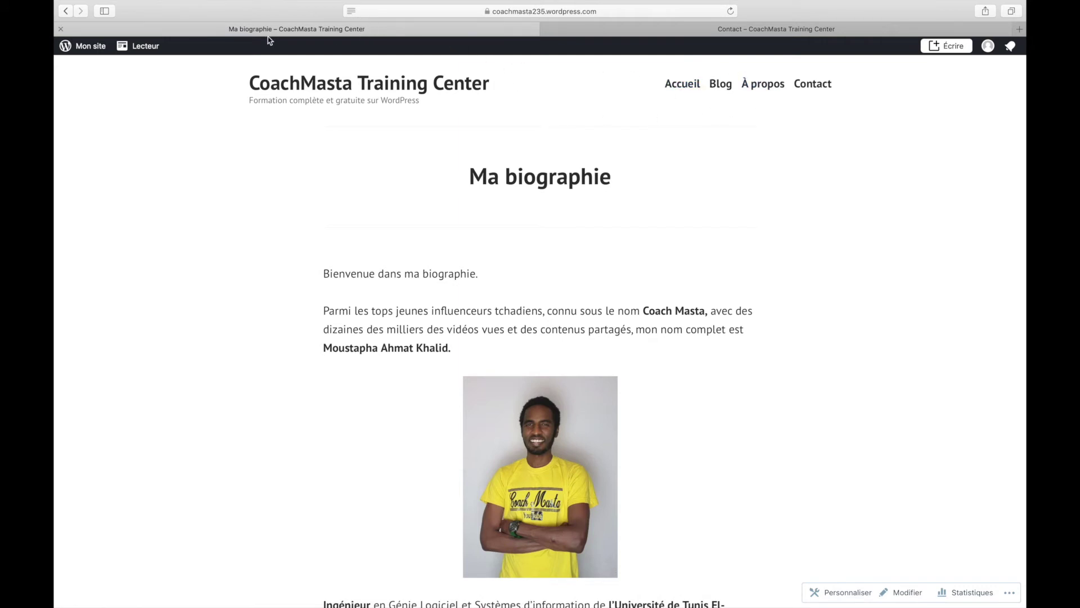
{"action": "left_click", "coordinate": [65, 10]}
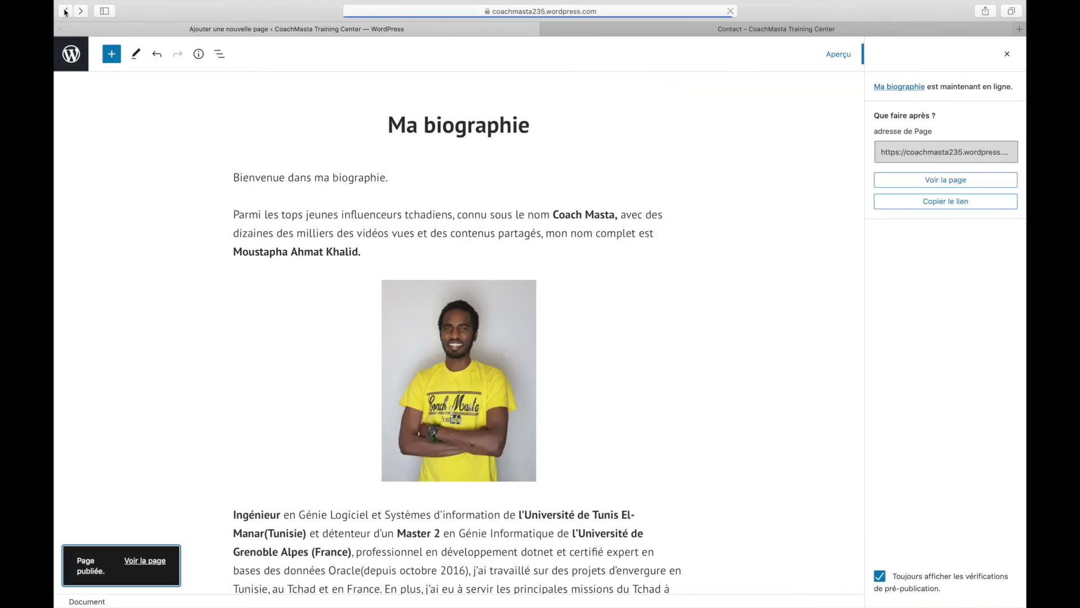
- Go to the admin dashboard and open Apparence > Menus, comparing it with the live site's menu
{"action": "left_click", "coordinate": [70, 53]}
{"action": "left_click", "coordinate": [70, 90]}
{"action": "left_click", "coordinate": [71, 97]}
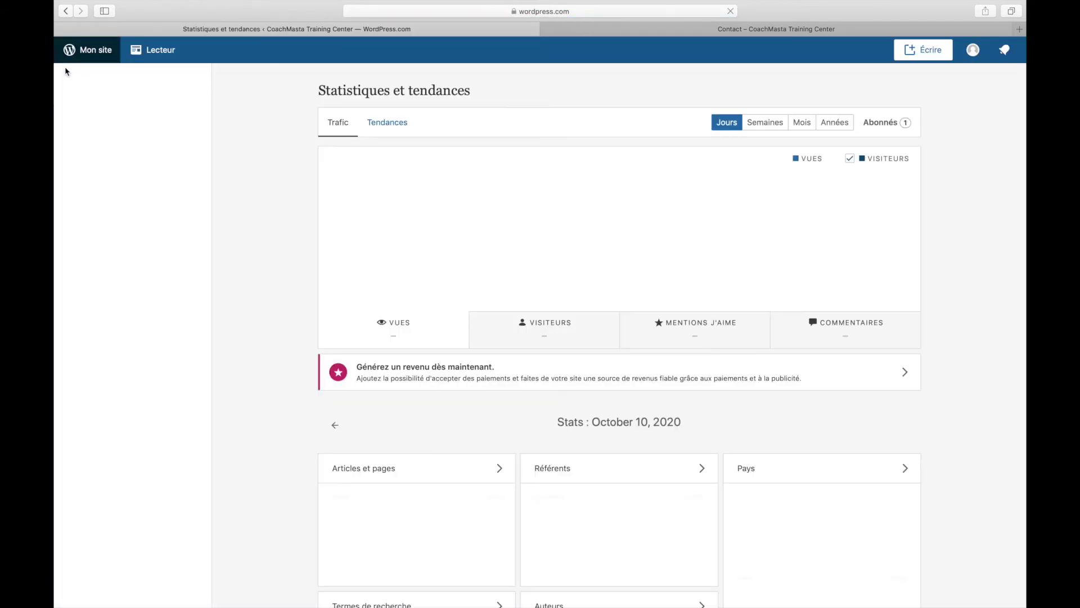
{"action": "left_click", "coordinate": [126, 321]}
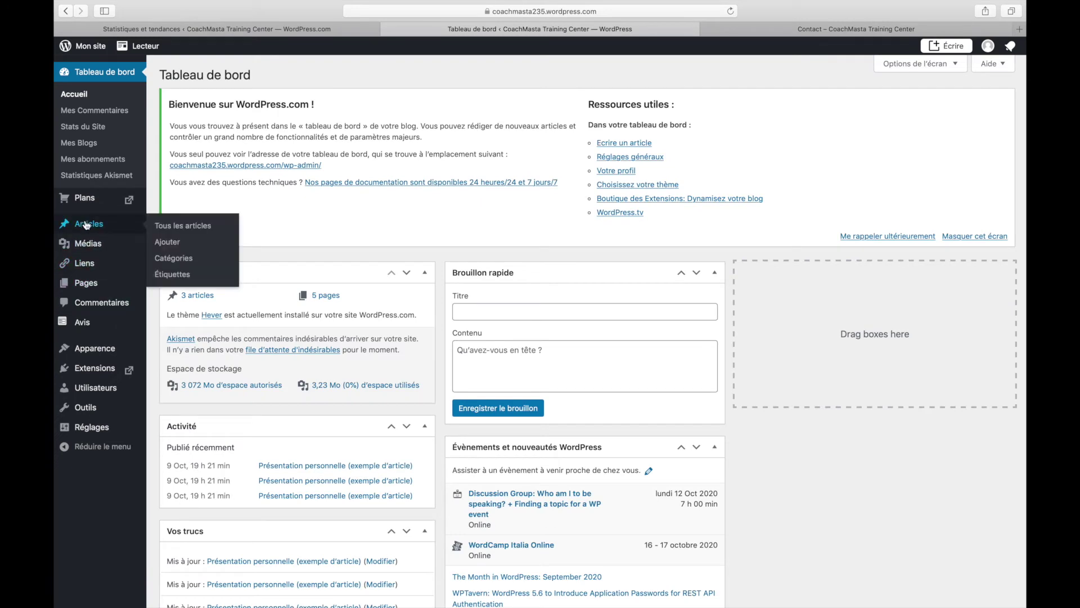
{"action": "mouse_move", "coordinate": [101, 348]}
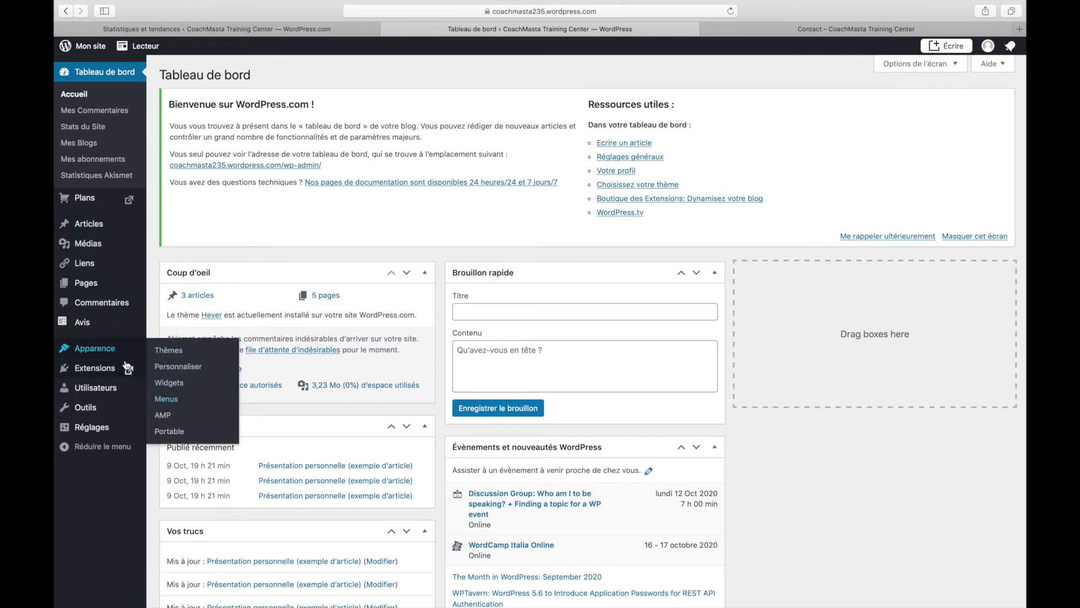
{"action": "left_click", "coordinate": [174, 399]}
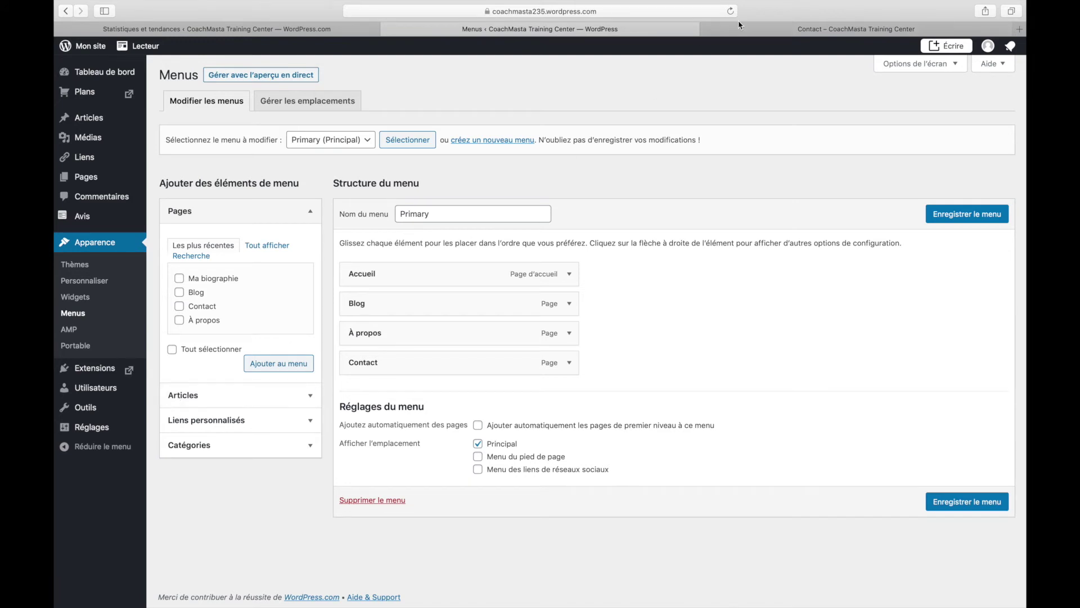
{"action": "left_click", "coordinate": [785, 29]}
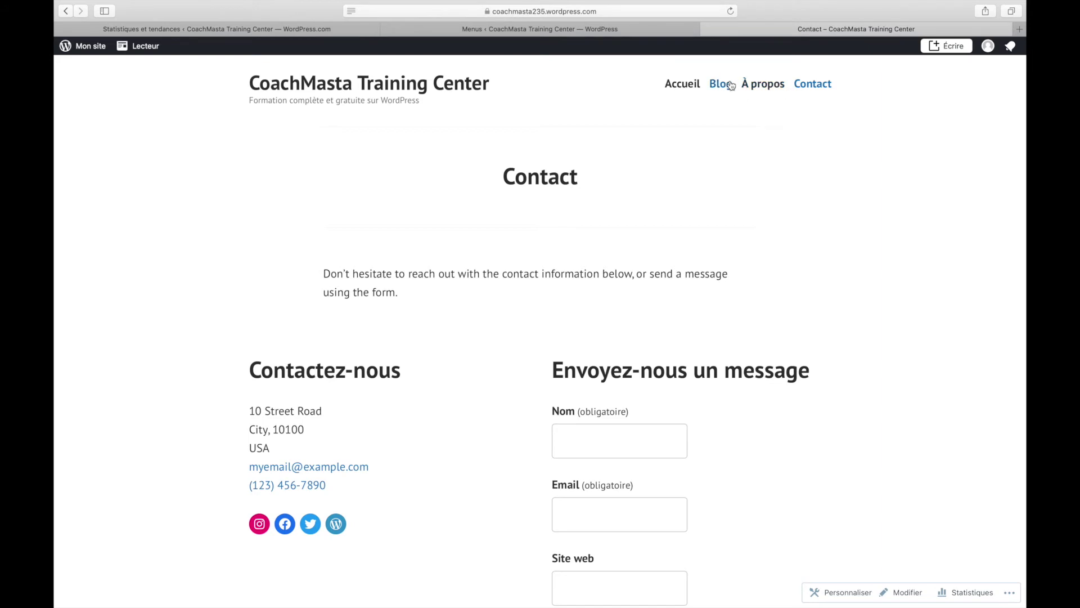
{"action": "left_click", "coordinate": [549, 29]}
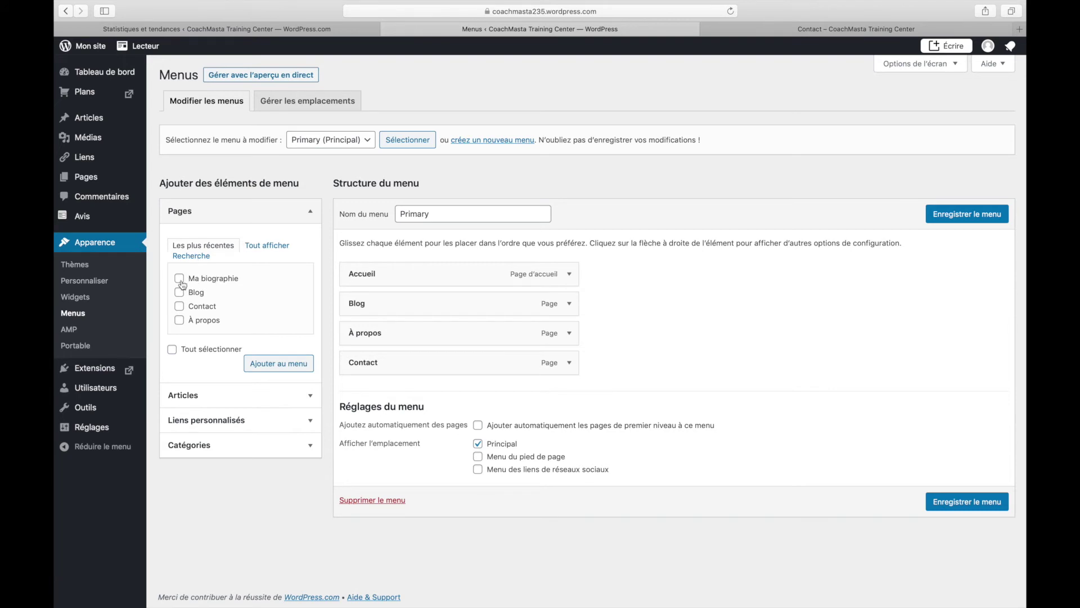
- Add 'Ma biographie' to the Primary menu between Accueil and Blog, and save the menu
{"action": "left_click", "coordinate": [179, 278]}
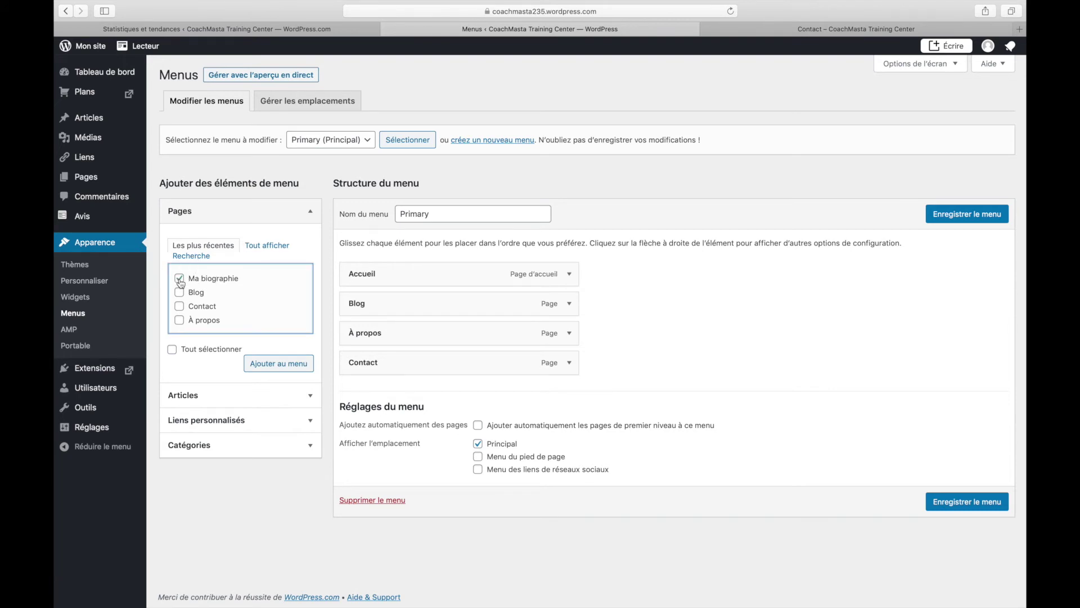
{"action": "left_click", "coordinate": [271, 365]}
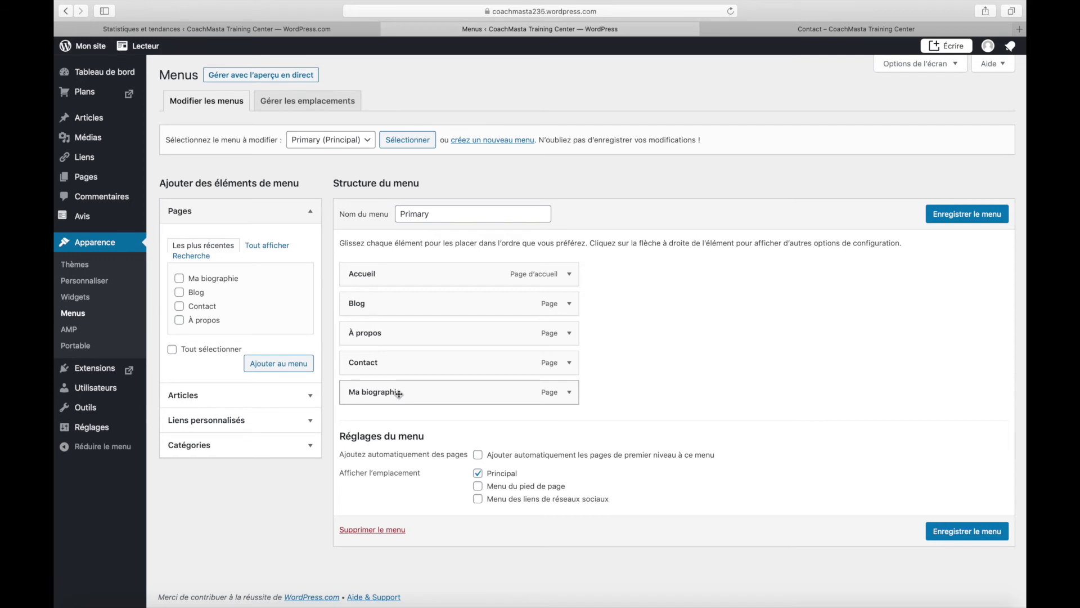
{"action": "left_click_drag", "start_coordinate": [355, 400], "coordinate": [357, 330]}
{"action": "left_click", "coordinate": [595, 327]}
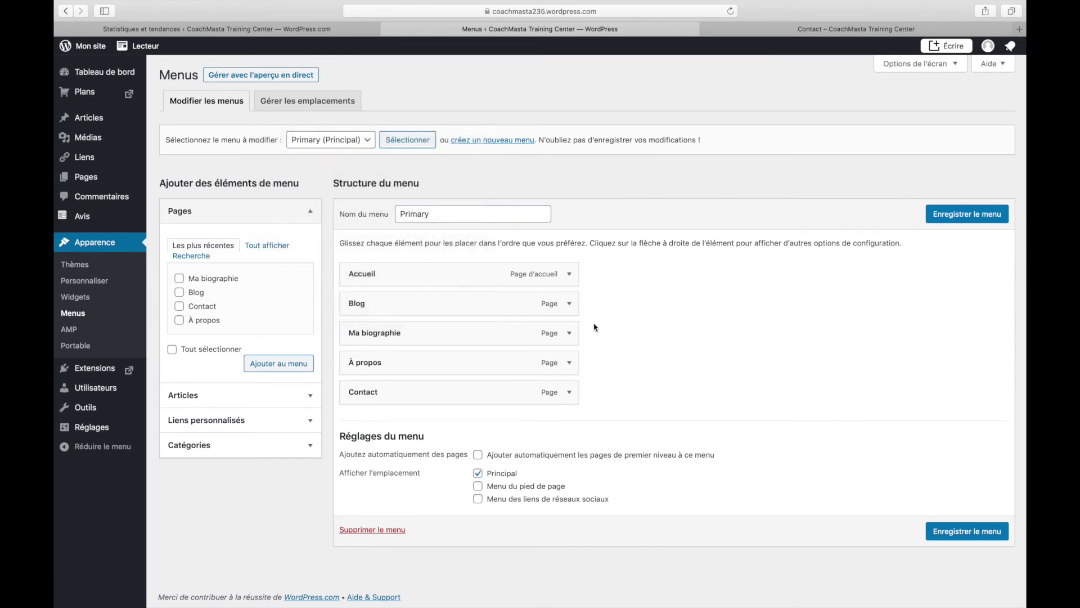
{"action": "left_click_drag", "start_coordinate": [363, 332], "coordinate": [357, 302]}
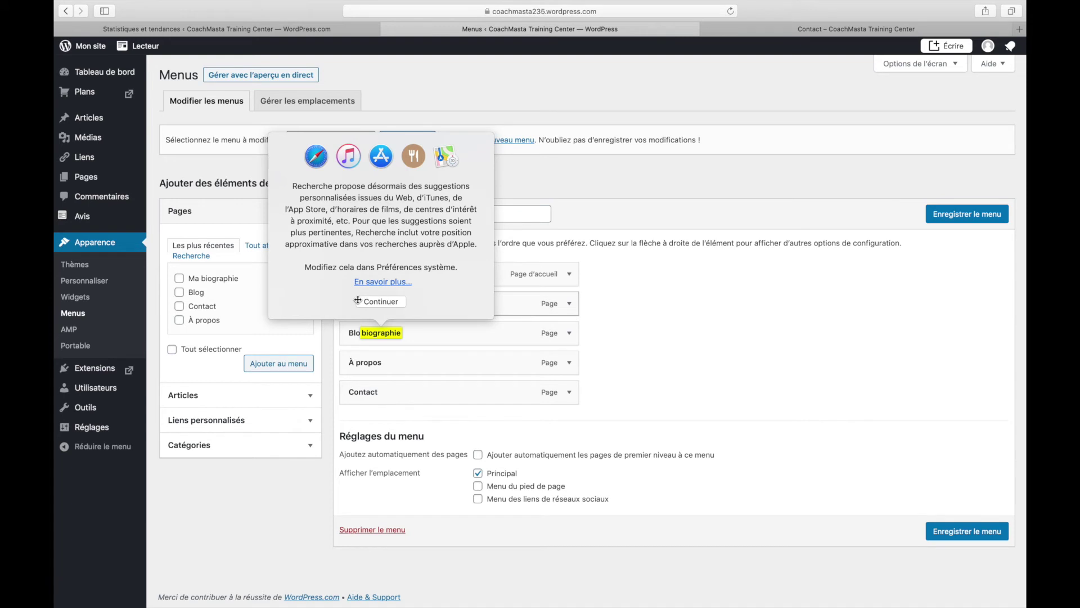
{"action": "left_click", "coordinate": [702, 330]}
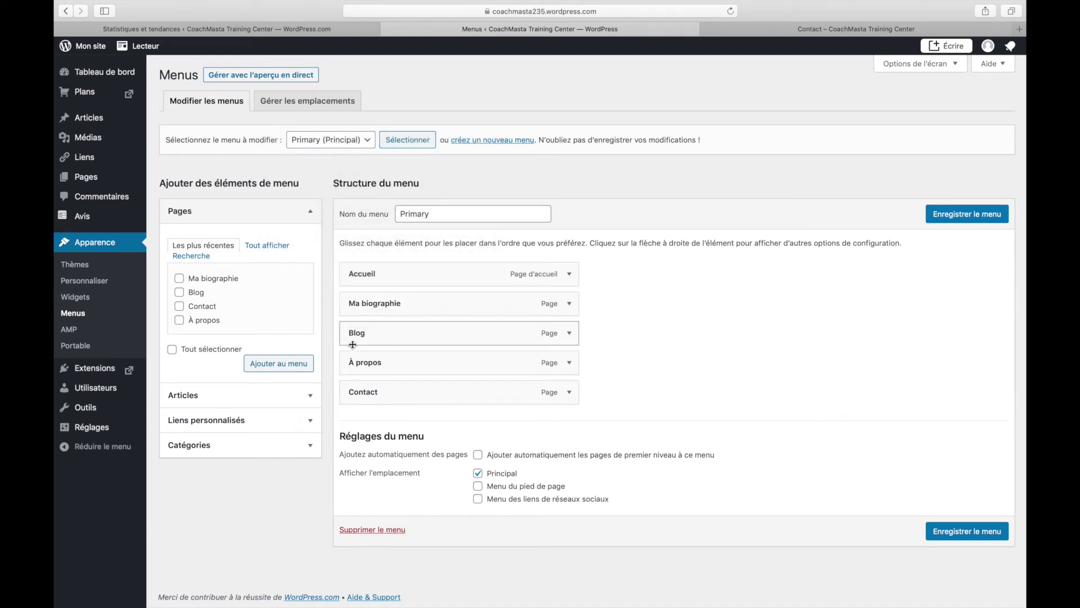
{"action": "left_click", "coordinate": [966, 539]}
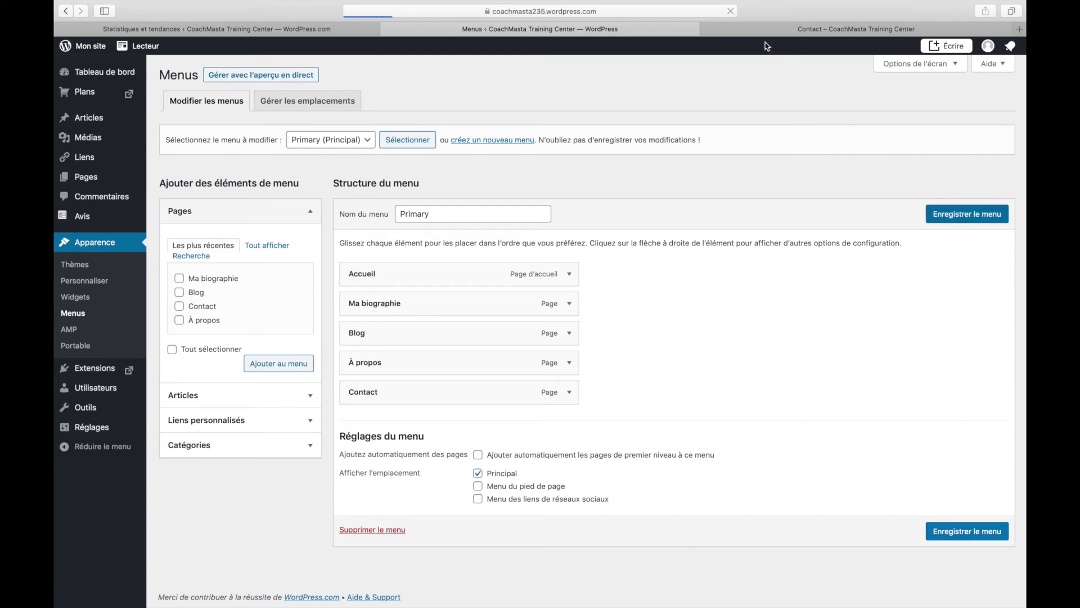
{"action": "left_click", "coordinate": [802, 33]}
- Reload the live site, open 'Ma biographie' from its navigation, then return to the Menus editor
{"action": "left_click", "coordinate": [730, 12]}
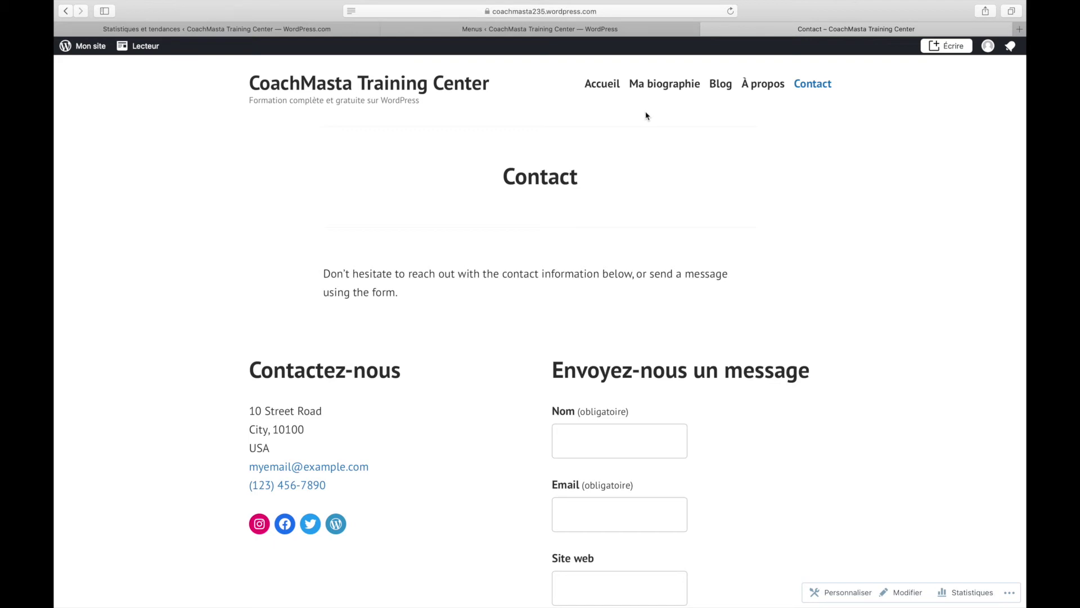
{"action": "left_click", "coordinate": [647, 84]}
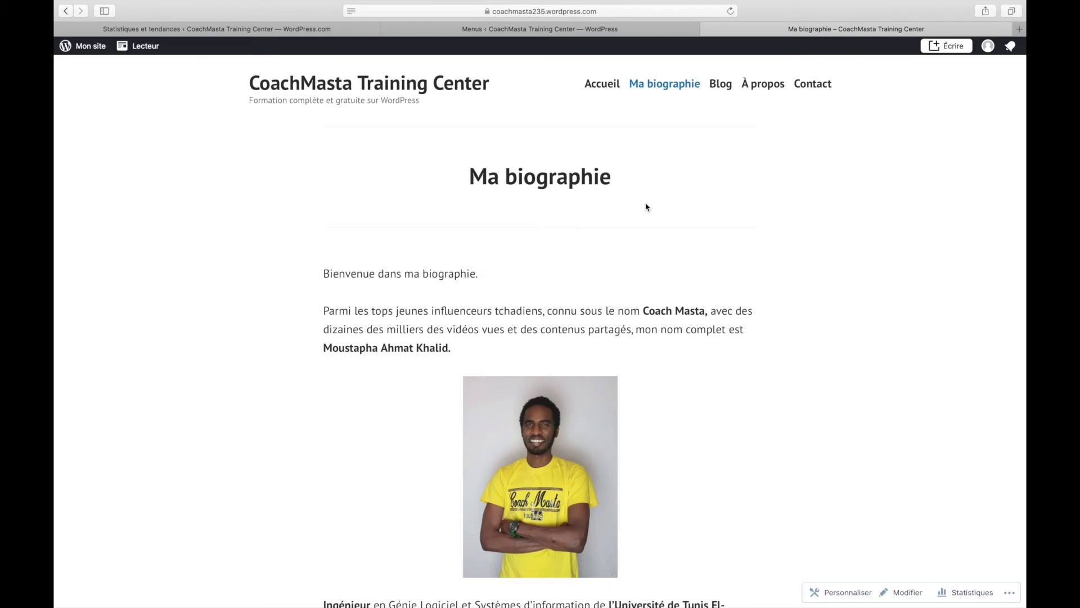
{"action": "scroll", "coordinate": [647, 206], "scroll_direction": "down", "scroll_amount": 10}
{"action": "scroll", "coordinate": [647, 207], "scroll_direction": "up", "scroll_amount": 10}
{"action": "scroll", "coordinate": [647, 206], "scroll_direction": "down", "scroll_amount": 8}
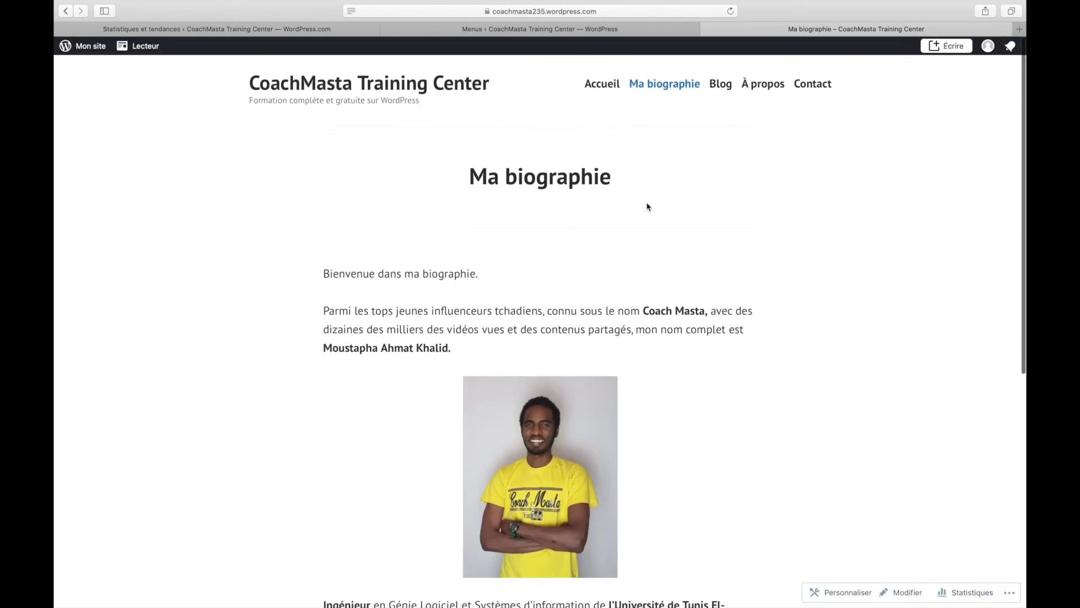
{"action": "scroll", "coordinate": [647, 207], "scroll_direction": "up", "scroll_amount": 10}
{"action": "left_click", "coordinate": [563, 31]}
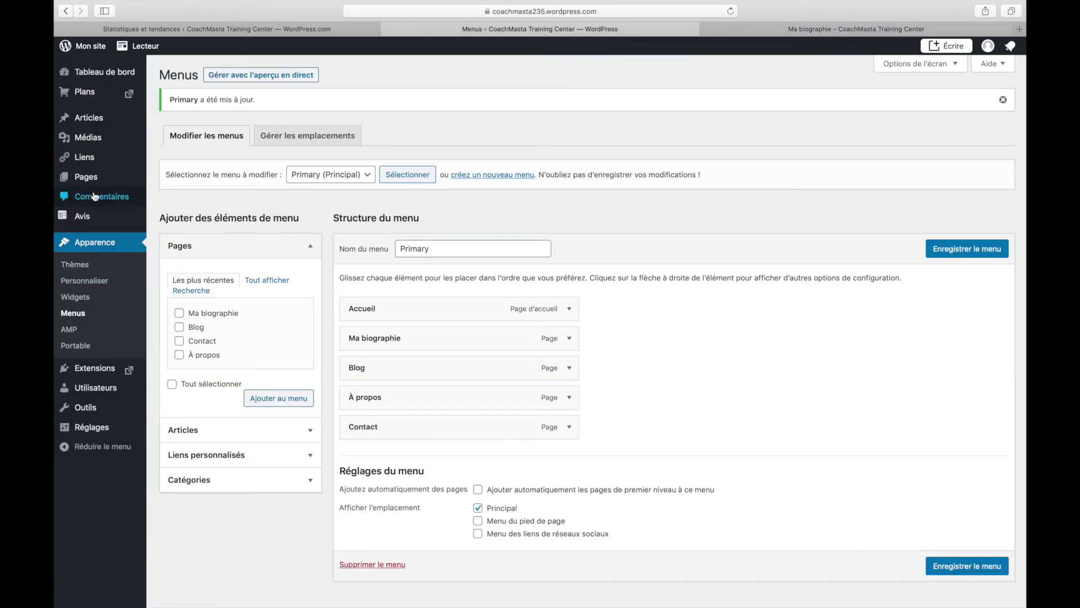
{"action": "mouse_move", "coordinate": [92, 115]}
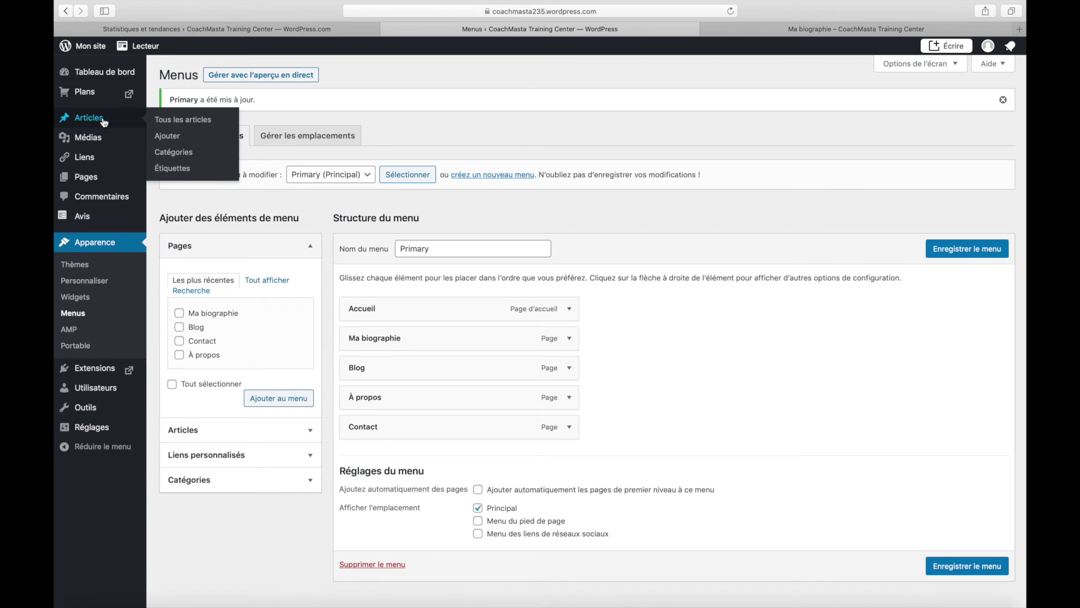
- Start a new post titled 'Aventure en Turquie' with a placeholder opening line, then select it
{"action": "left_click", "coordinate": [164, 138]}
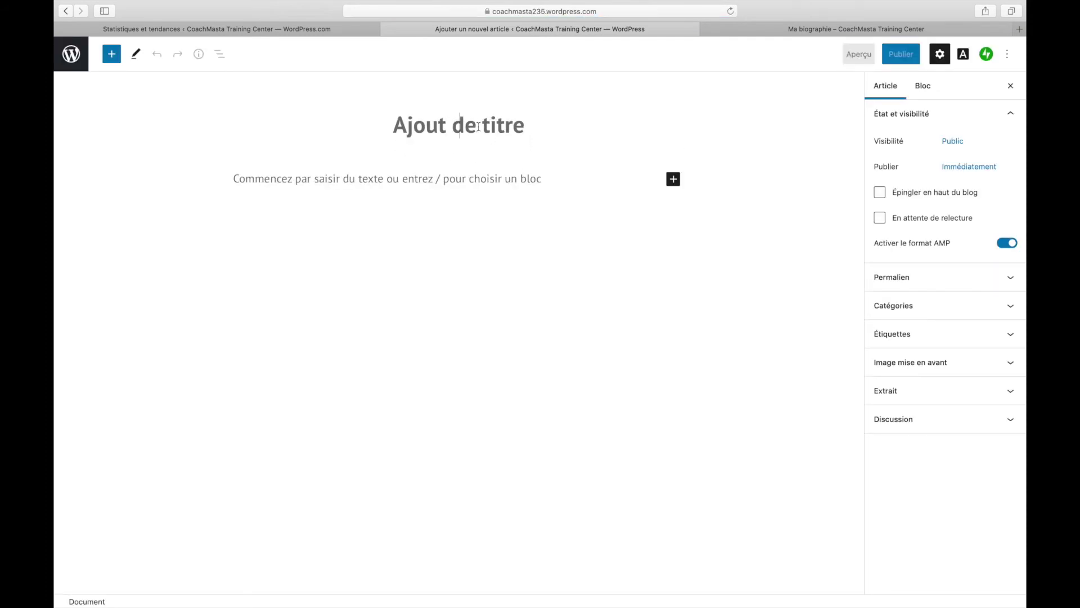
{"action": "type", "text": "Aventure"}
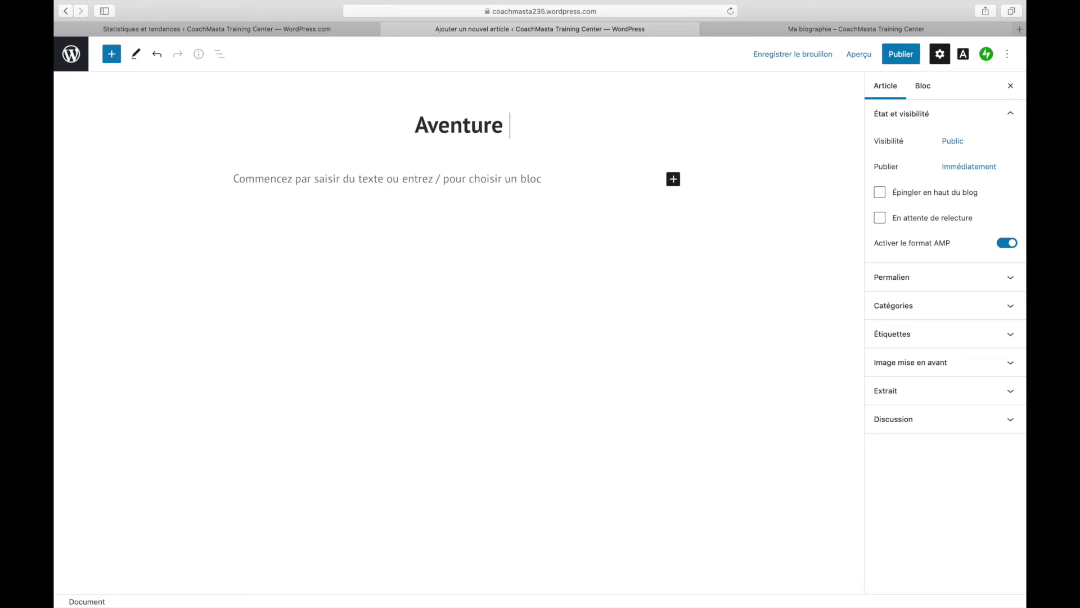
{"action": "type", "text": " en Turquie"}
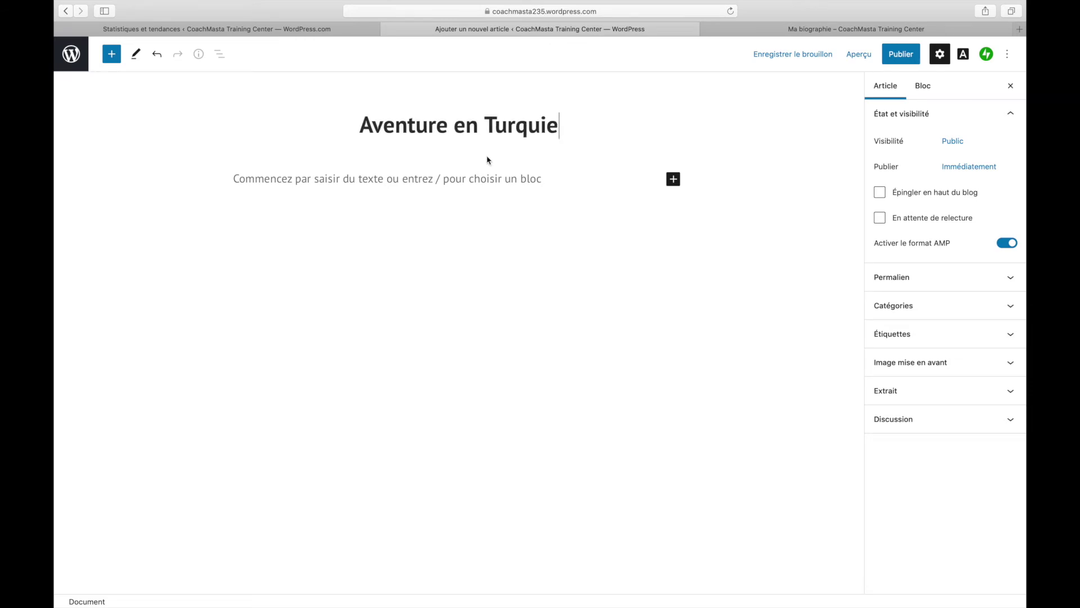
{"action": "left_click", "coordinate": [490, 179]}
{"action": "type", "text": "Cont"}
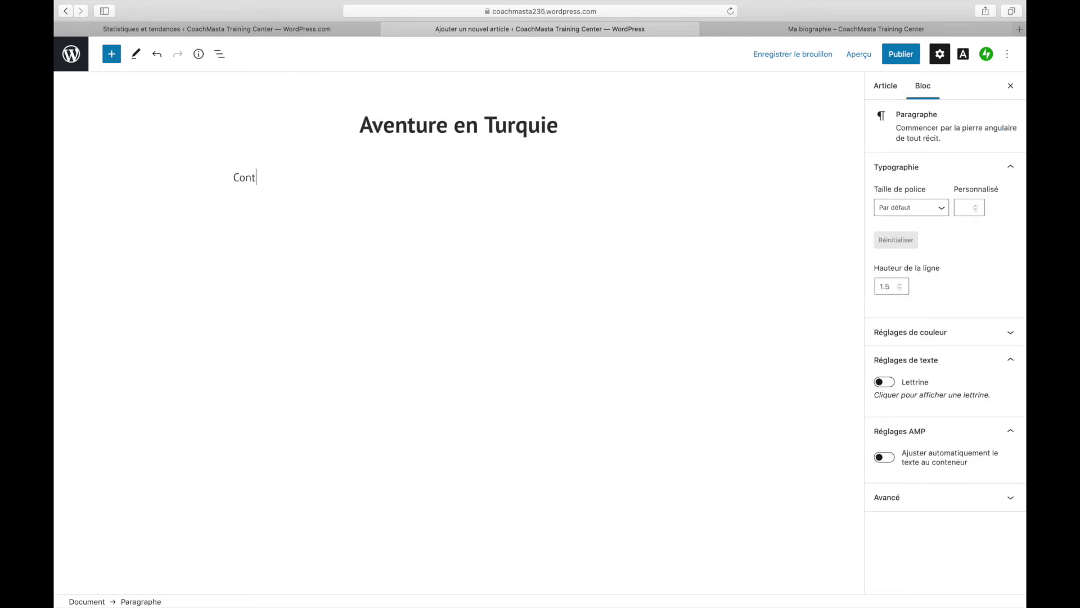
{"action": "key", "text": "BackSpace"}
{"action": "type", "text": "Le"}
{"action": "type", "text": " vo"}
{"action": "key", "text": "BackSpace"}
{"action": "key", "text": "BackSpace"}
{"action": "type", "text": "contenu sera publier bien"}
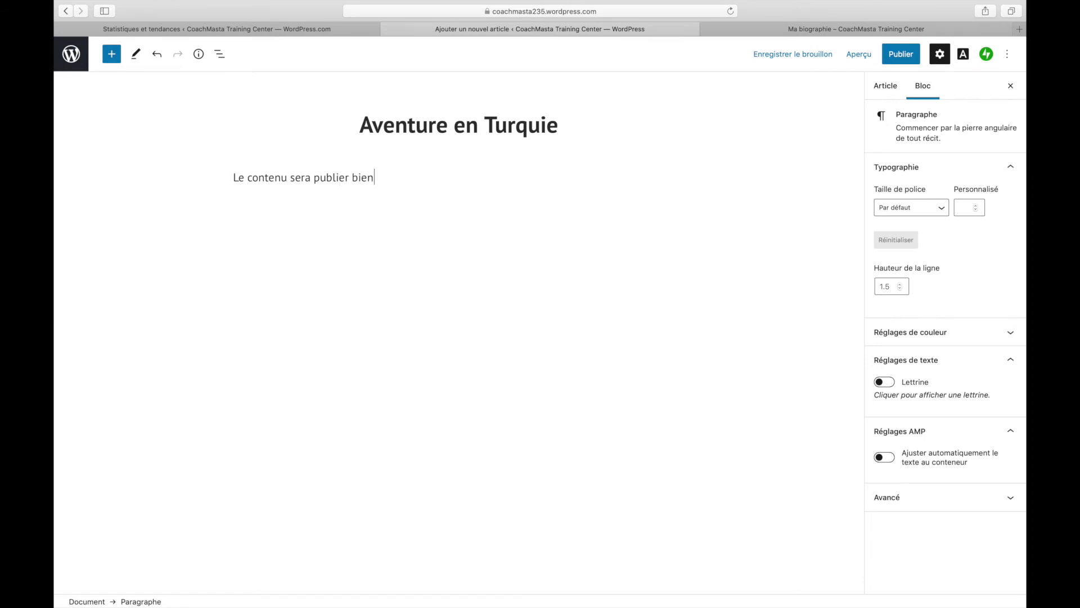
{"action": "key", "text": "super+a"}
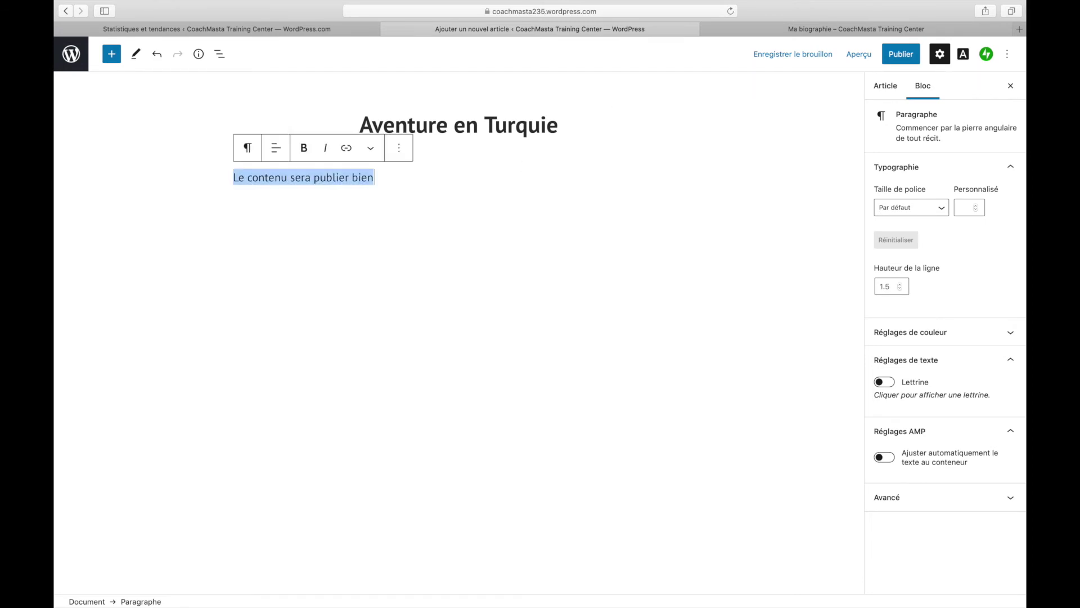
{"action": "left_click", "coordinate": [872, 31]}
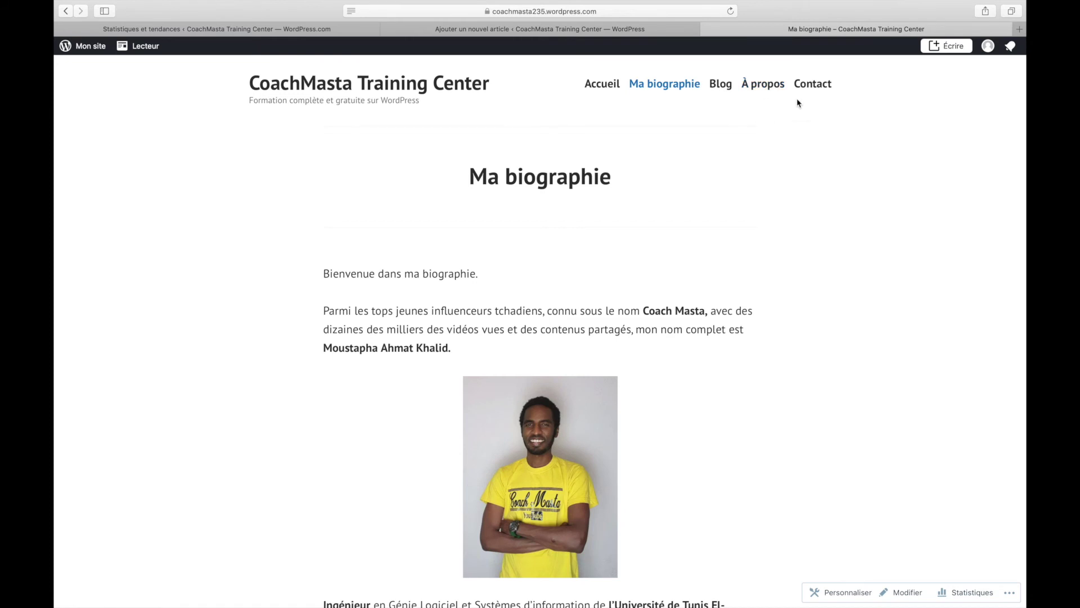
- Load coachmasta.com in a new tab and open its Mes articles archive
{"action": "key", "text": "super+t"}
{"action": "type", "text": "coa"}
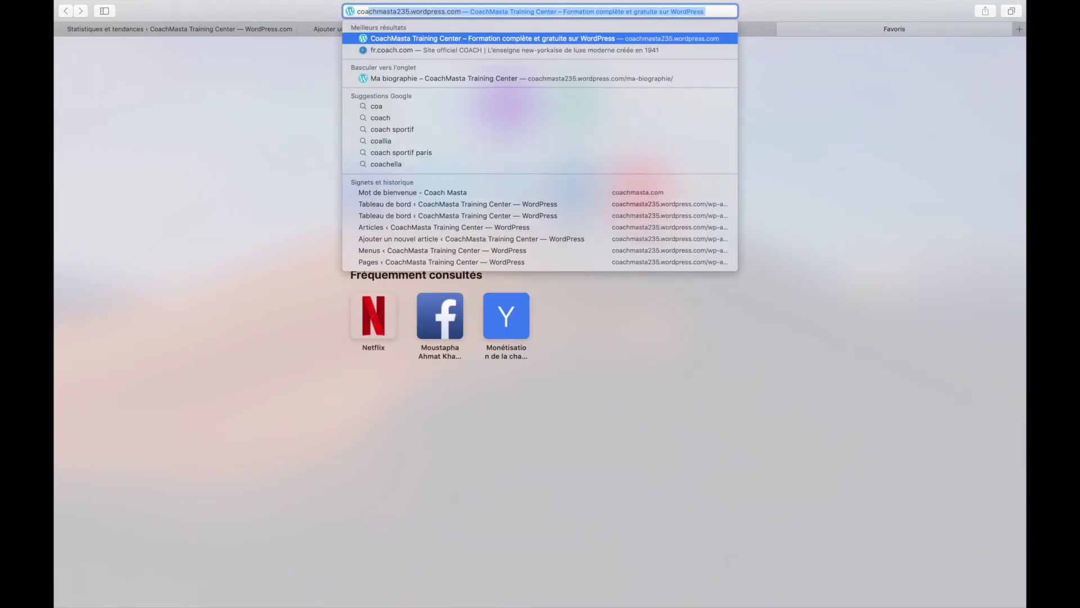
{"action": "type", "text": "chmasta."}
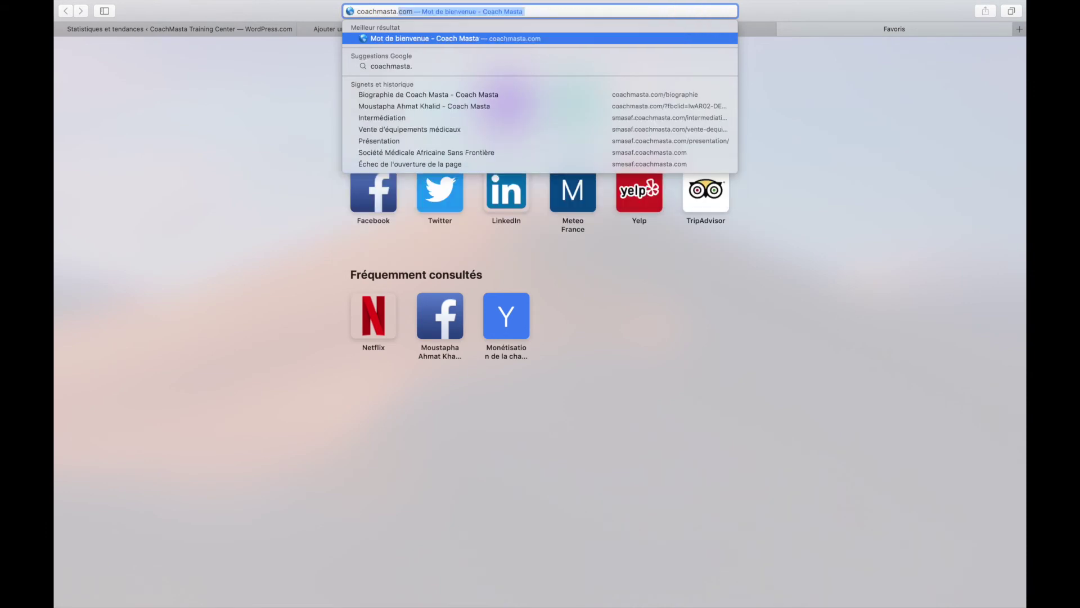
{"action": "key", "text": "Return"}
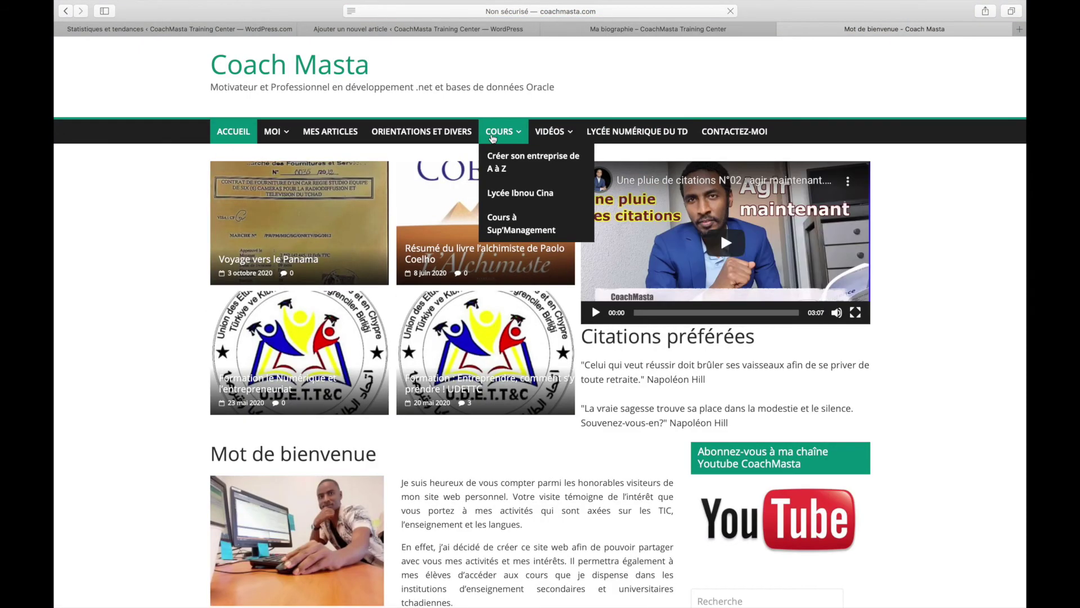
{"action": "left_click", "coordinate": [331, 134]}
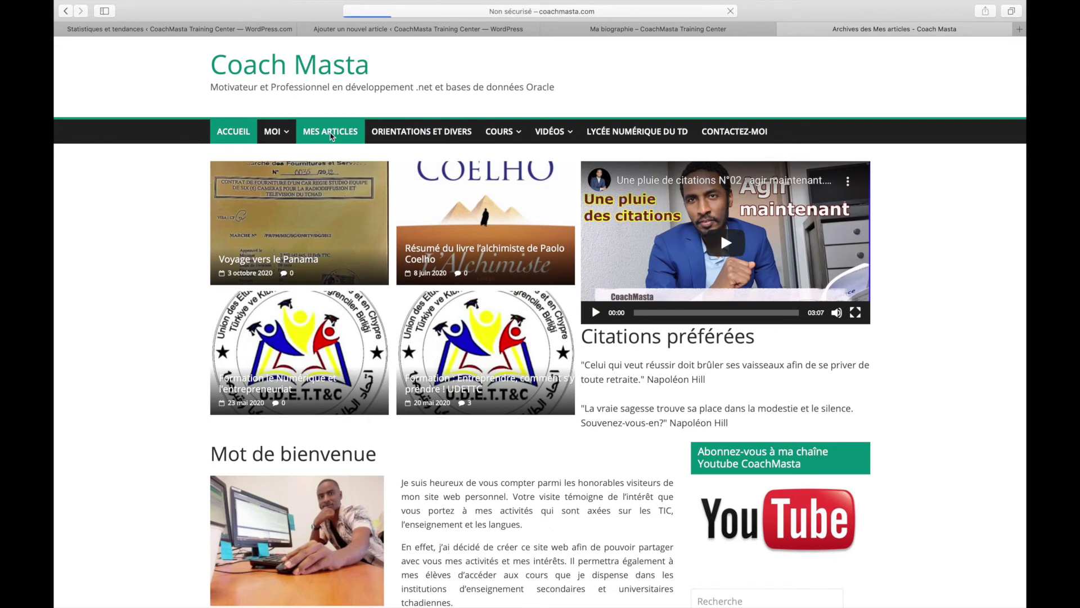
- Open the full UDETTC training article and select its first two paragraphs
{"action": "scroll", "coordinate": [313, 358], "scroll_direction": "down", "scroll_amount": 4}
{"action": "scroll", "coordinate": [313, 358], "scroll_direction": "down", "scroll_amount": 15}
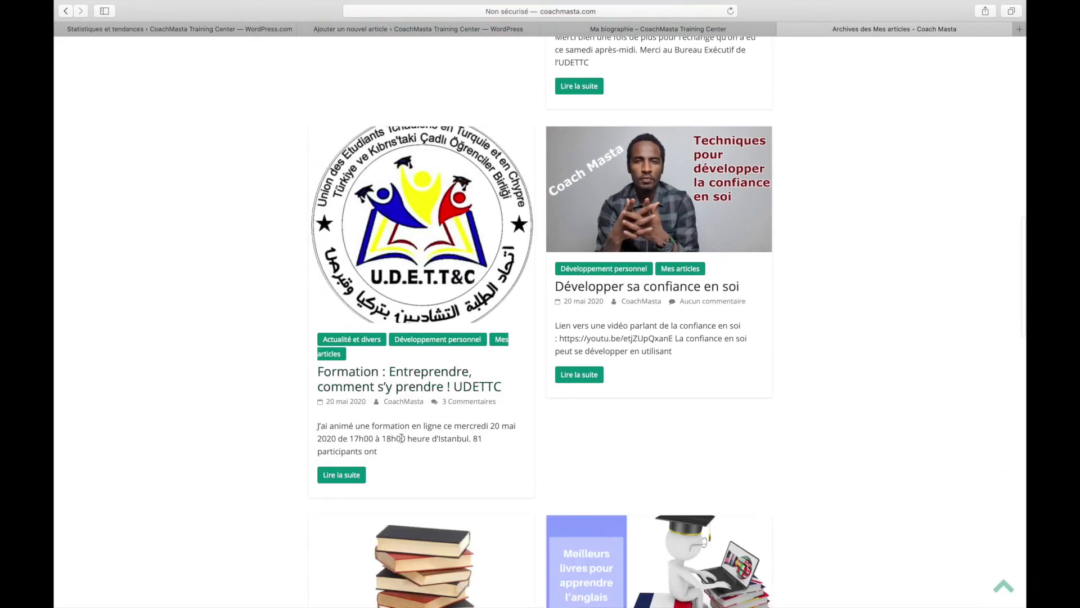
{"action": "left_click_drag", "start_coordinate": [318, 425], "coordinate": [382, 452]}
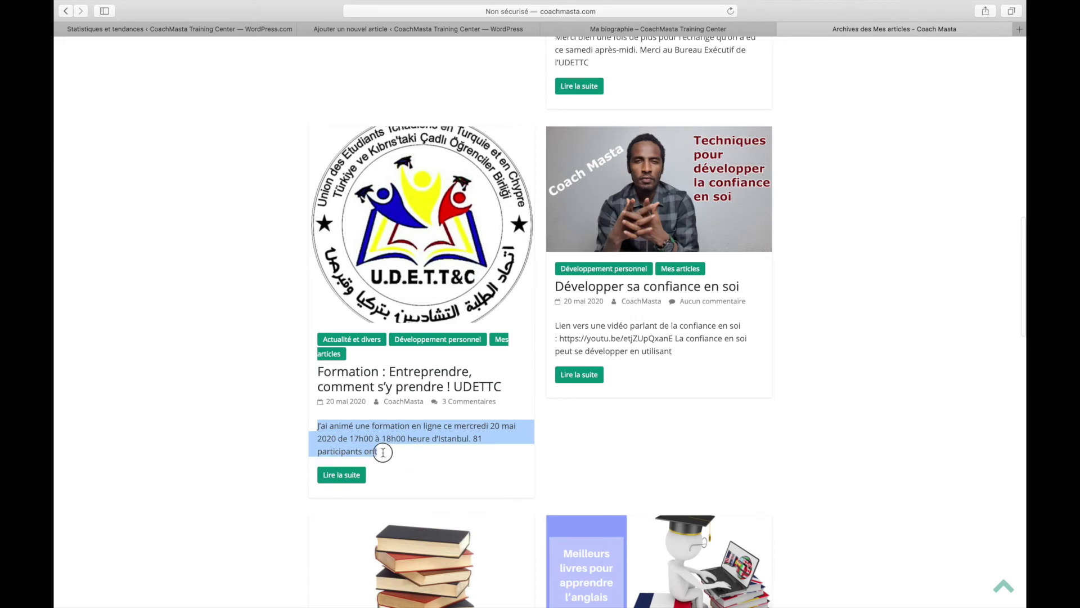
{"action": "left_click", "coordinate": [359, 475]}
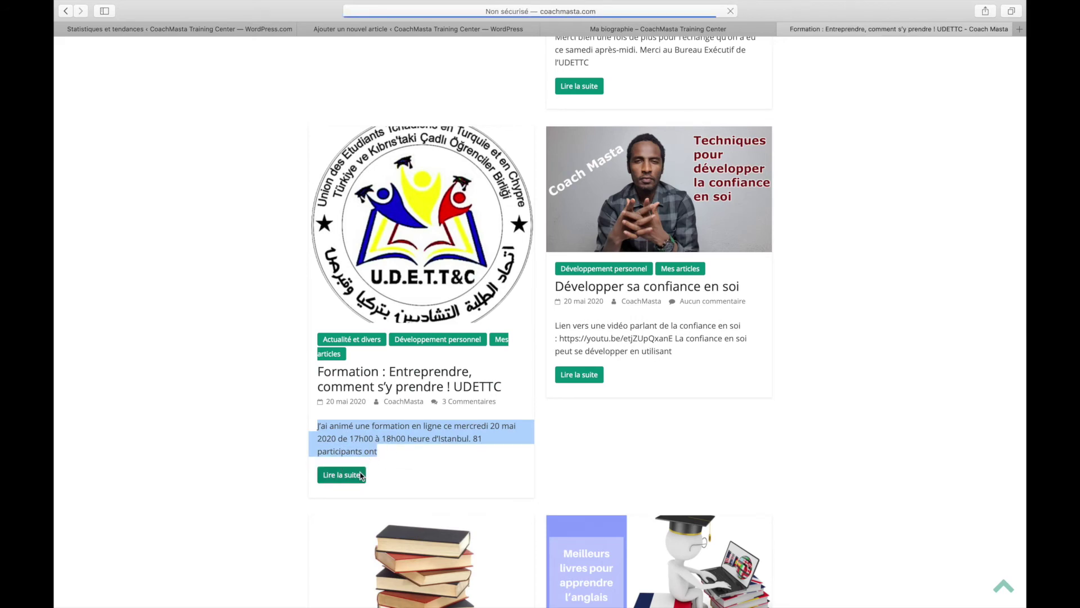
{"action": "scroll", "coordinate": [360, 476], "scroll_direction": "down", "scroll_amount": 5}
{"action": "left_click_drag", "start_coordinate": [219, 311], "coordinate": [652, 365]}
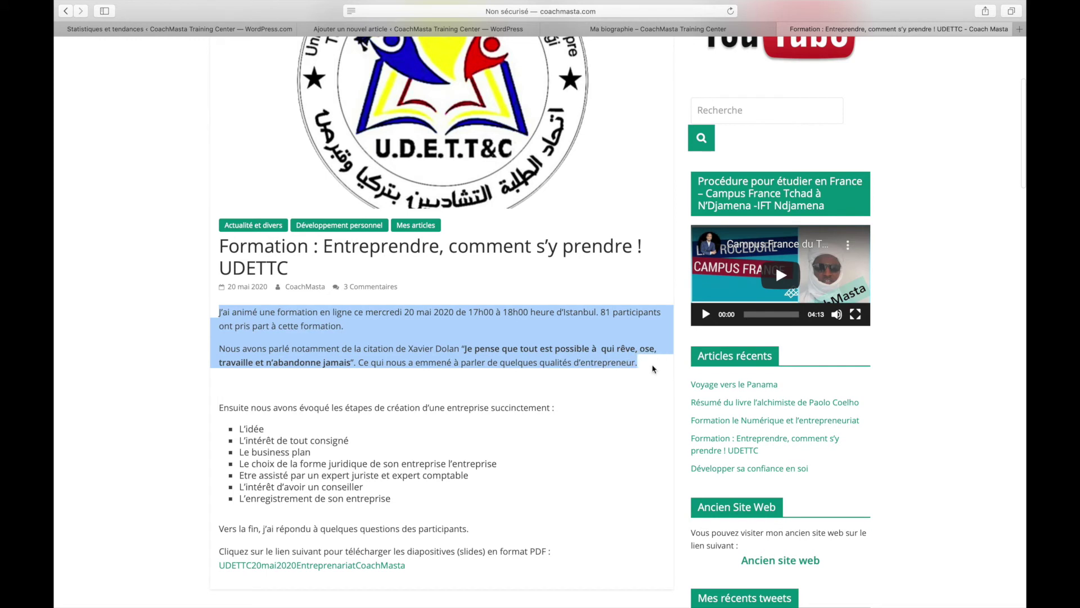
- Paste the copied training paragraphs into 'Aventure en Turquie' and create an Aventure category for it
{"action": "left_click", "coordinate": [433, 27]}
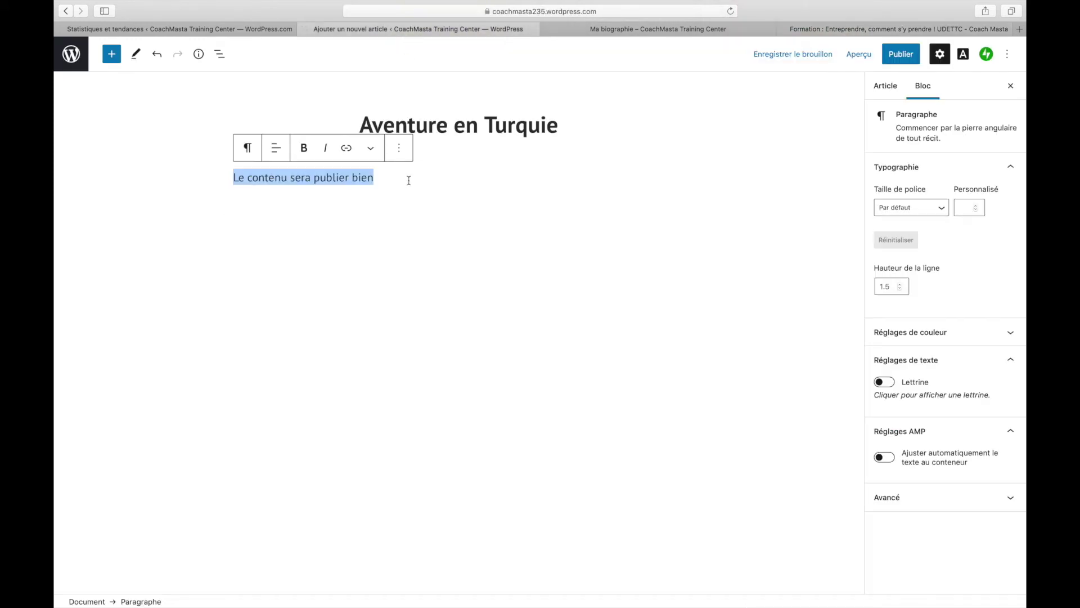
{"action": "key", "text": "super+v"}
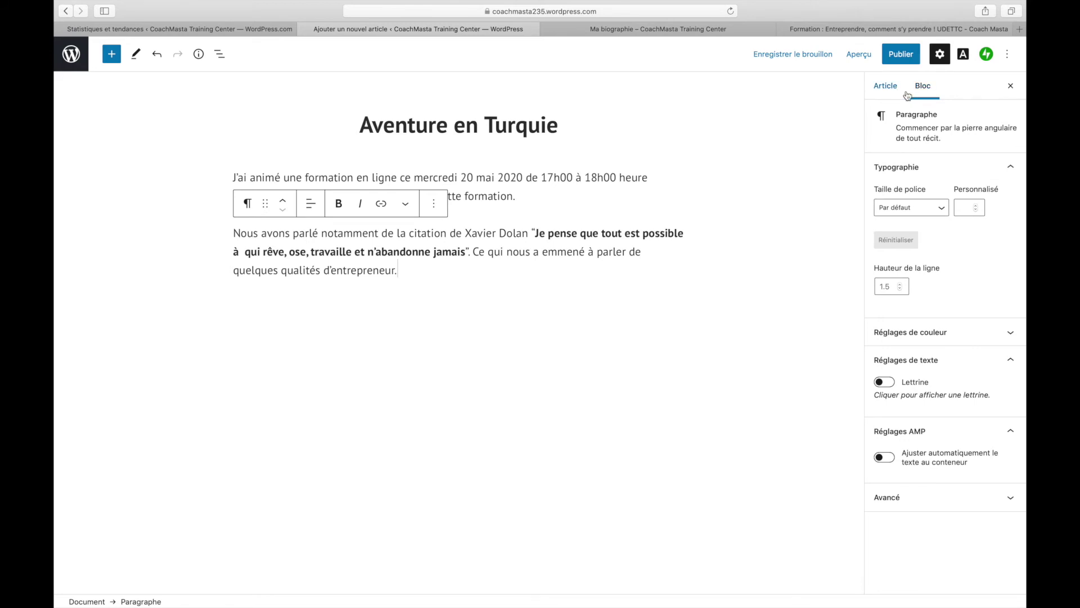
{"action": "left_click", "coordinate": [886, 92]}
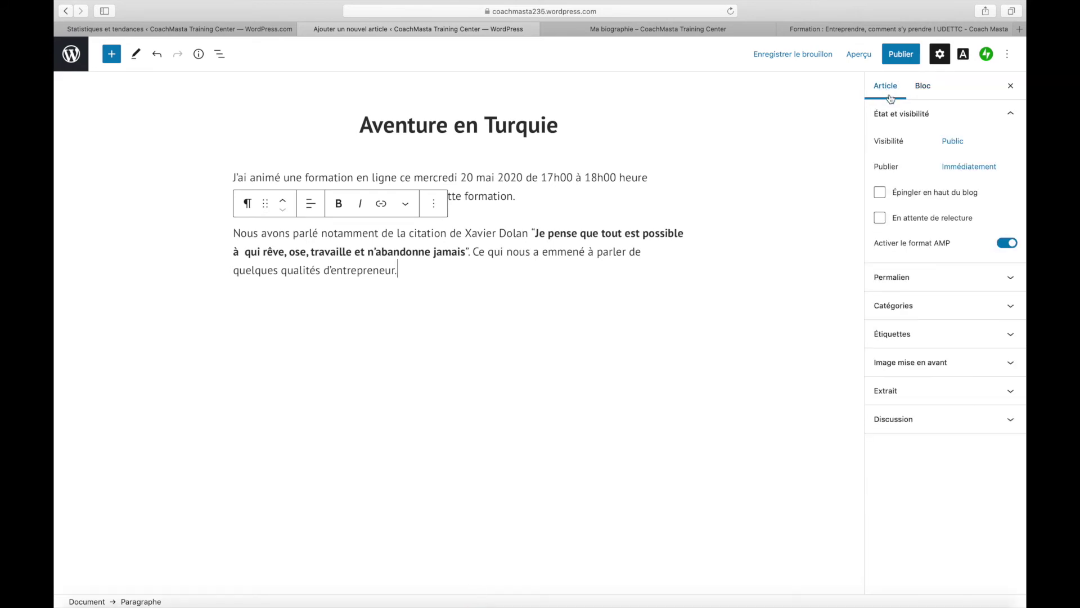
{"action": "left_click", "coordinate": [898, 306]}
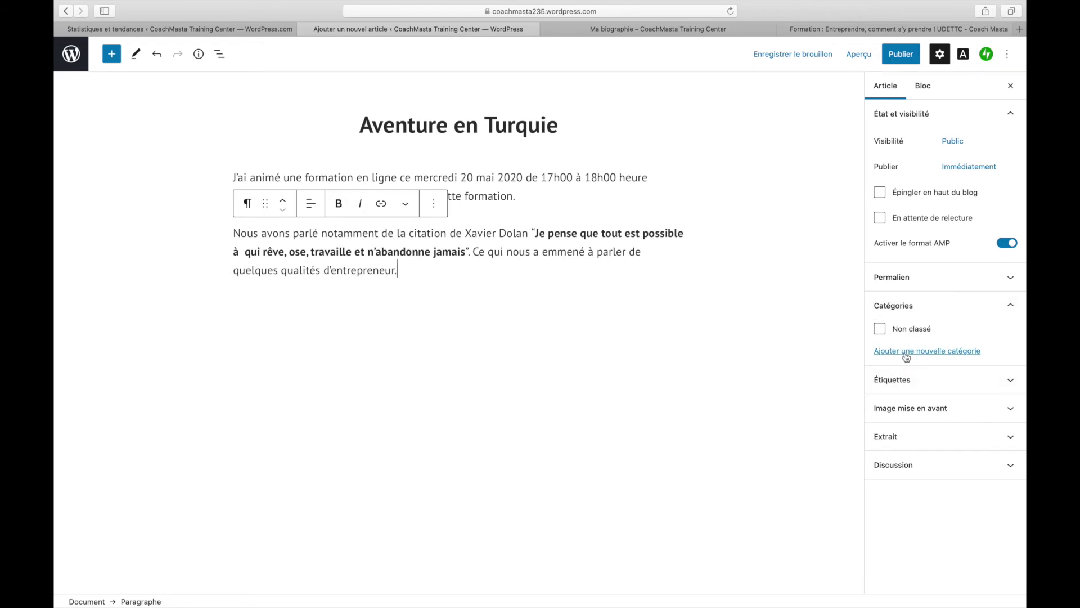
{"action": "left_click", "coordinate": [905, 355]}
{"action": "left_click", "coordinate": [901, 384]}
{"action": "type", "text": "Aventure"}
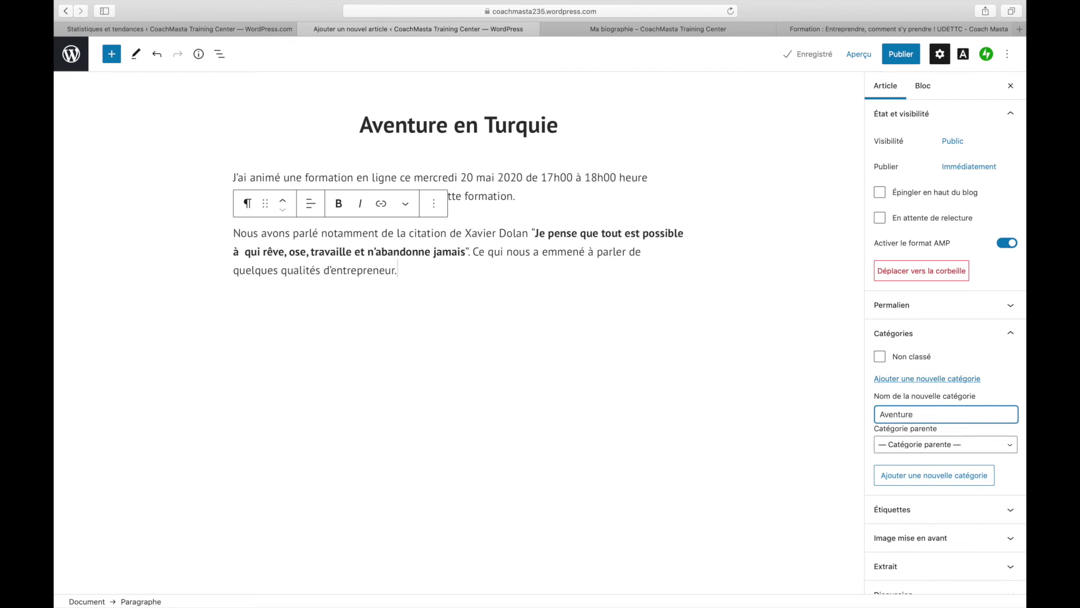
{"action": "left_click", "coordinate": [930, 476]}
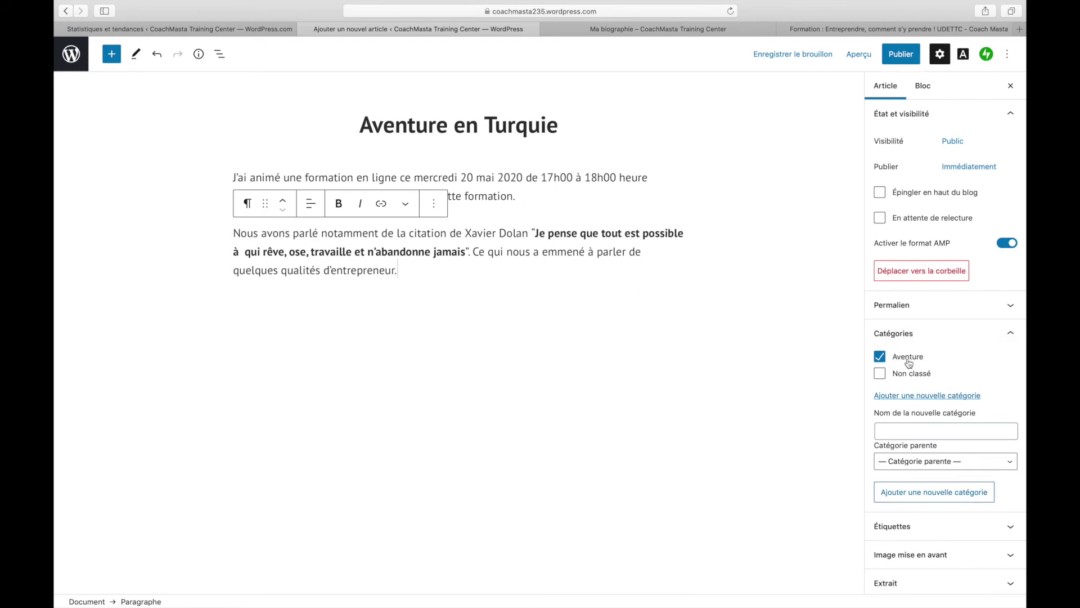
- Publish 'Aventure en Turquie', view the live post, then go back to the editor
{"action": "left_click", "coordinate": [902, 57]}
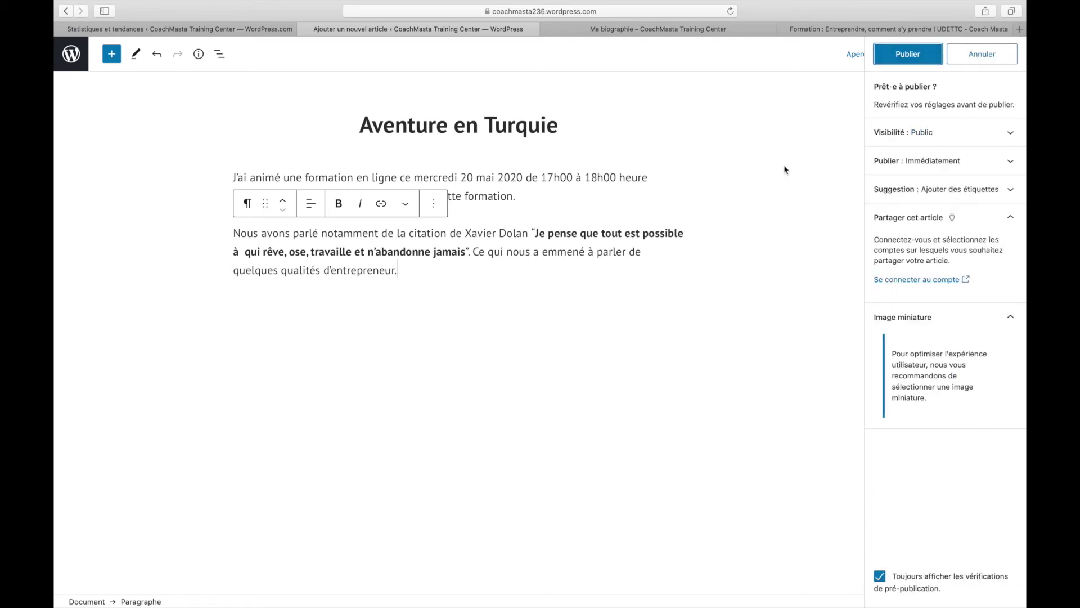
{"action": "left_click", "coordinate": [900, 62]}
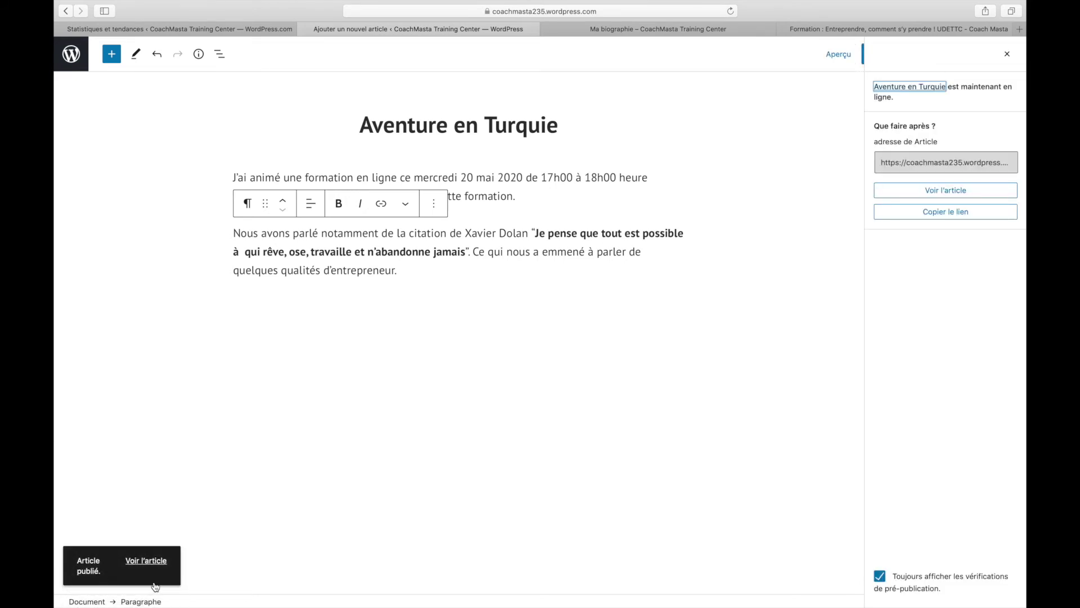
{"action": "left_click", "coordinate": [153, 562]}
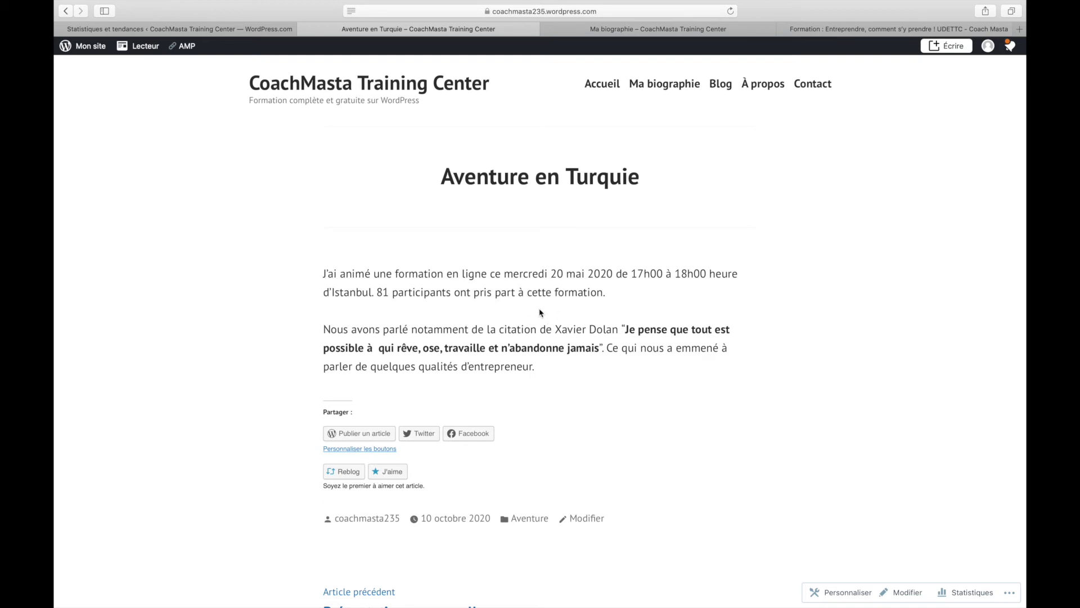
{"action": "scroll", "coordinate": [539, 312], "scroll_direction": "down", "scroll_amount": 3}
{"action": "scroll", "coordinate": [540, 312], "scroll_direction": "up", "scroll_amount": 3}
{"action": "left_click", "coordinate": [67, 12]}
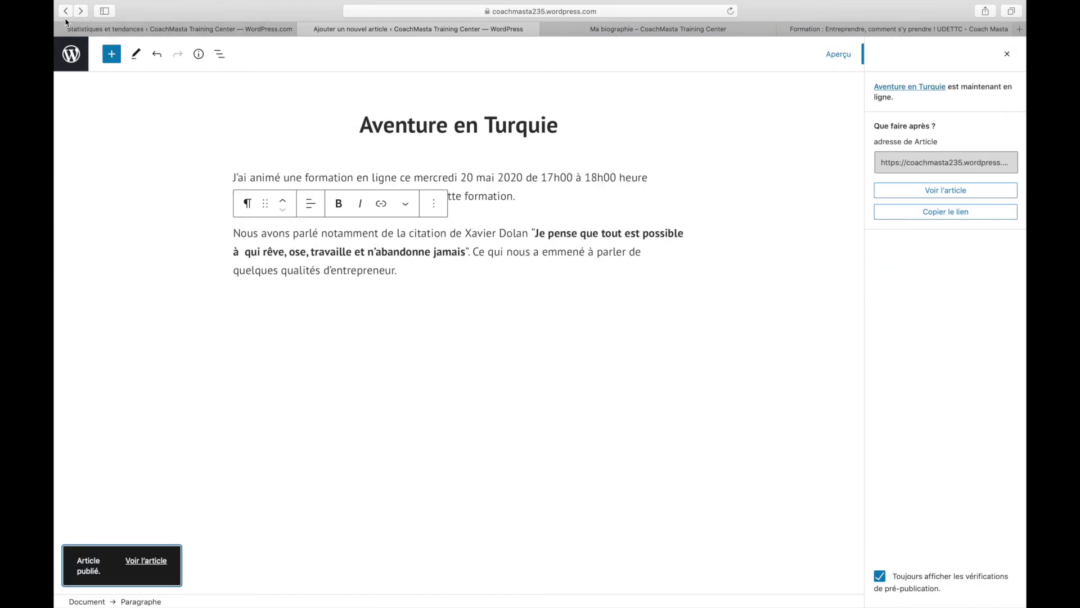
- Start a new post titled 'Aventure à Paris' and place the cursor in its first paragraph
{"action": "left_click", "coordinate": [65, 12]}
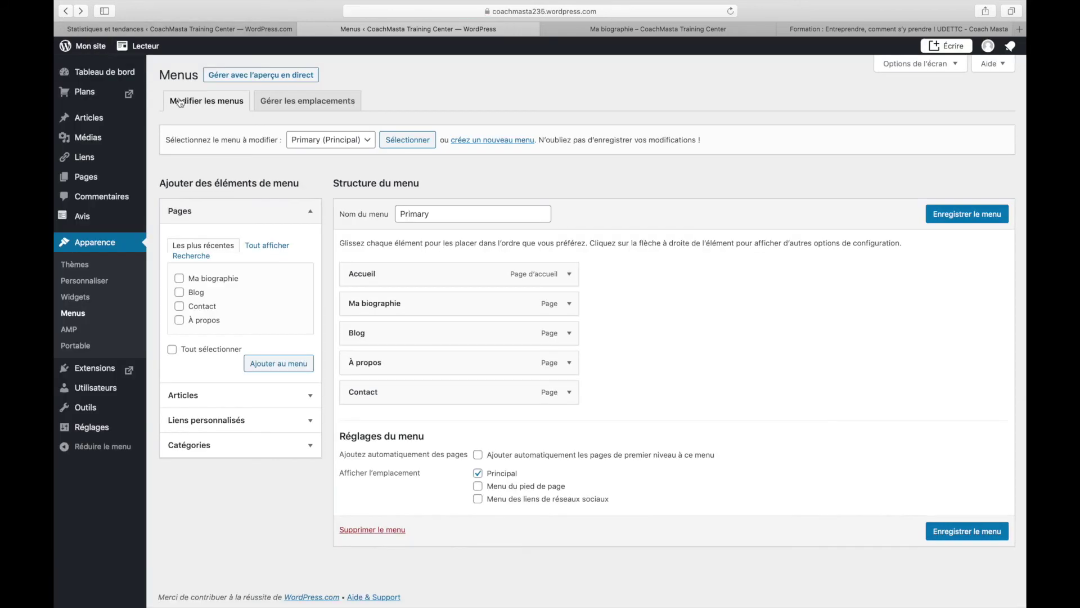
{"action": "mouse_move", "coordinate": [108, 128]}
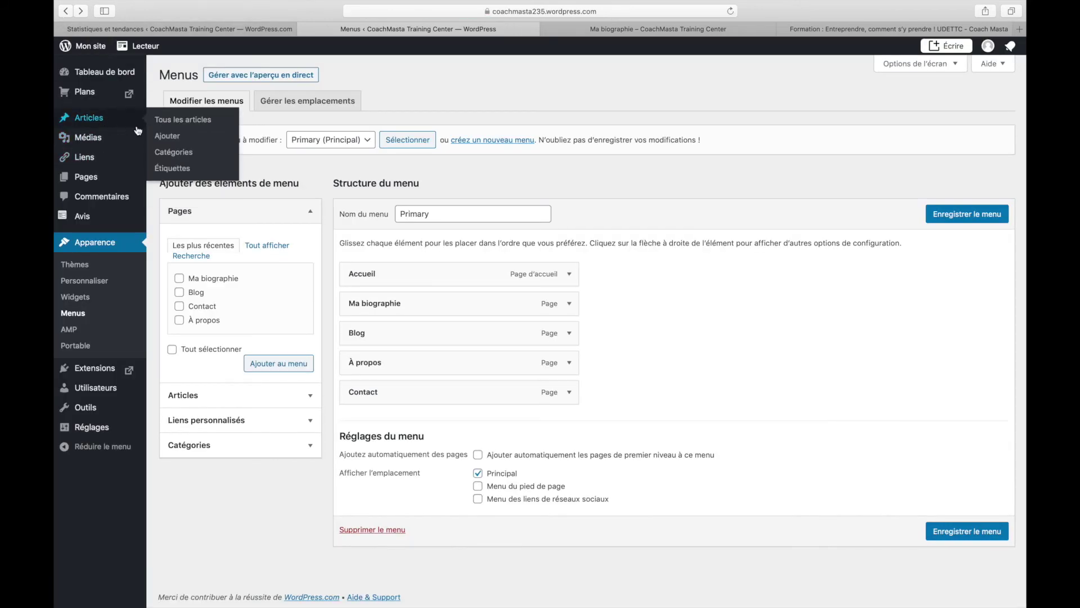
{"action": "left_click", "coordinate": [163, 138]}
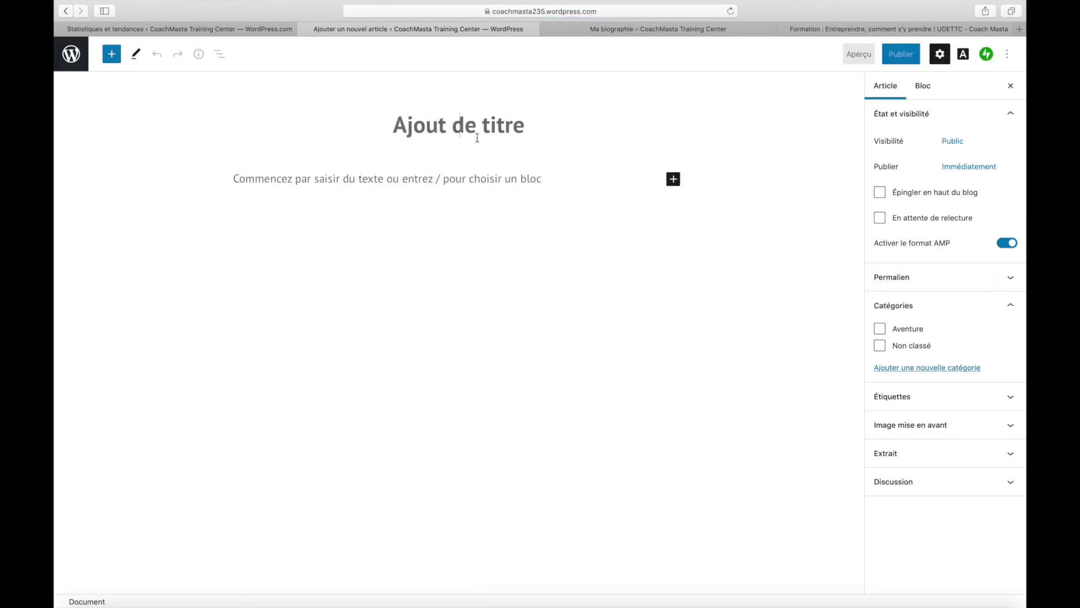
{"action": "type", "text": "Aventur"}
{"action": "key", "text": "BackSpace"}
{"action": "type", "text": "ure à Paris"}
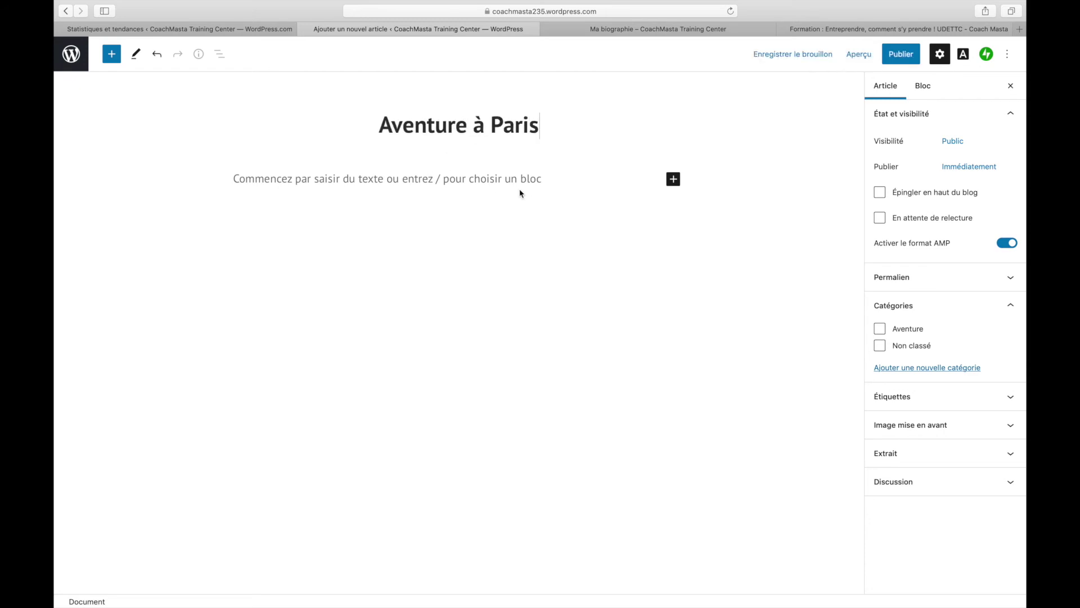
{"action": "left_click", "coordinate": [528, 174]}
{"action": "key", "text": "super+t"}
- Search Google for 'paris wiki', copy the first result's description of Paris, and return to the editor
{"action": "type", "text": "paris "}
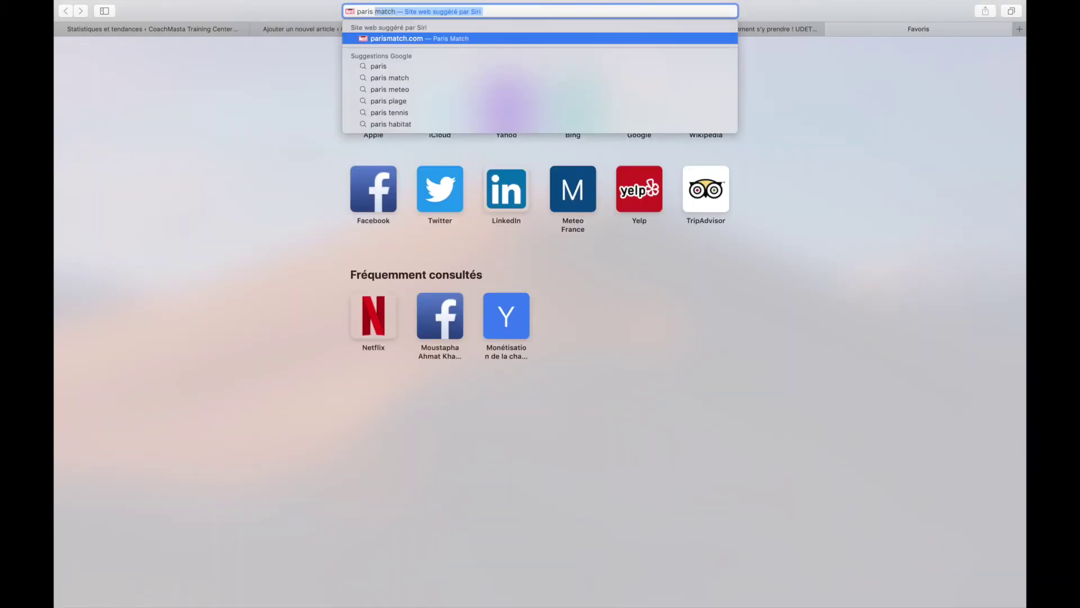
{"action": "type", "text": "wiki"}
{"action": "key", "text": "Return"}
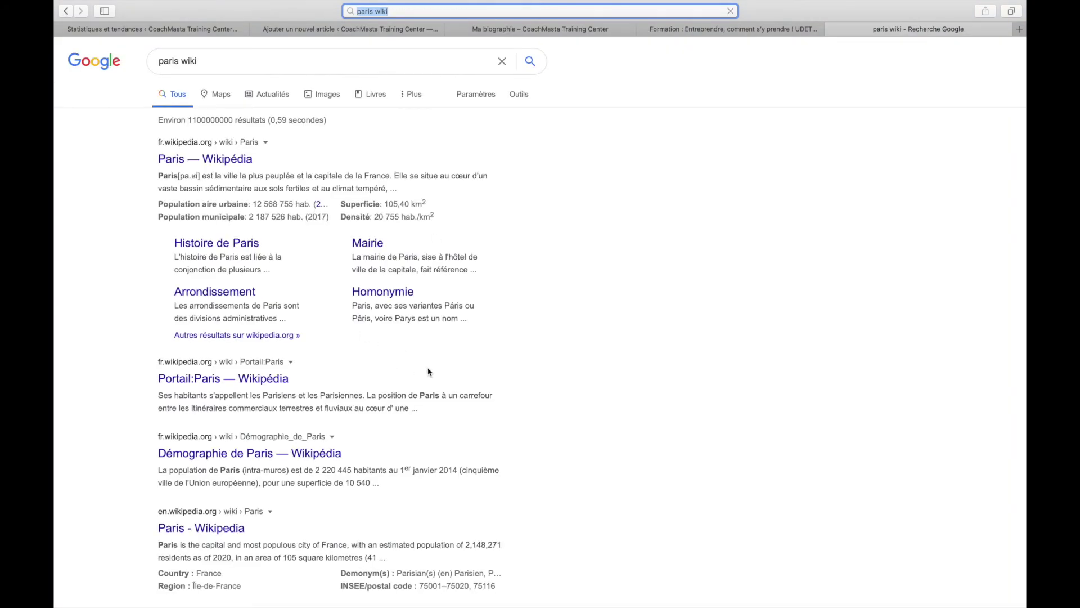
{"action": "left_click_drag", "start_coordinate": [202, 171], "coordinate": [387, 189]}
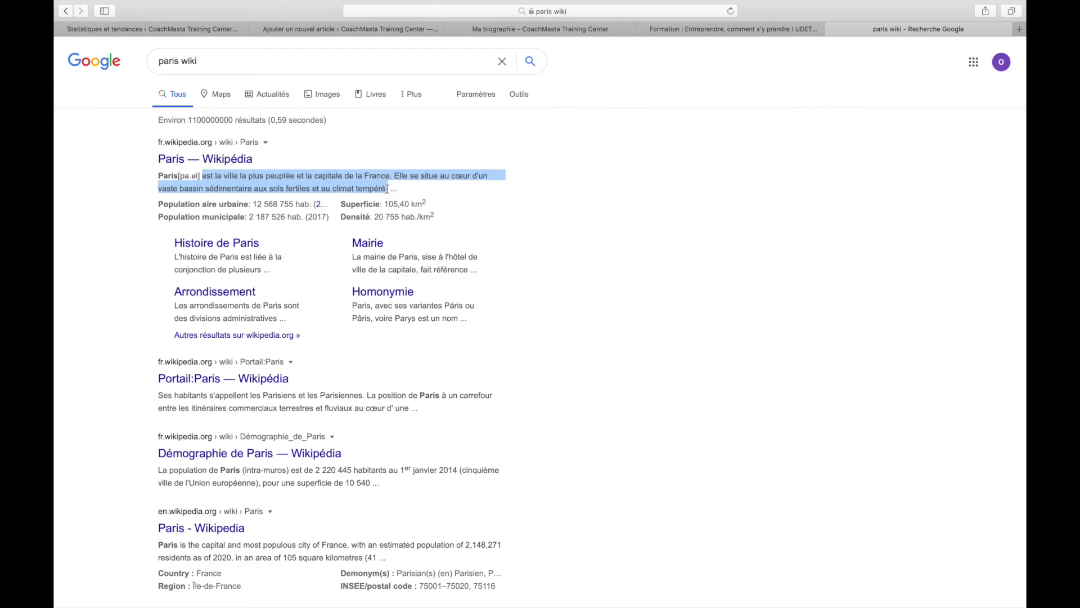
{"action": "key", "text": "super+w"}
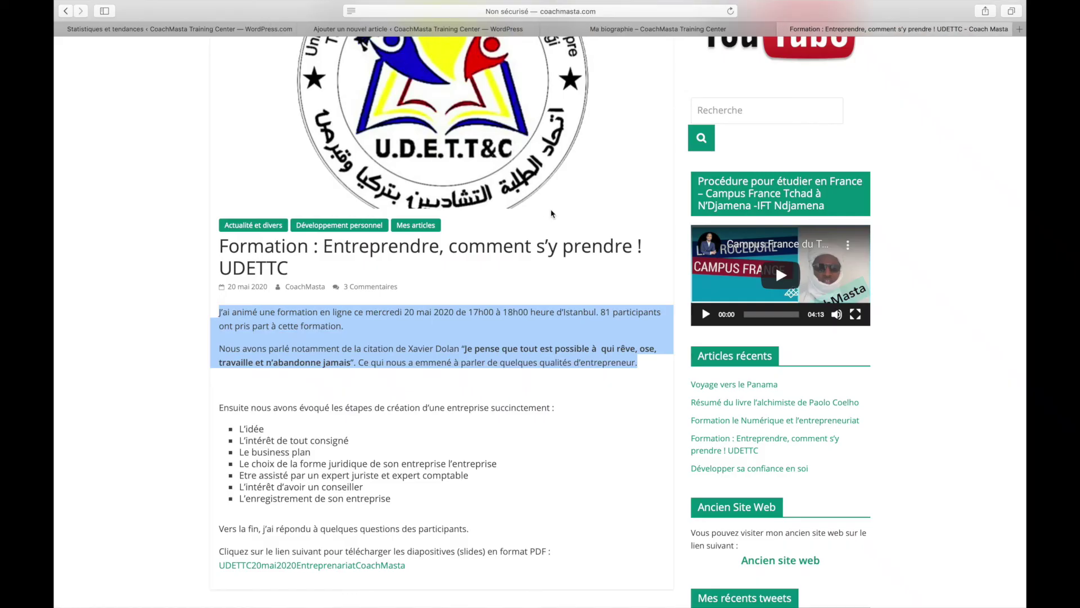
{"action": "left_click", "coordinate": [389, 31]}
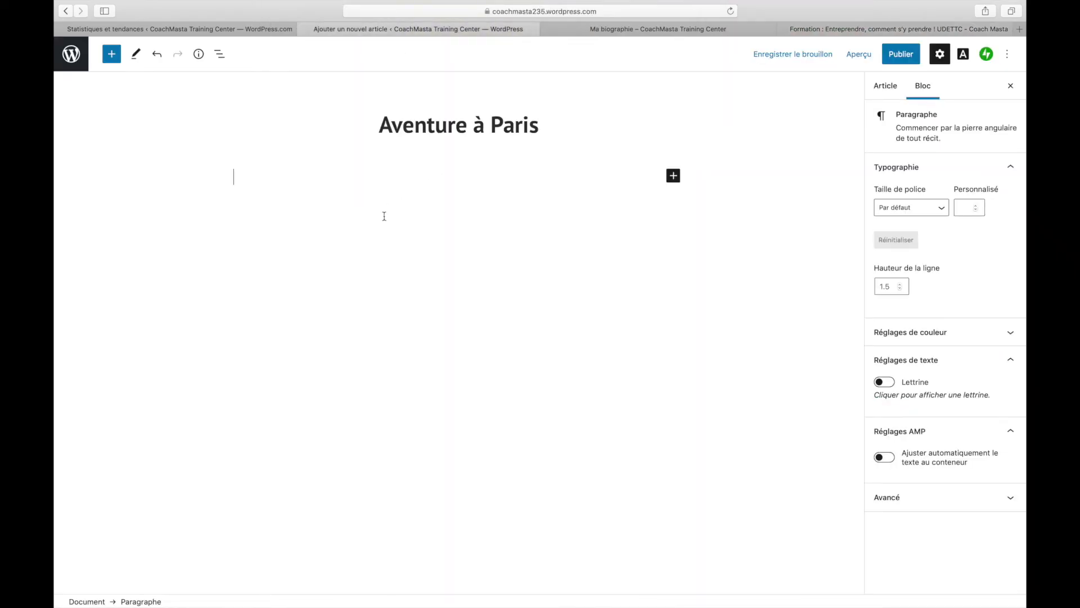
- Paste the Paris description into the body and insert 'Paris' before 'est'
{"action": "type", "text": "est la ville la plus peuplée et la capitale de la France. Elle se situe au cœur d'un vaste bassin sédimentaire aux sols fertiles et au climat tempéré,"}
{"action": "left_click", "coordinate": [235, 177]}
{"action": "type", "text": "Paris"}
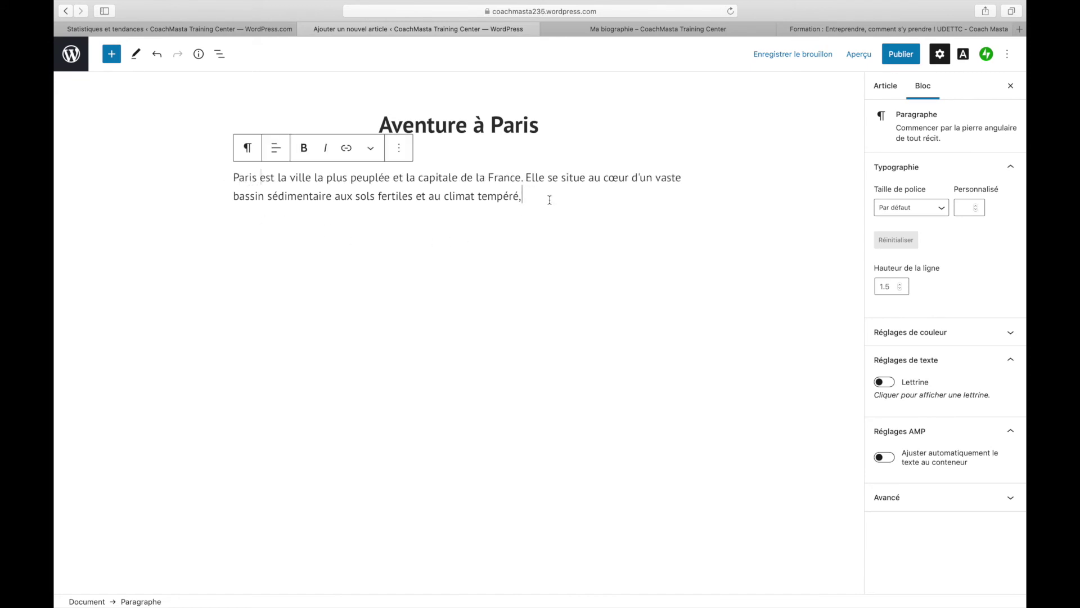
- File 'Aventure à Paris' under the Aventure category and publish it
{"action": "left_click", "coordinate": [885, 90]}
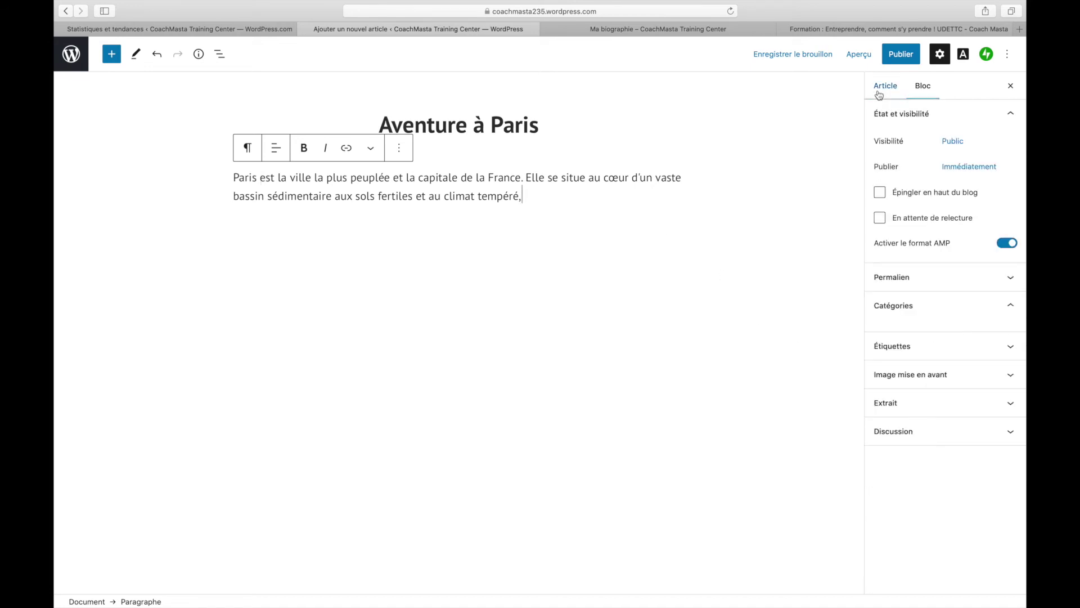
{"action": "left_click", "coordinate": [894, 329]}
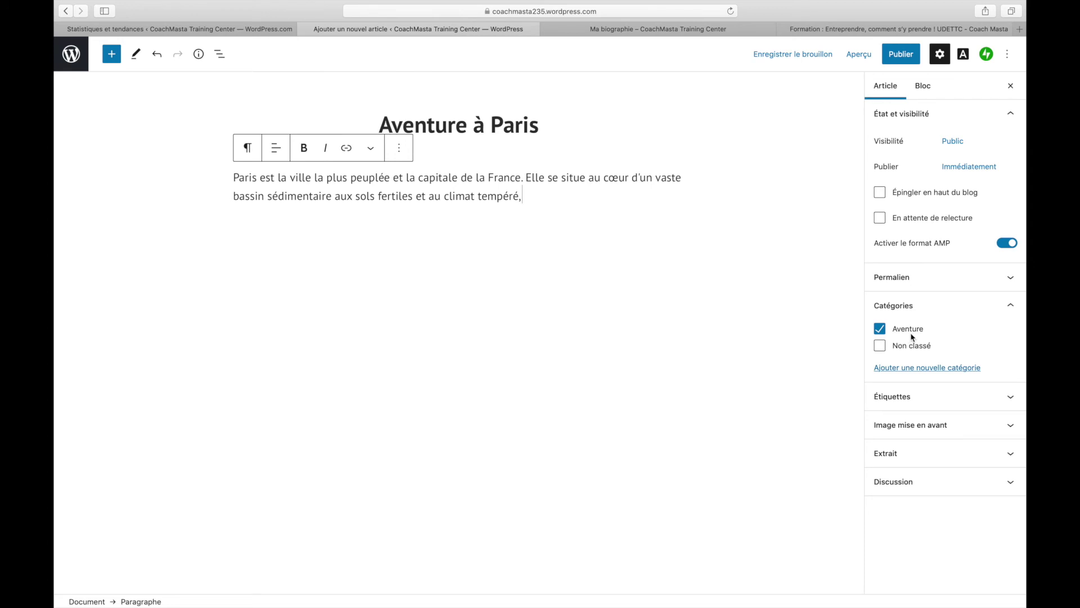
{"action": "left_click", "coordinate": [903, 59]}
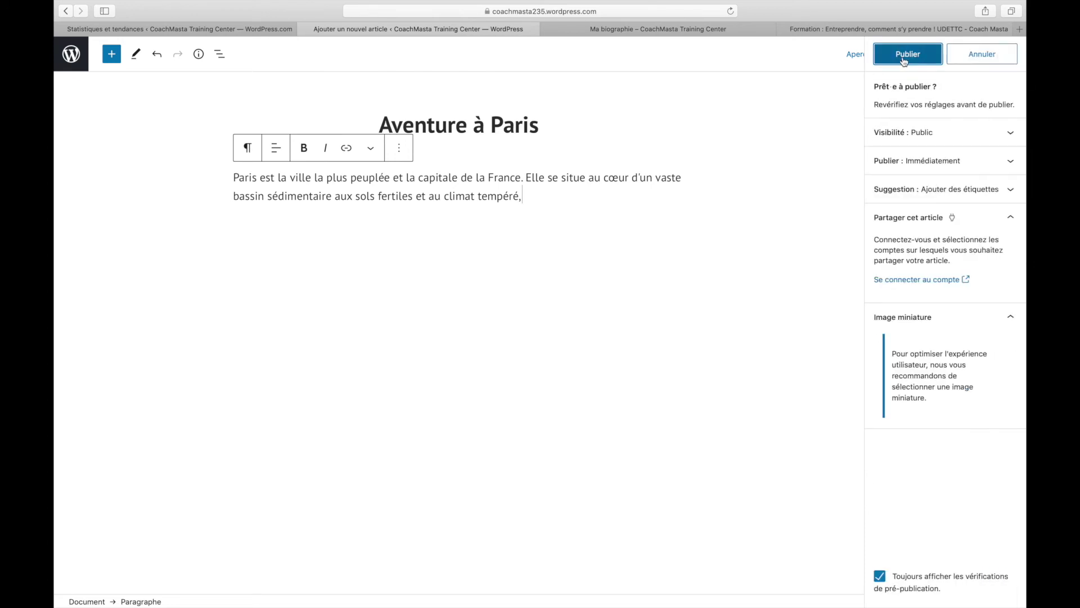
{"action": "left_click", "coordinate": [903, 56]}
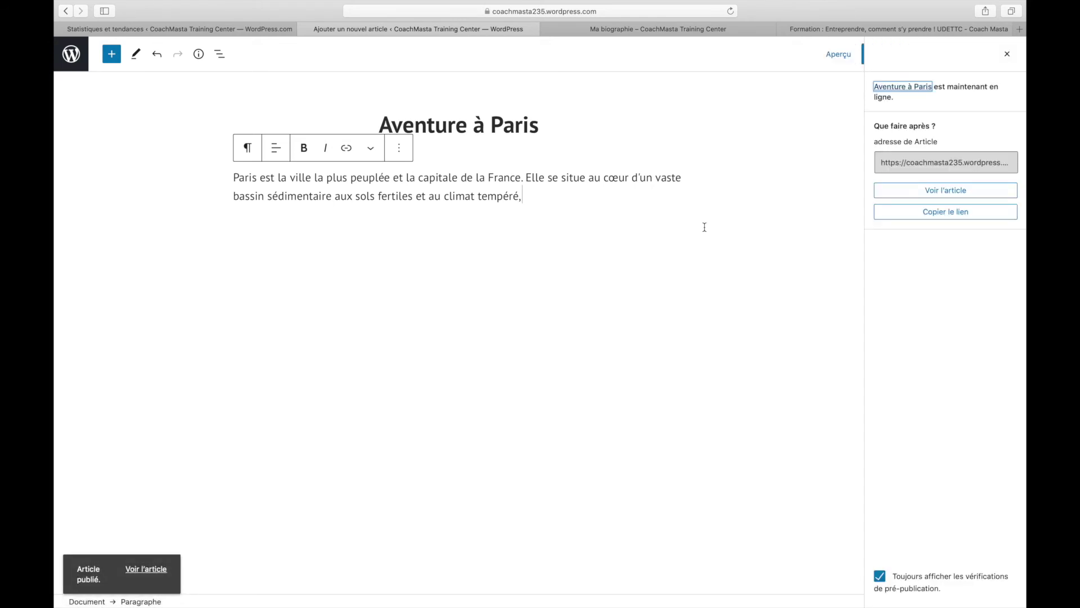
- View the live 'Aventure à Paris' post, then return to the site's Mon accueil home
{"action": "left_click", "coordinate": [146, 561]}
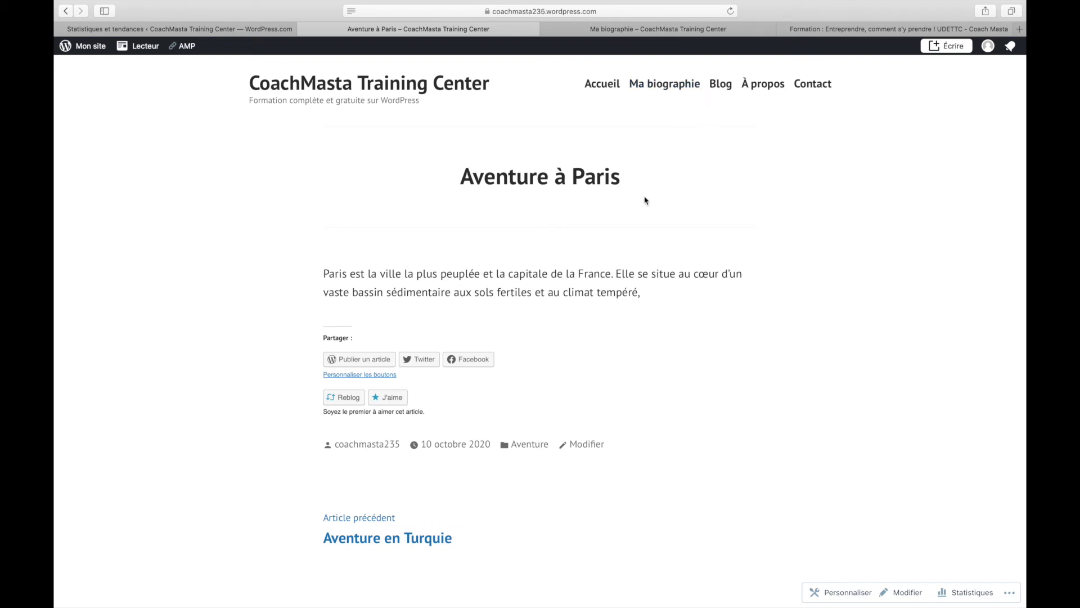
{"action": "left_click", "coordinate": [84, 46]}
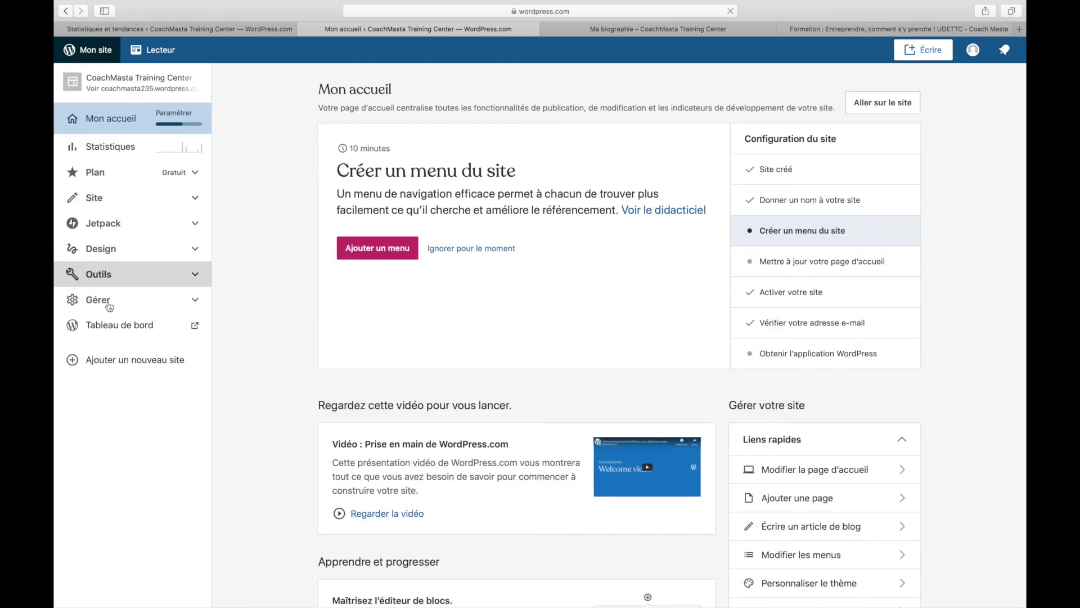
- Go through Gérer and the classic dashboard to Apparence > Menus for the Primary menu
{"action": "left_click", "coordinate": [102, 326]}
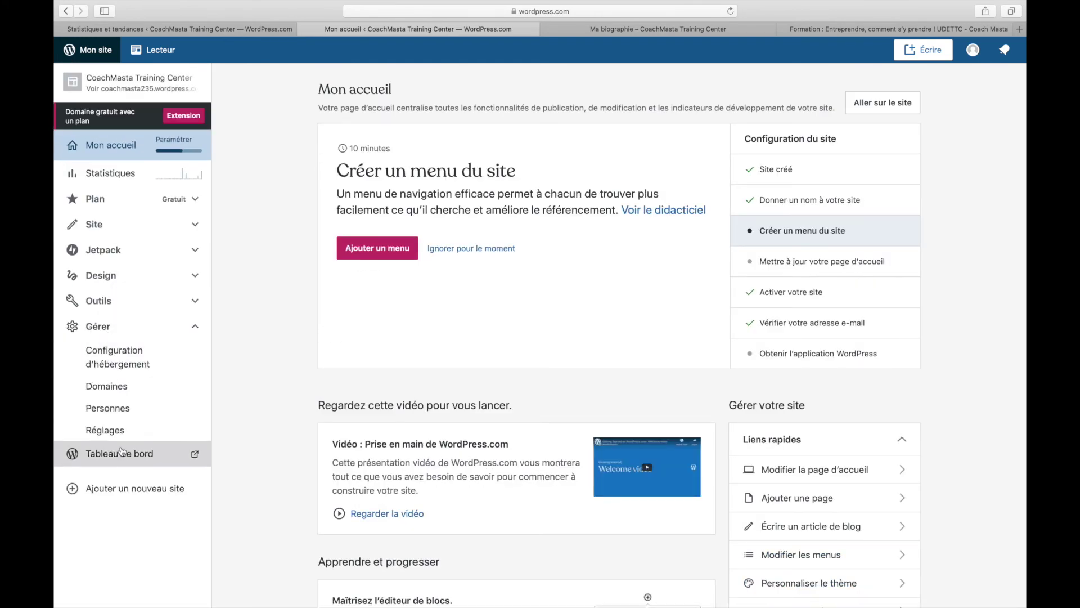
{"action": "left_click", "coordinate": [122, 451]}
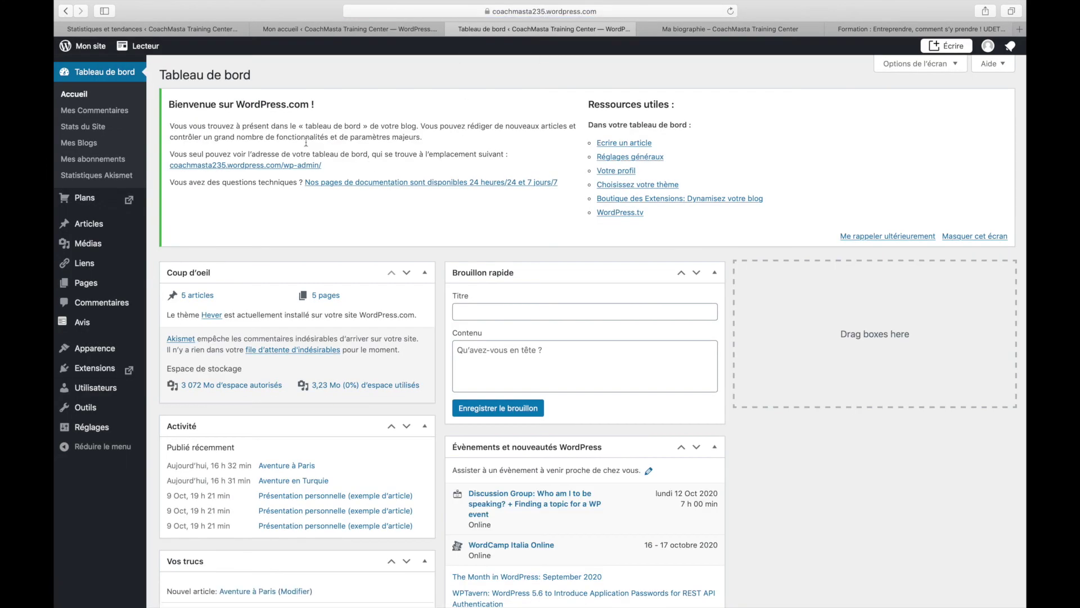
{"action": "mouse_move", "coordinate": [95, 356]}
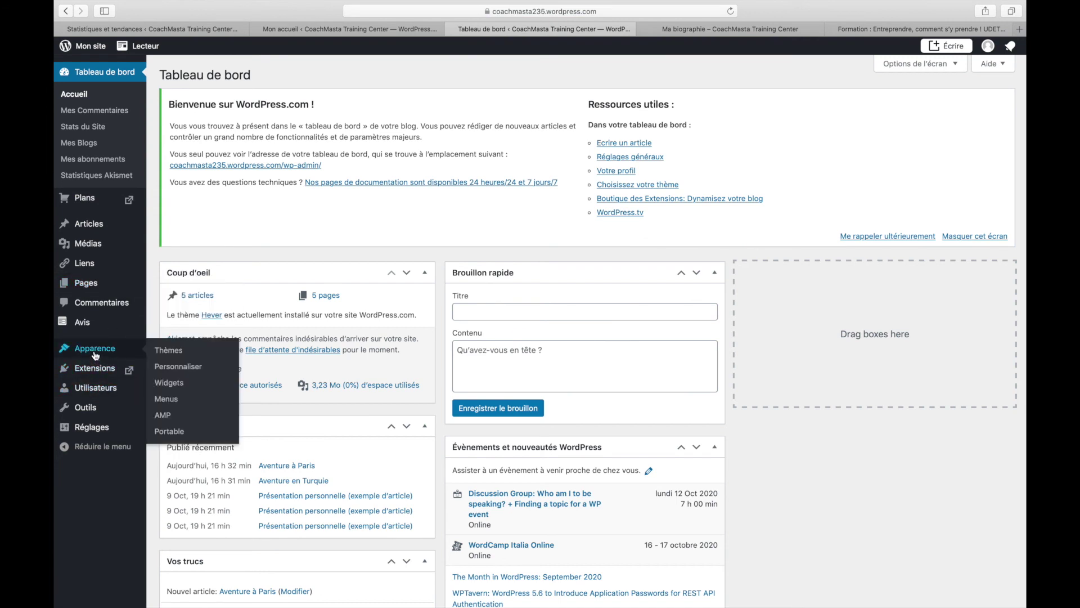
{"action": "left_click", "coordinate": [166, 399]}
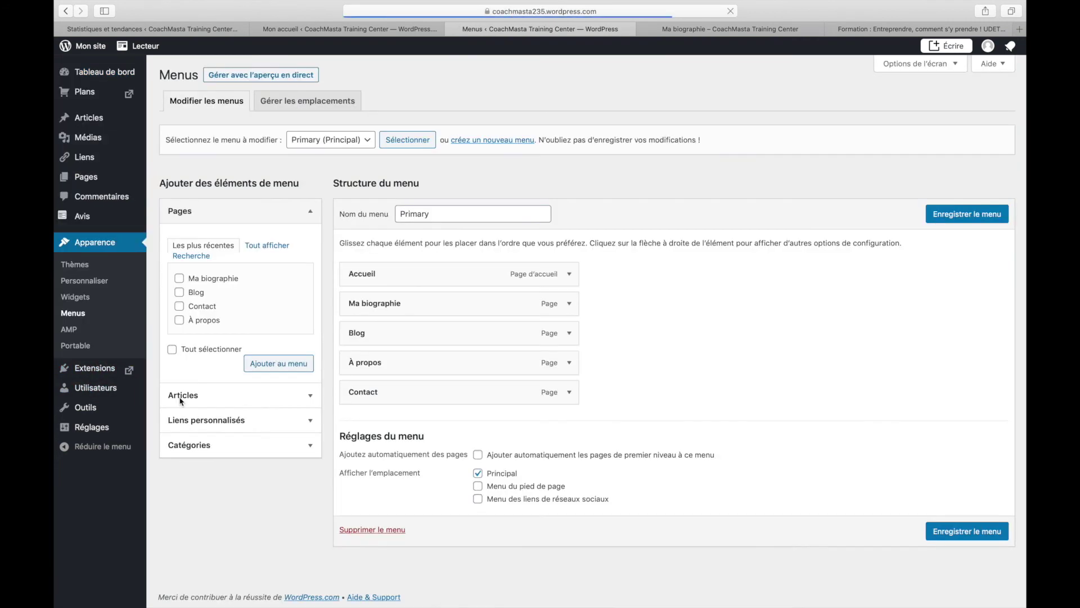
- Add the Aventure category to the Primary menu and drag it just below Ma biographie
{"action": "left_click", "coordinate": [199, 447]}
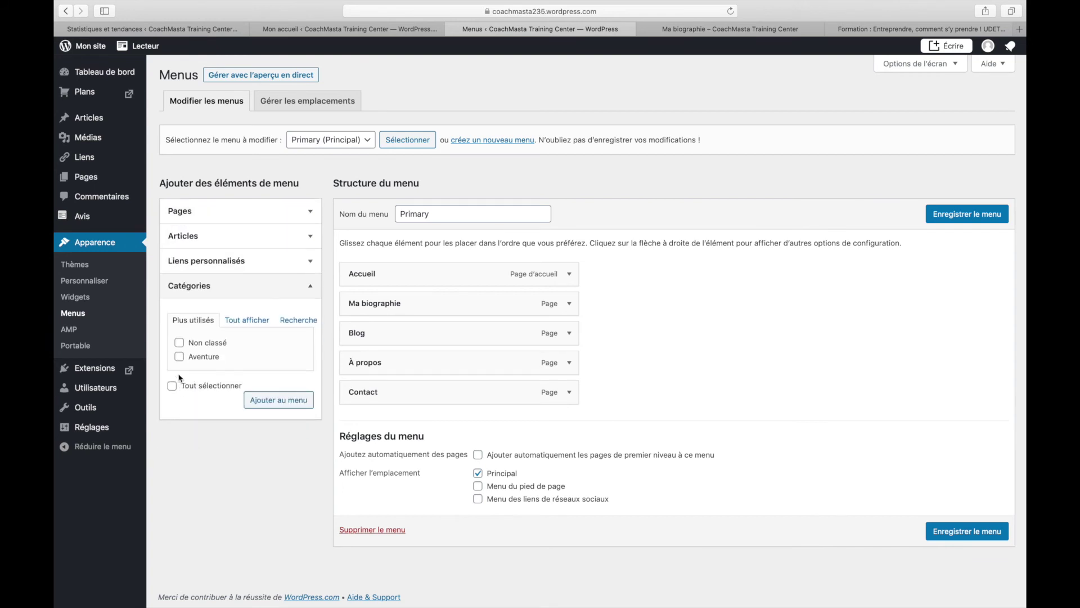
{"action": "left_click", "coordinate": [179, 357]}
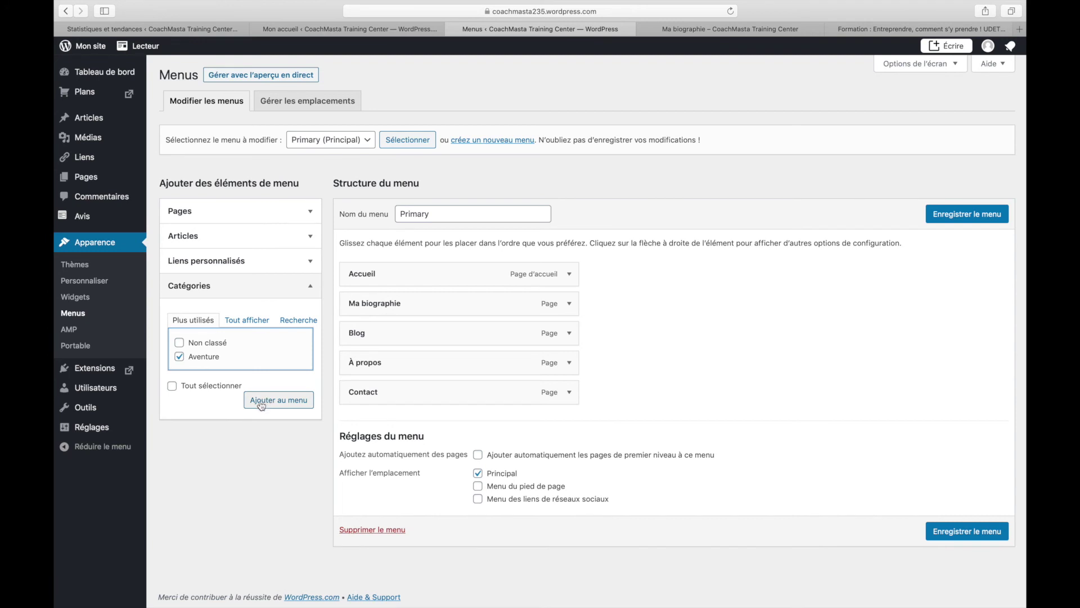
{"action": "left_click", "coordinate": [261, 404]}
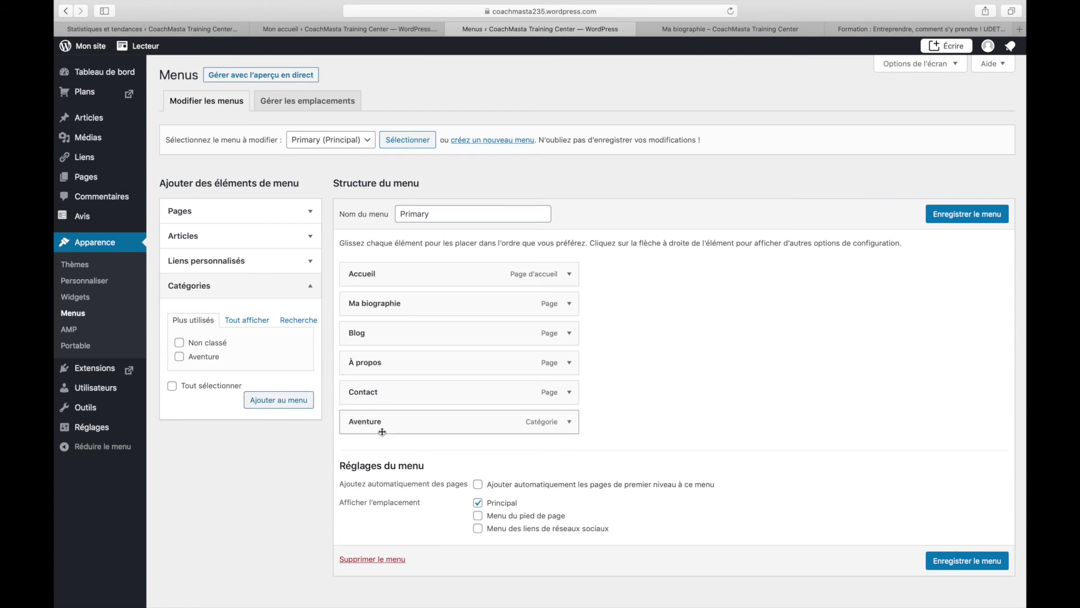
{"action": "left_click_drag", "start_coordinate": [385, 426], "coordinate": [373, 337]}
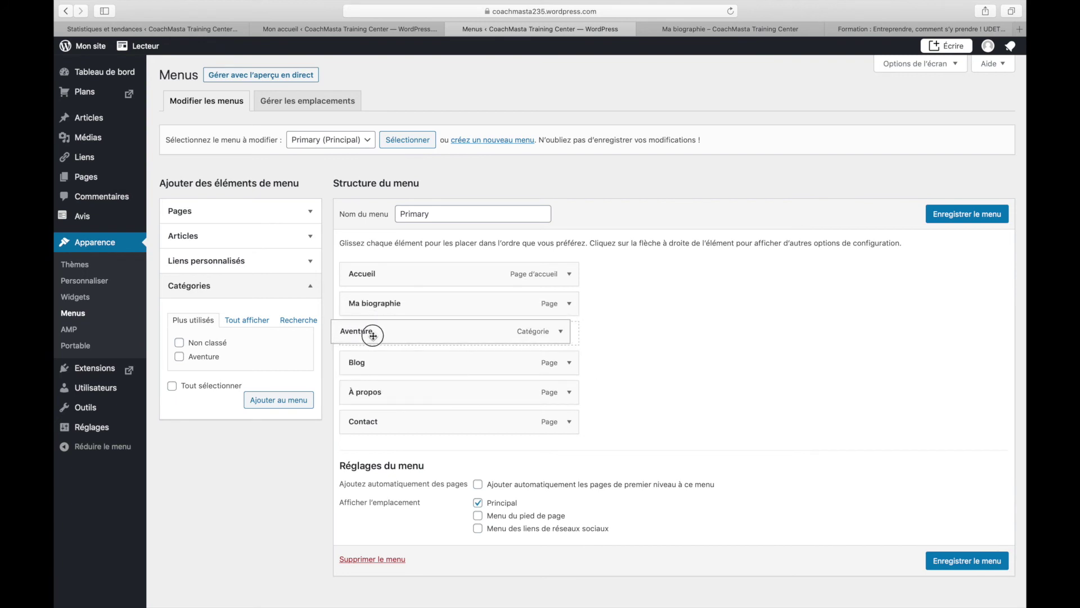
- Change the Aventure item's navigation label to 'Mes aventures' and save the Primary menu
{"action": "left_click", "coordinate": [568, 333]}
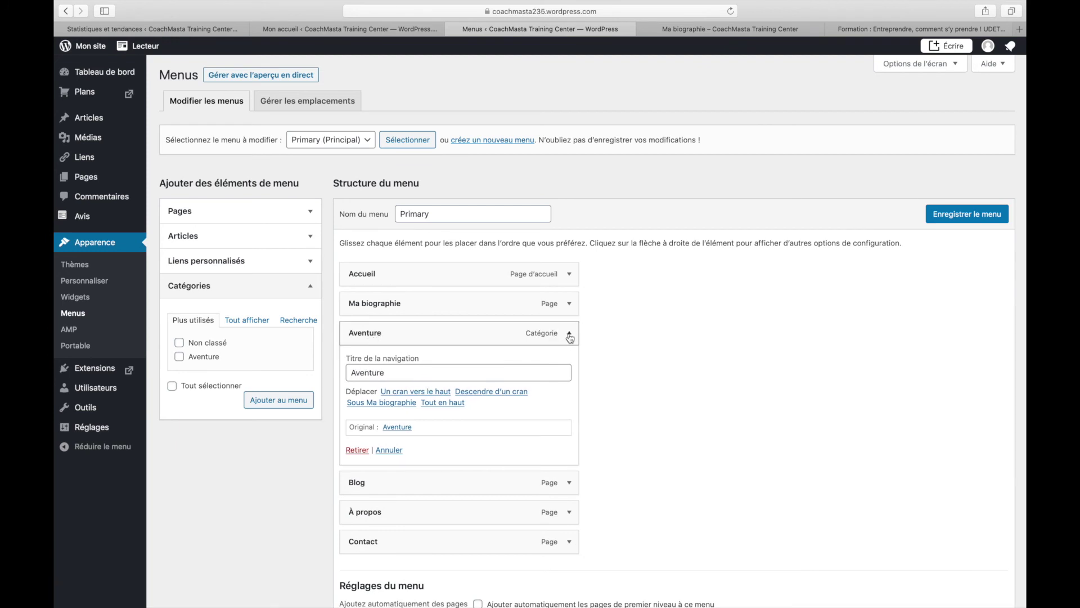
{"action": "left_click_drag", "start_coordinate": [351, 376], "coordinate": [356, 376]}
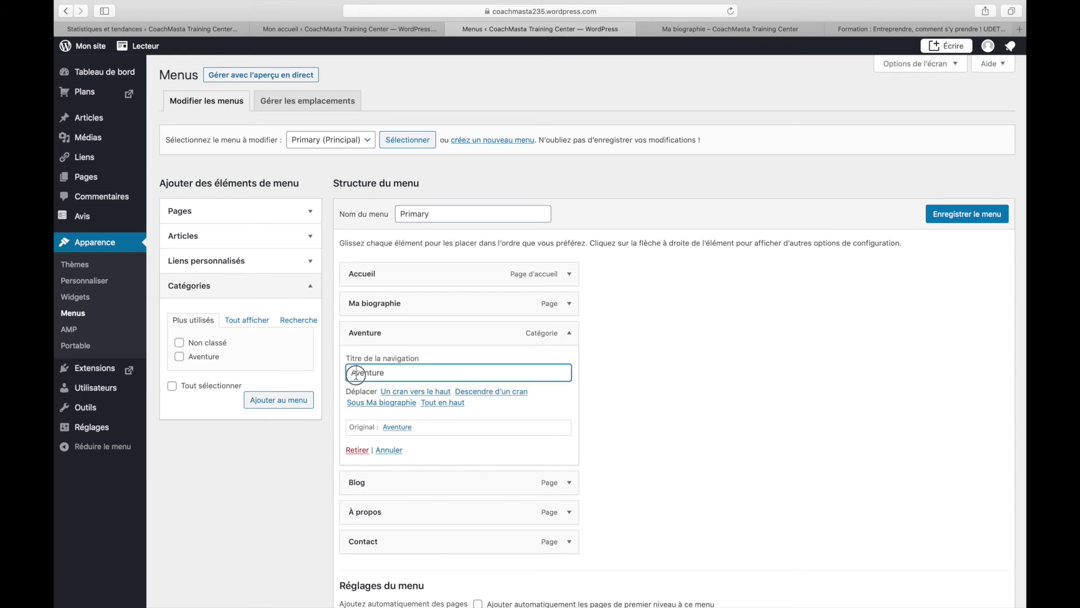
{"action": "type", "text": "Mes a"}
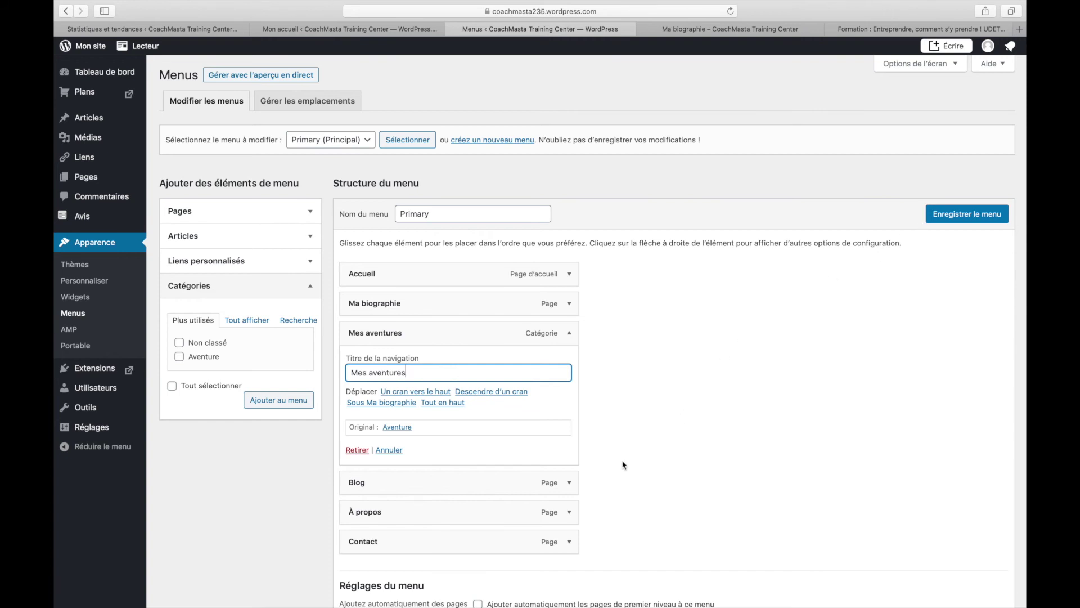
{"action": "left_click", "coordinate": [664, 381]}
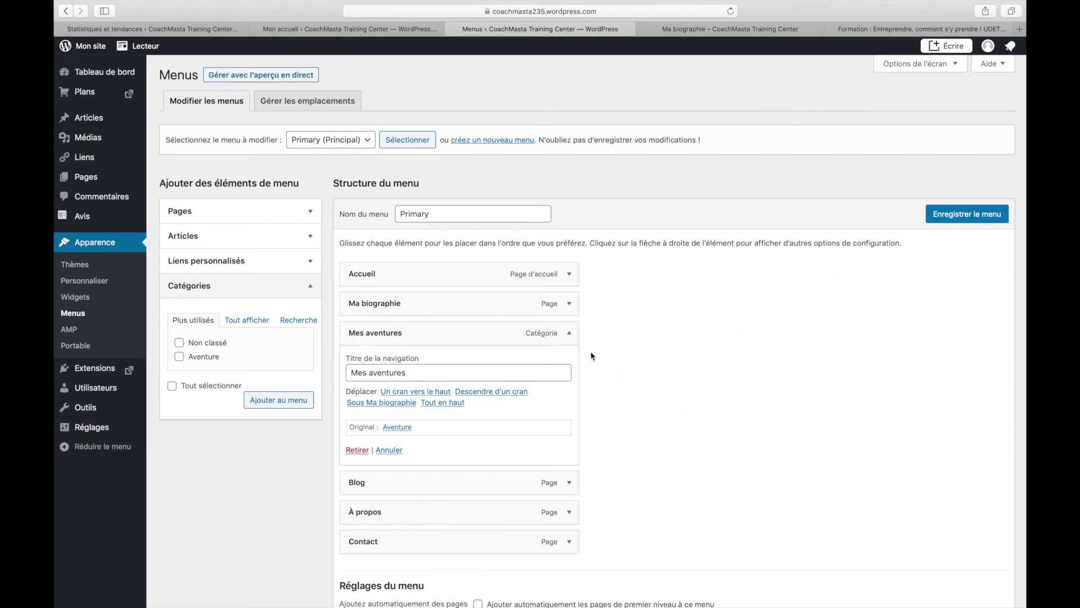
{"action": "left_click", "coordinate": [946, 220]}
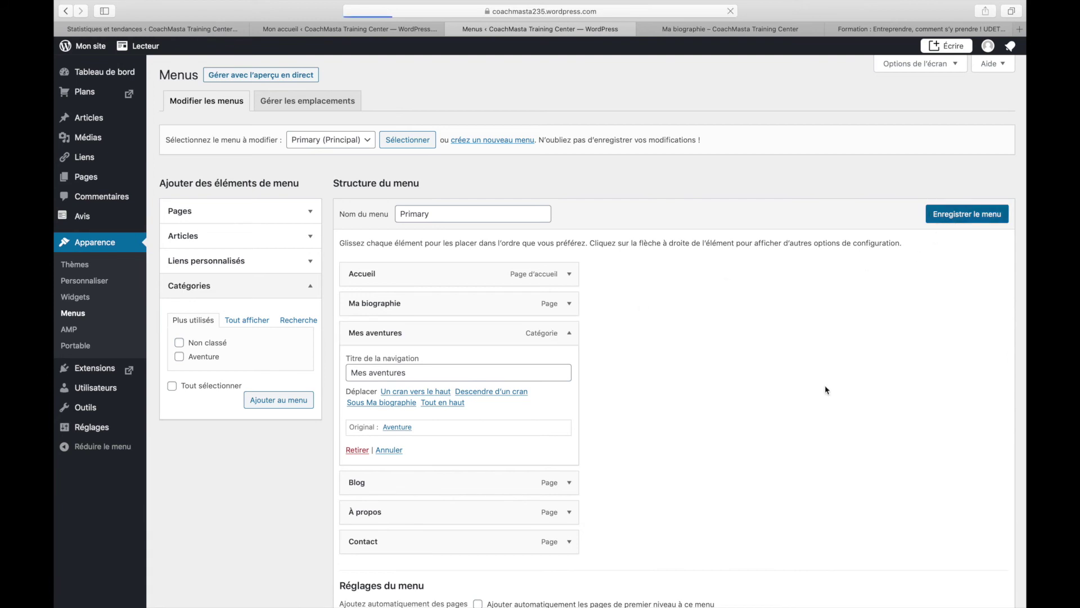
- Reload the live Ma biographie page and open Mes aventures to browse both Aventure posts
{"action": "left_click", "coordinate": [693, 30]}
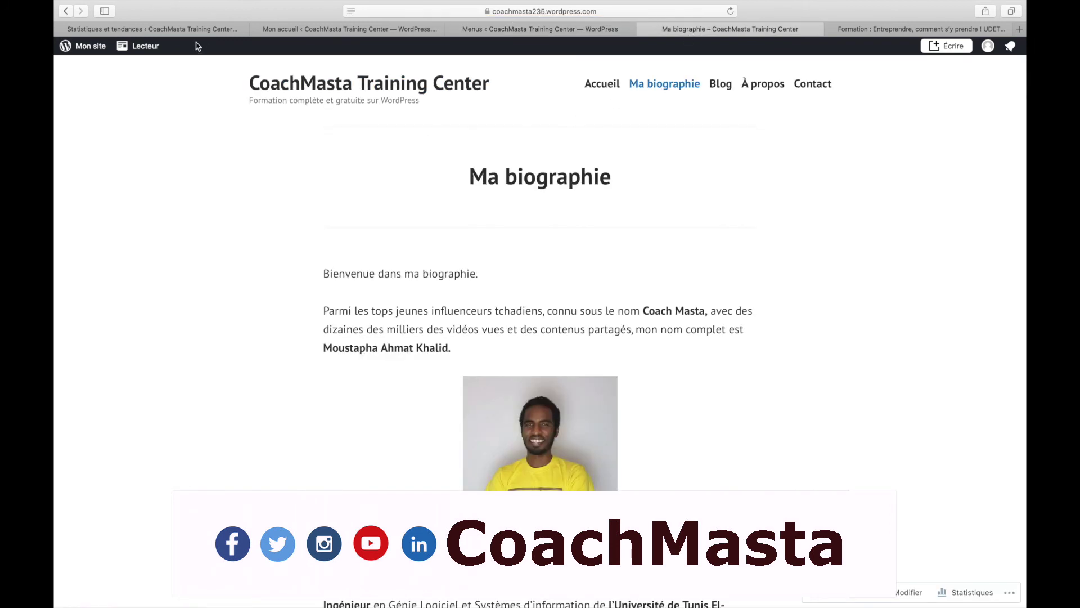
{"action": "left_click", "coordinate": [734, 16]}
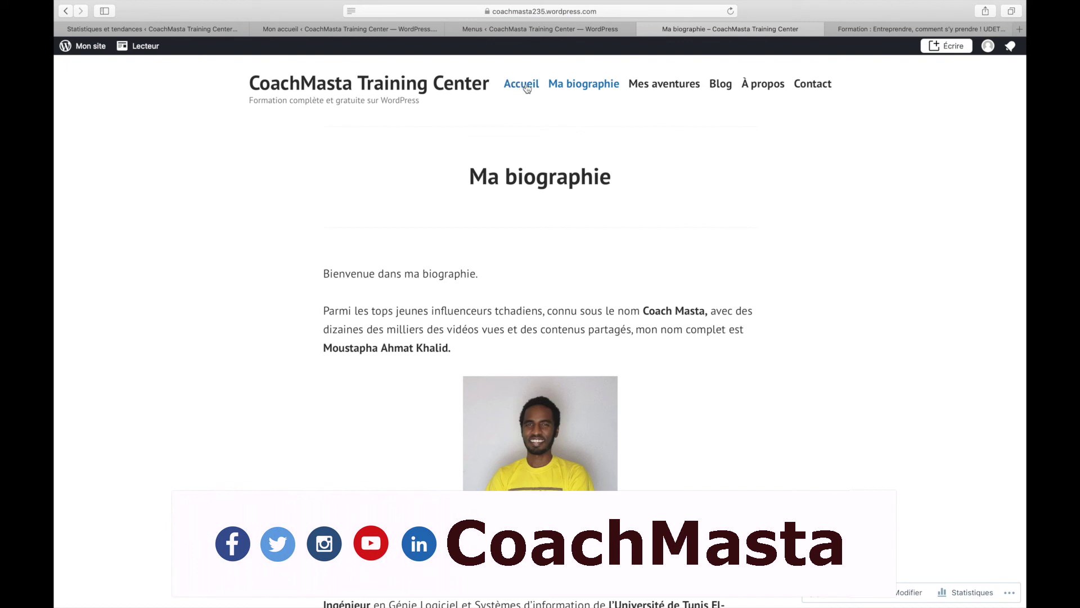
{"action": "left_click", "coordinate": [656, 86]}
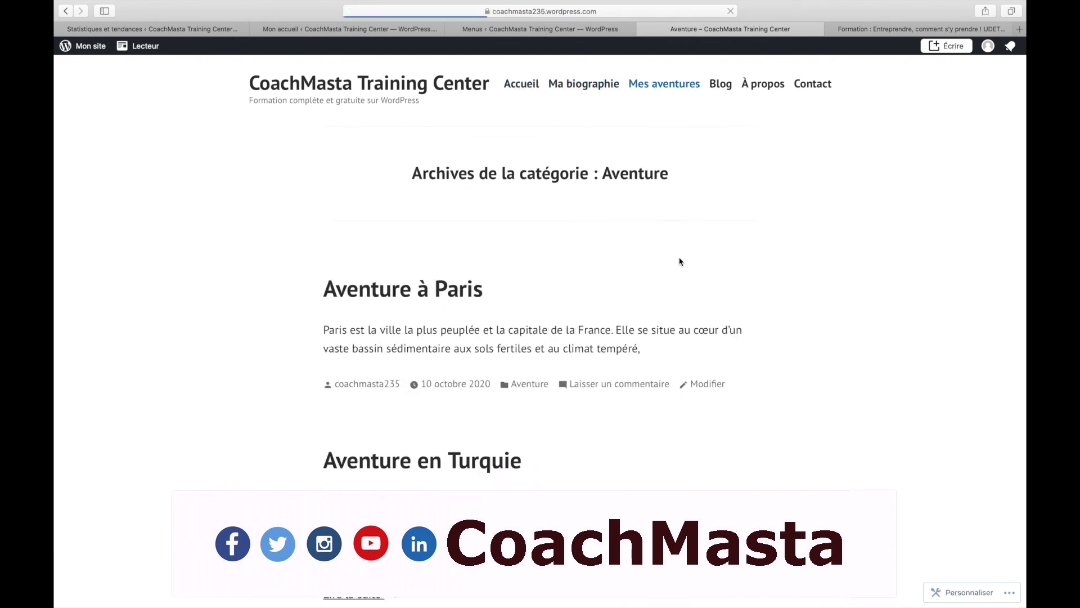
{"action": "scroll", "coordinate": [696, 447], "scroll_direction": "down", "scroll_amount": 3}
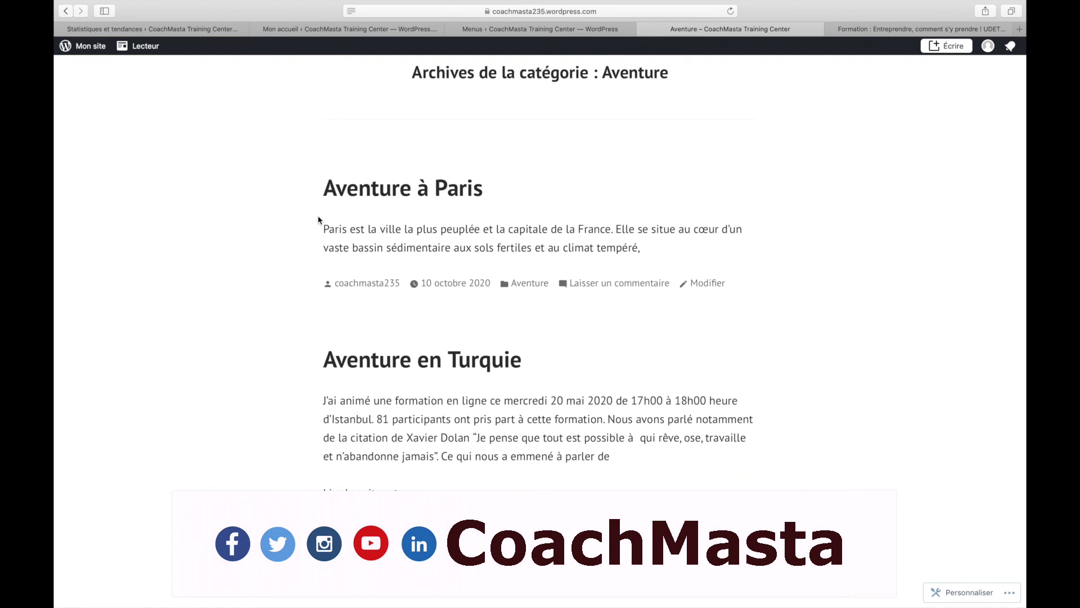
{"action": "scroll", "coordinate": [318, 220], "scroll_direction": "up", "scroll_amount": 3}
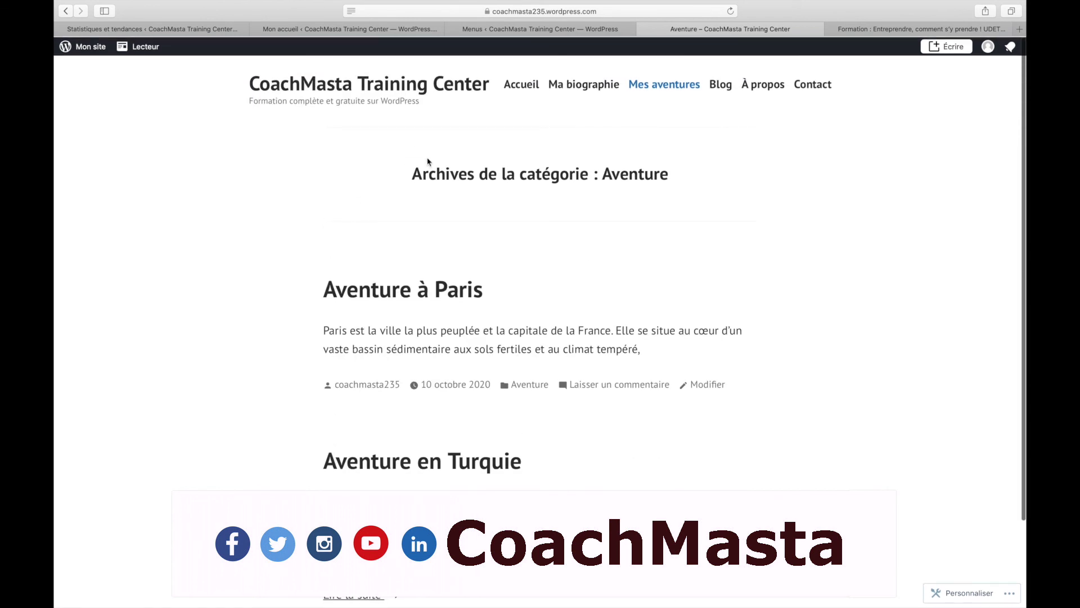
- Open the Ma biographie page from the site menu and scroll through it
{"action": "left_click", "coordinate": [577, 94]}
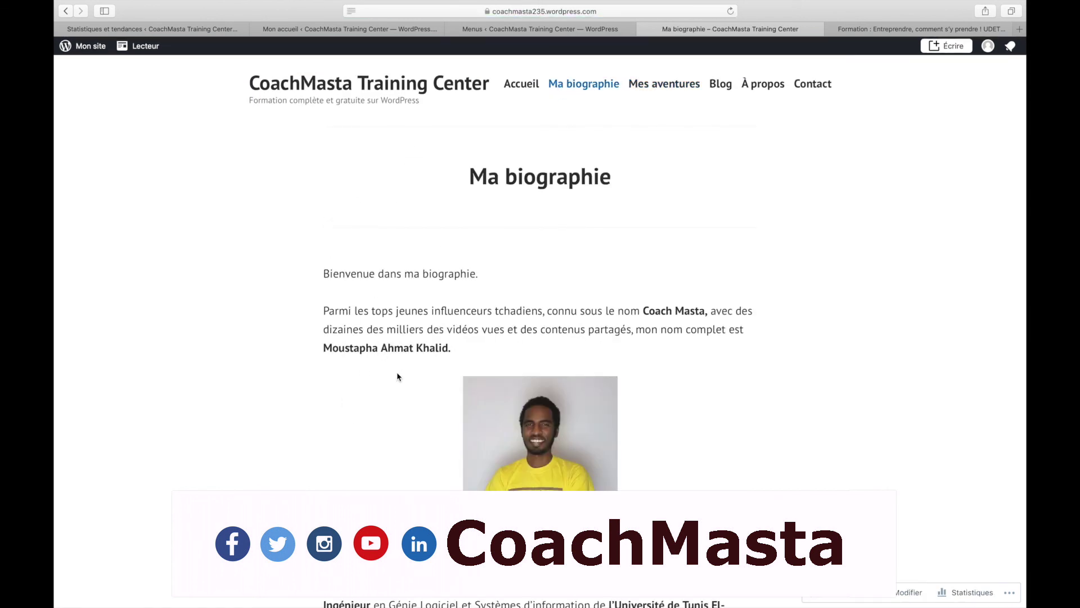
{"action": "scroll", "coordinate": [398, 377], "scroll_direction": "down", "scroll_amount": 3}
{"action": "scroll", "coordinate": [397, 377], "scroll_direction": "down", "scroll_amount": 3}
{"action": "scroll", "coordinate": [397, 377], "scroll_direction": "up", "scroll_amount": 4}
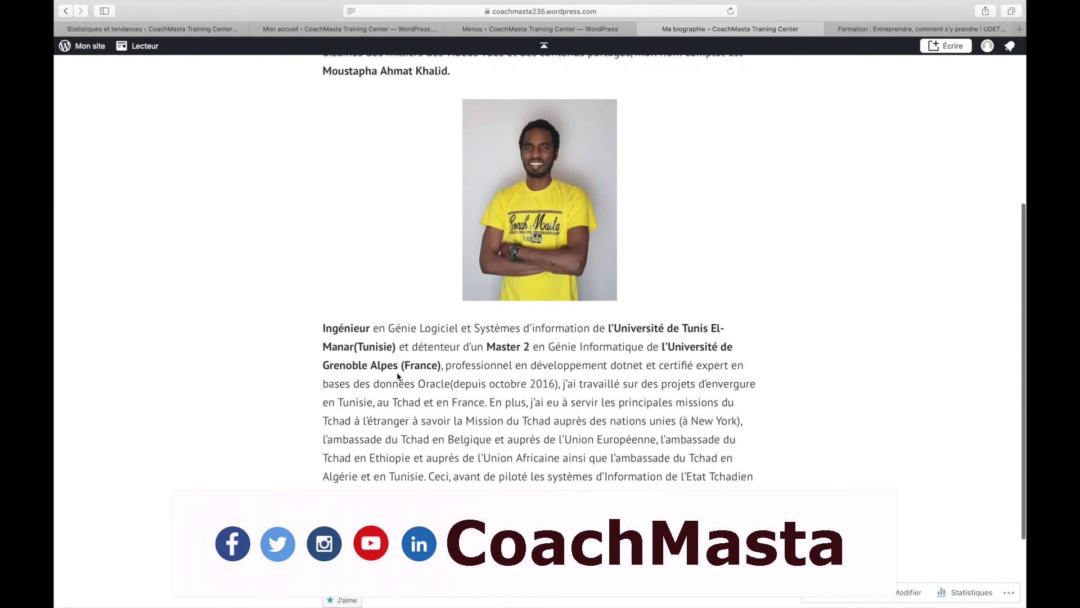
{"action": "scroll", "coordinate": [397, 377], "scroll_direction": "up", "scroll_amount": 2}
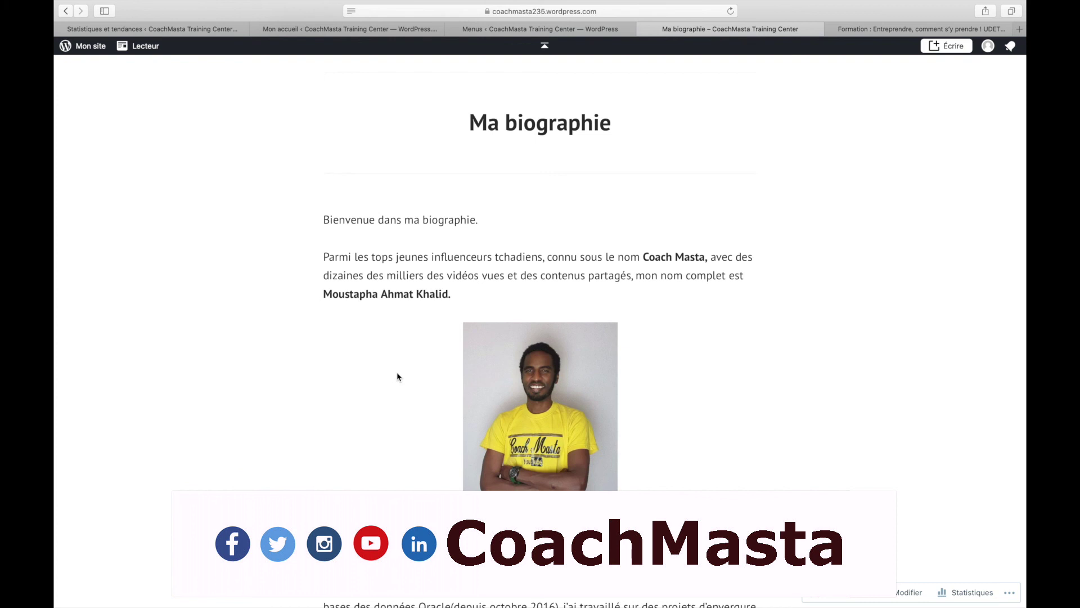
{"action": "scroll", "coordinate": [398, 375], "scroll_direction": "down", "scroll_amount": 5}
{"action": "scroll", "coordinate": [399, 374], "scroll_direction": "up", "scroll_amount": 8}
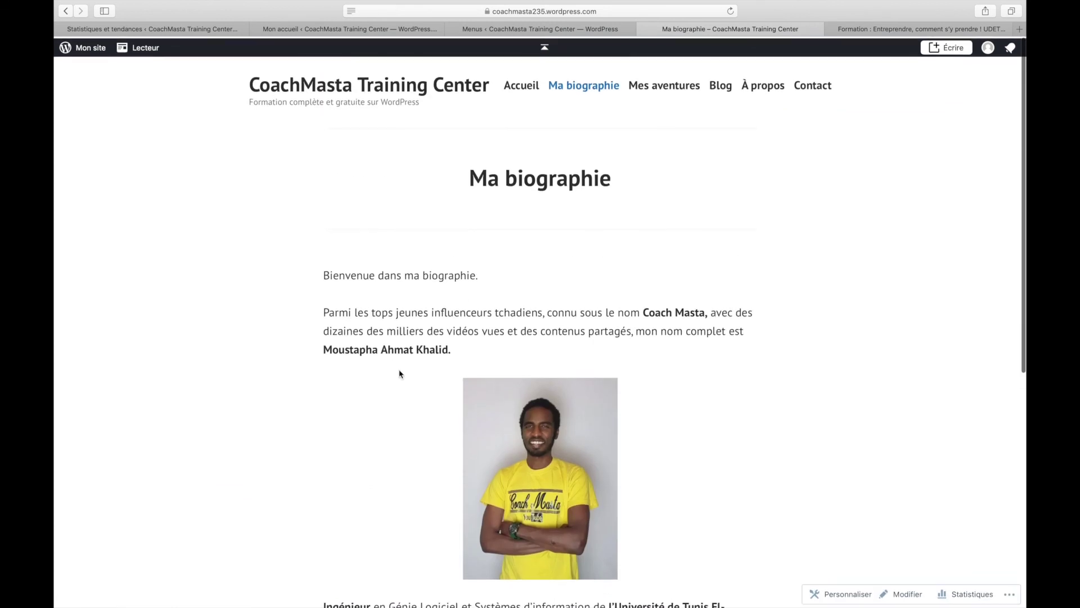
- Check that Mes aventures shows the Aventure archive, then return to the Primary menu editor
{"action": "left_click", "coordinate": [653, 83]}
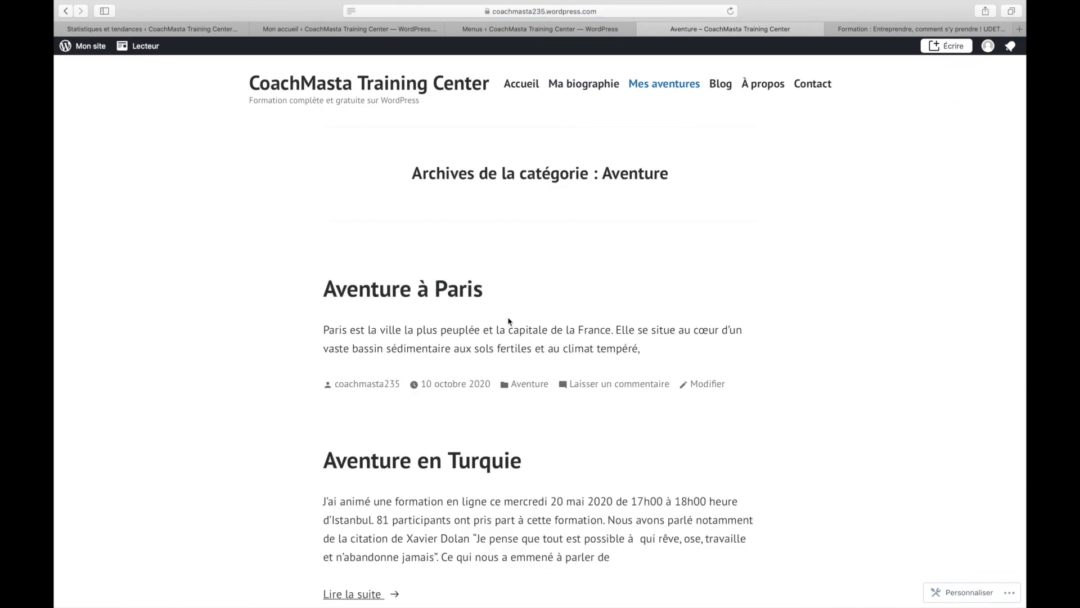
{"action": "scroll", "coordinate": [523, 326], "scroll_direction": "down", "scroll_amount": 3}
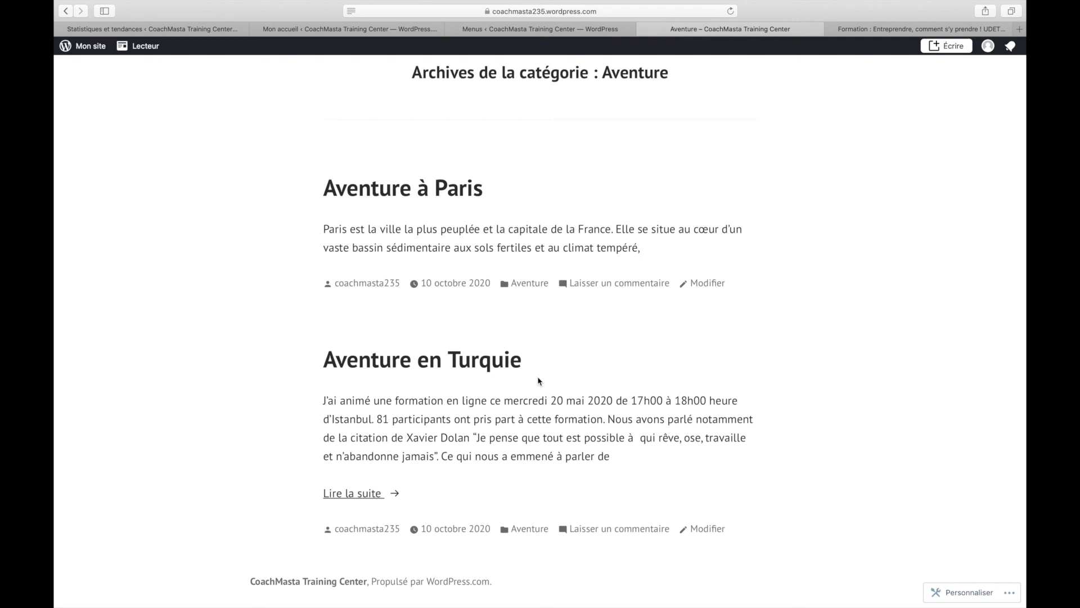
{"action": "scroll", "coordinate": [539, 381], "scroll_direction": "up", "scroll_amount": 3}
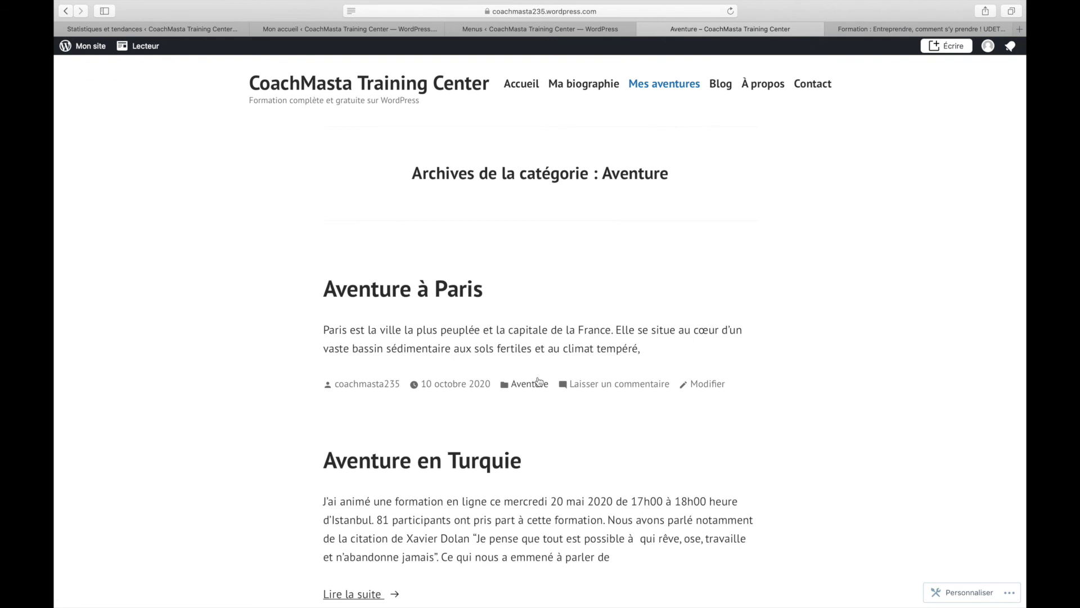
{"action": "left_click", "coordinate": [519, 28]}
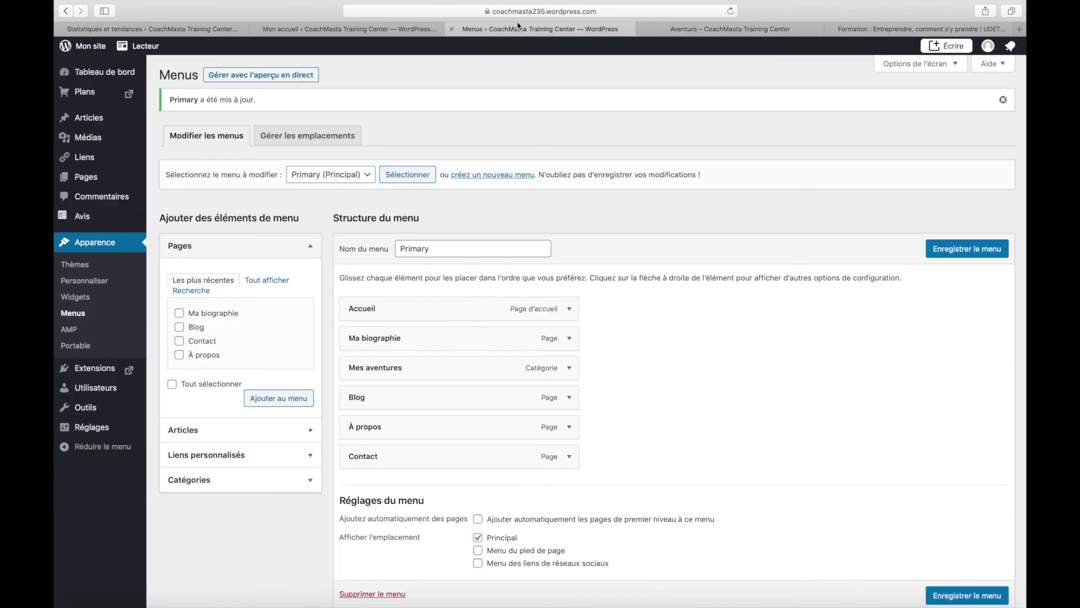
{"action": "mouse_move", "coordinate": [88, 79]}
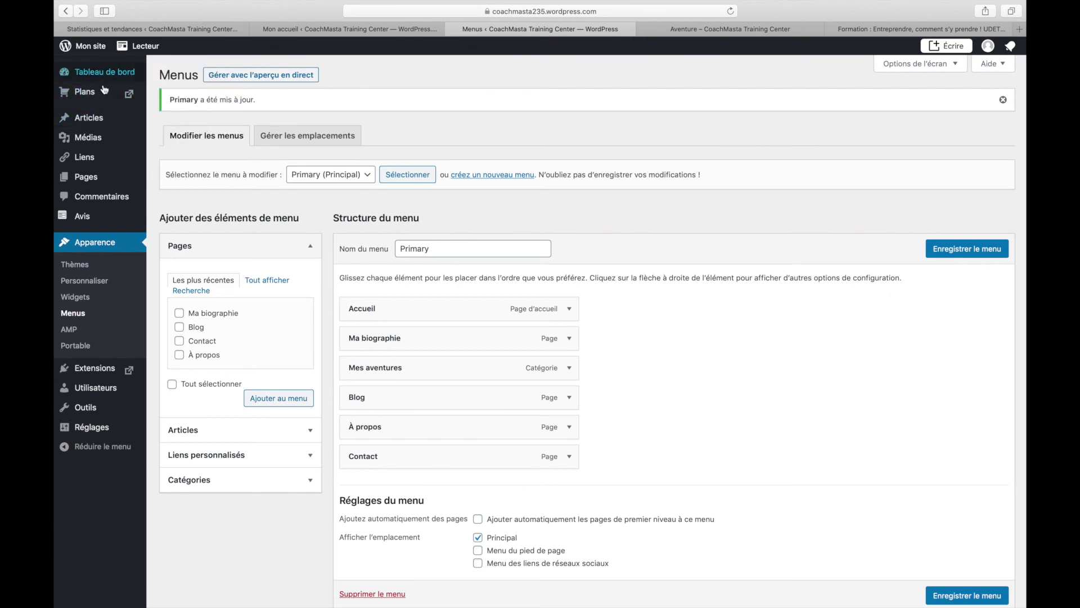
{"action": "mouse_move", "coordinate": [72, 168]}
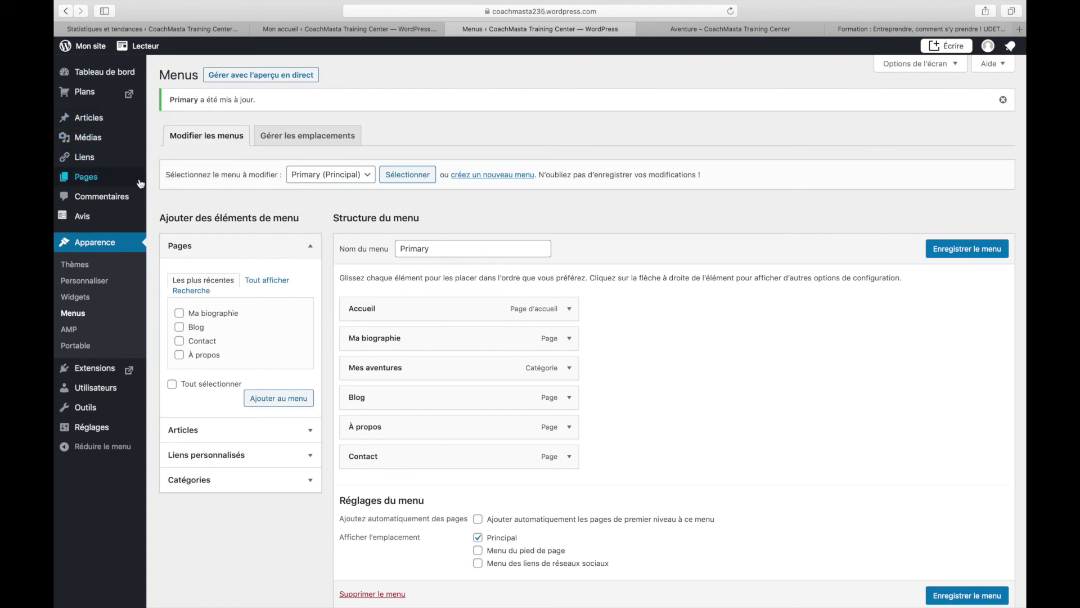
- Remove Blog from the Primary menu, save, and reload the live Aventure archive to confirm
{"action": "mouse_move", "coordinate": [89, 185]}
{"action": "left_click", "coordinate": [568, 399]}
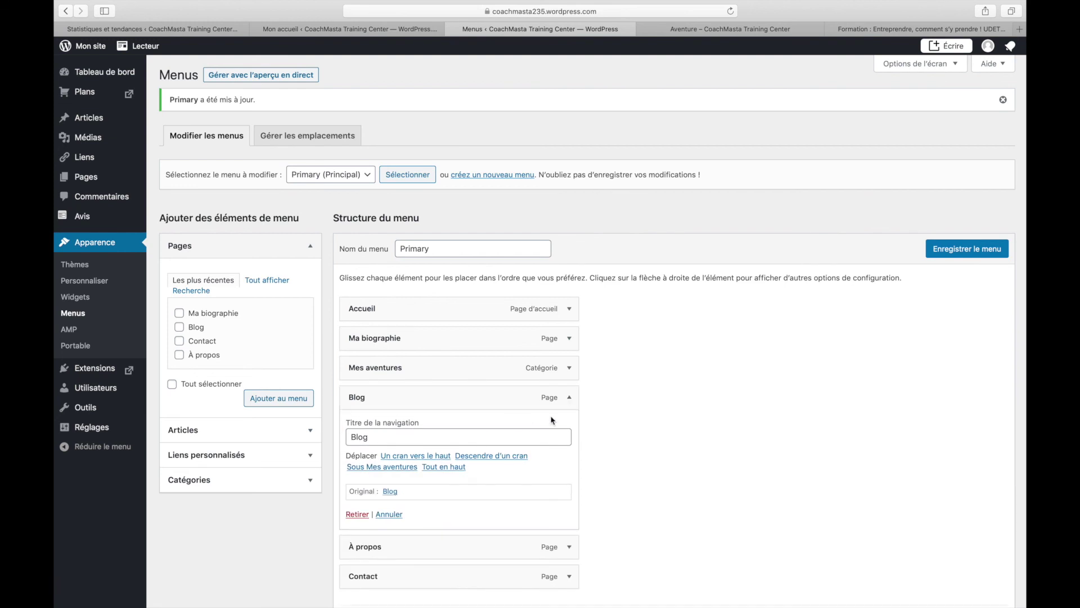
{"action": "left_click", "coordinate": [357, 514]}
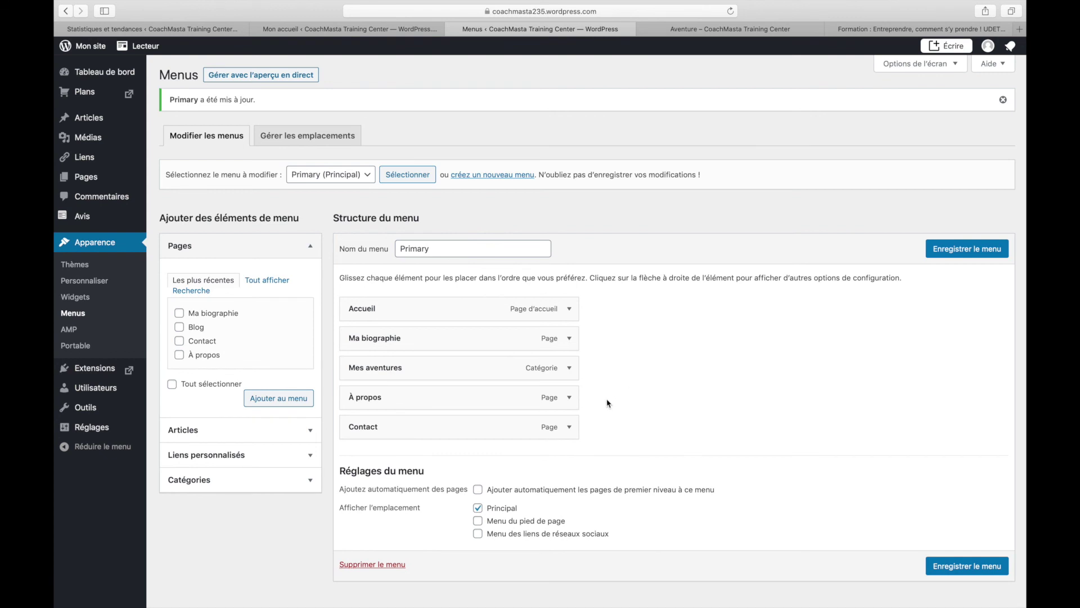
{"action": "left_click", "coordinate": [941, 249]}
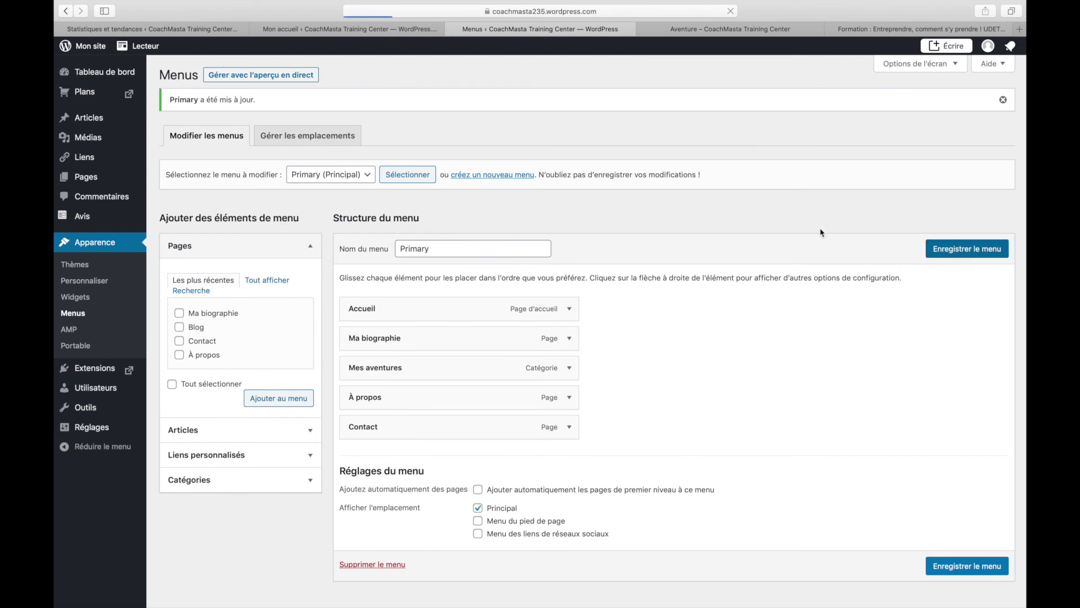
{"action": "left_click", "coordinate": [703, 35]}
{"action": "left_click", "coordinate": [730, 11]}
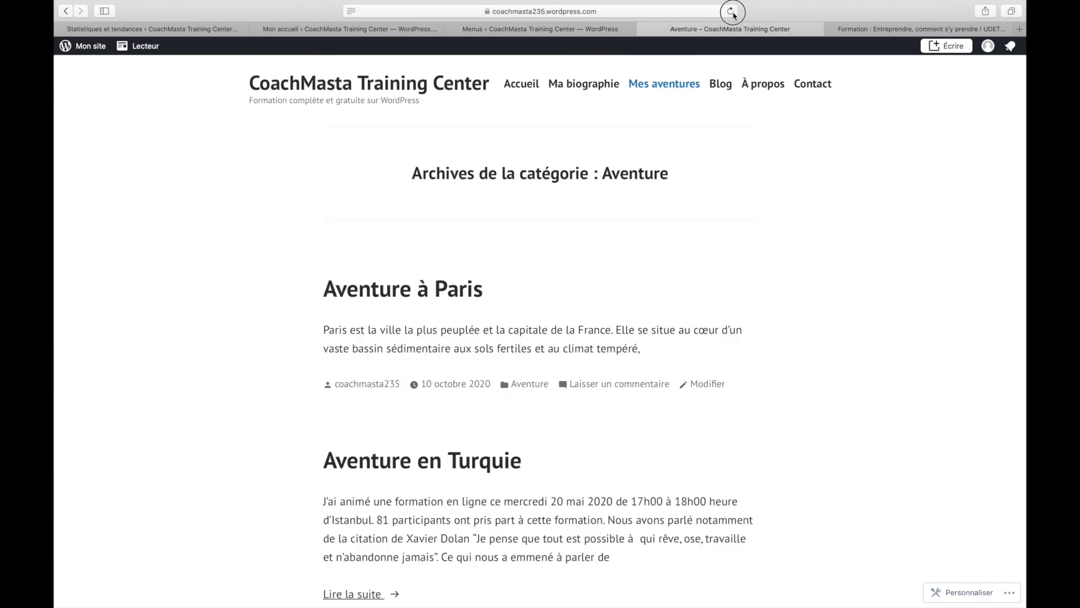